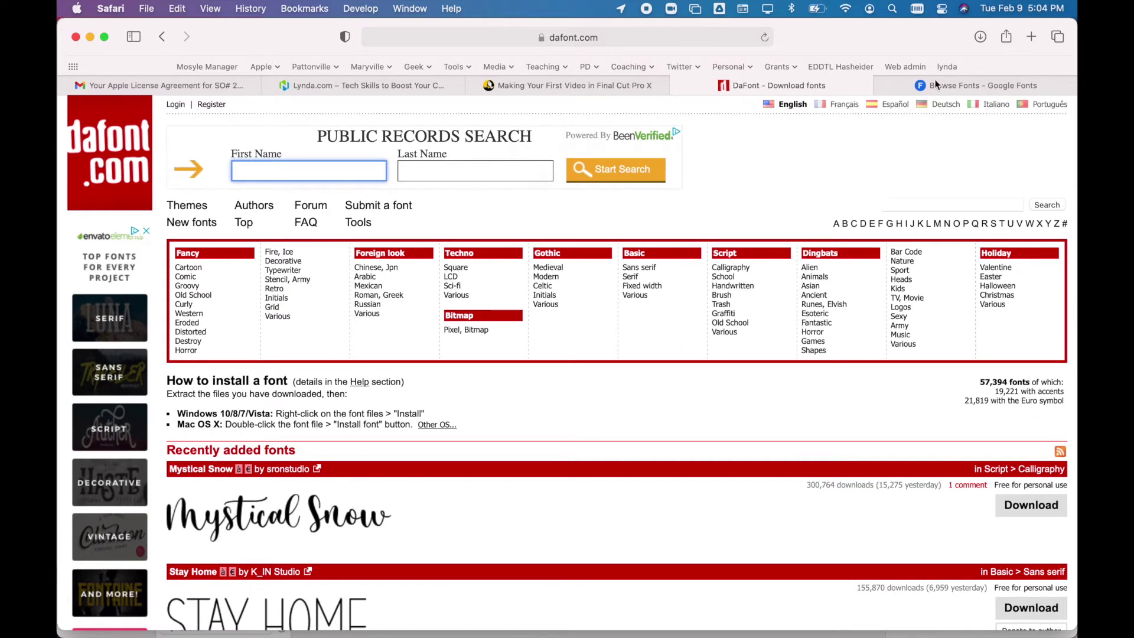
# Step: Look at Google Fonts, return to DaFont and browse its Script fonts, ending in the Handwritten category
pyautogui.click(954, 87)
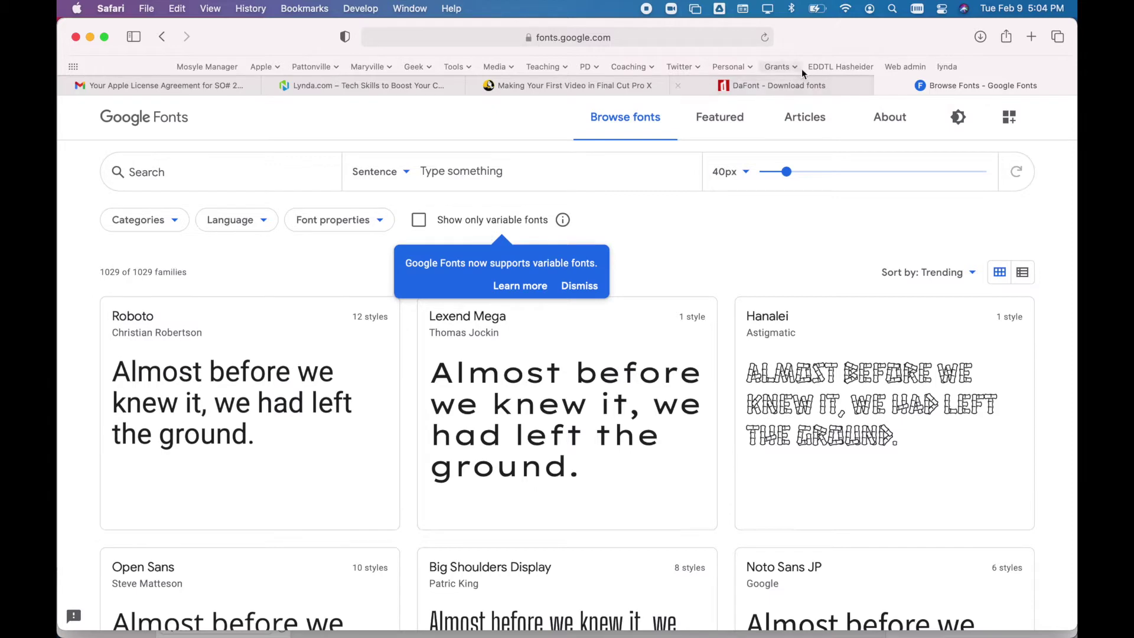
pyautogui.click(792, 86)
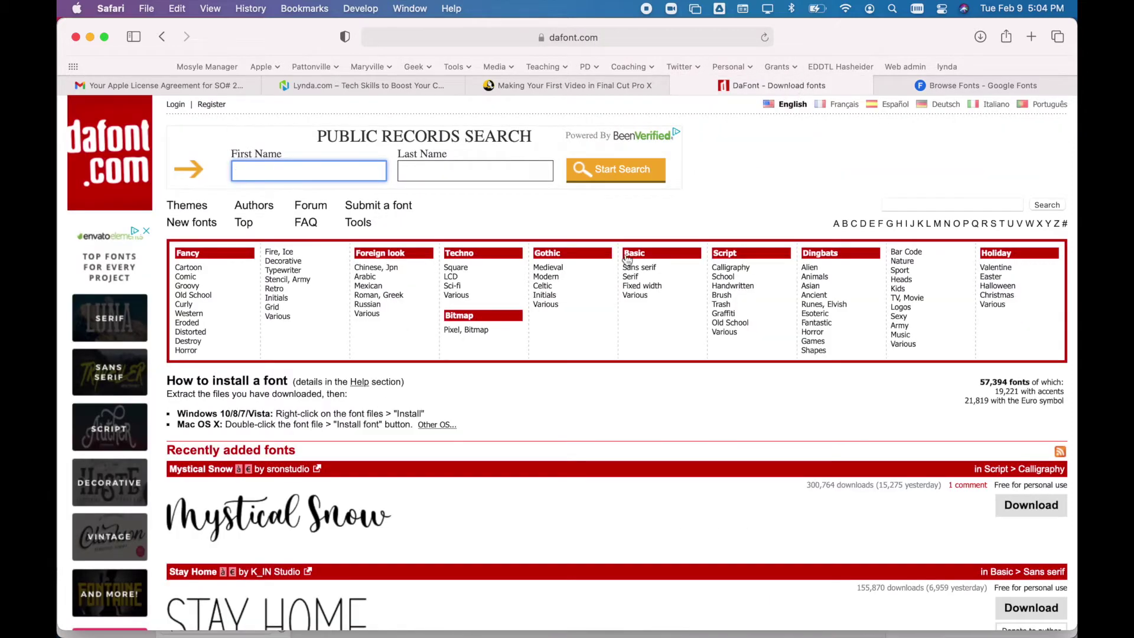
pyautogui.click(730, 268)
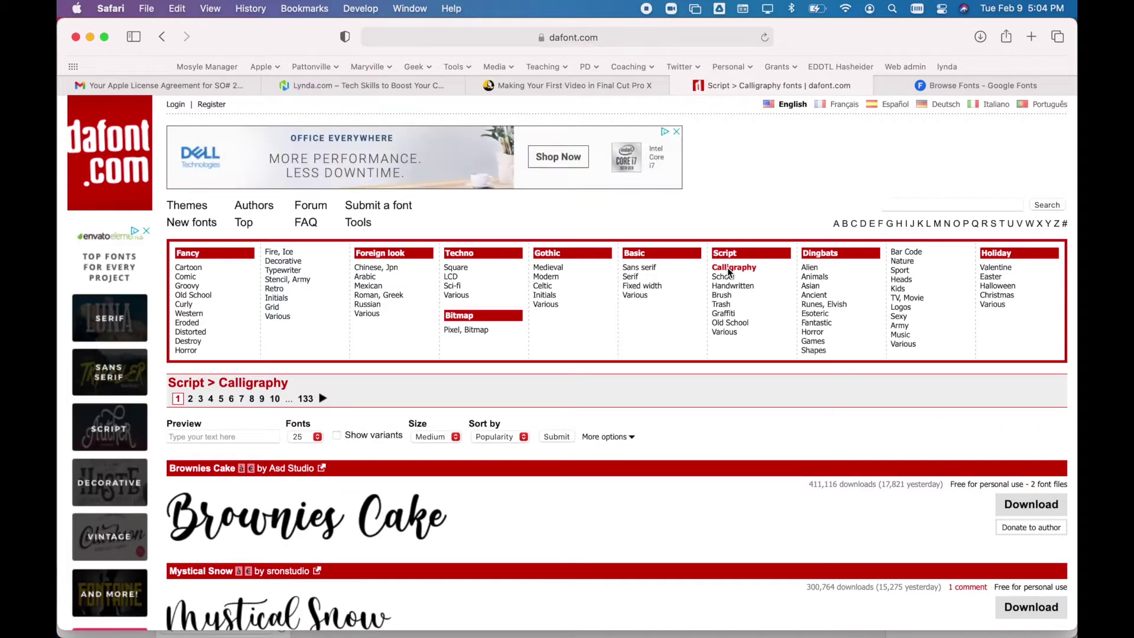
pyautogui.click(735, 286)
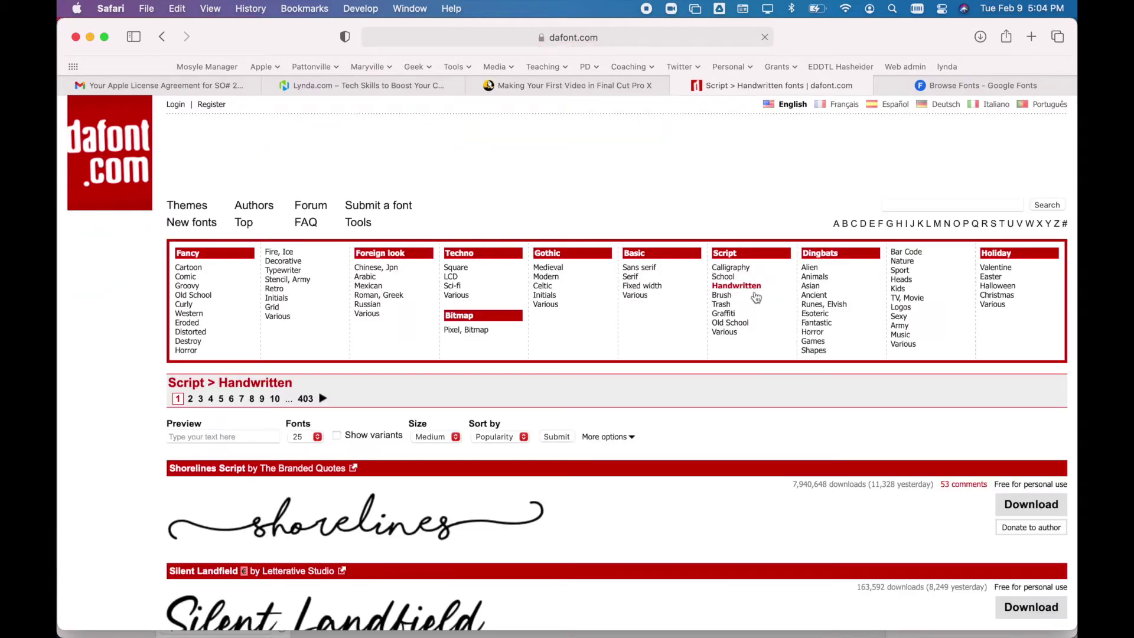
# Step: Preview the handwritten fonts with "Happy Valentine's Day" and limit the list to Public domain / GPL / OFL and 100% Free fonts
pyautogui.click(241, 441)
pyautogui.write("Happy Valentine's Day")
pyautogui.click(594, 440)
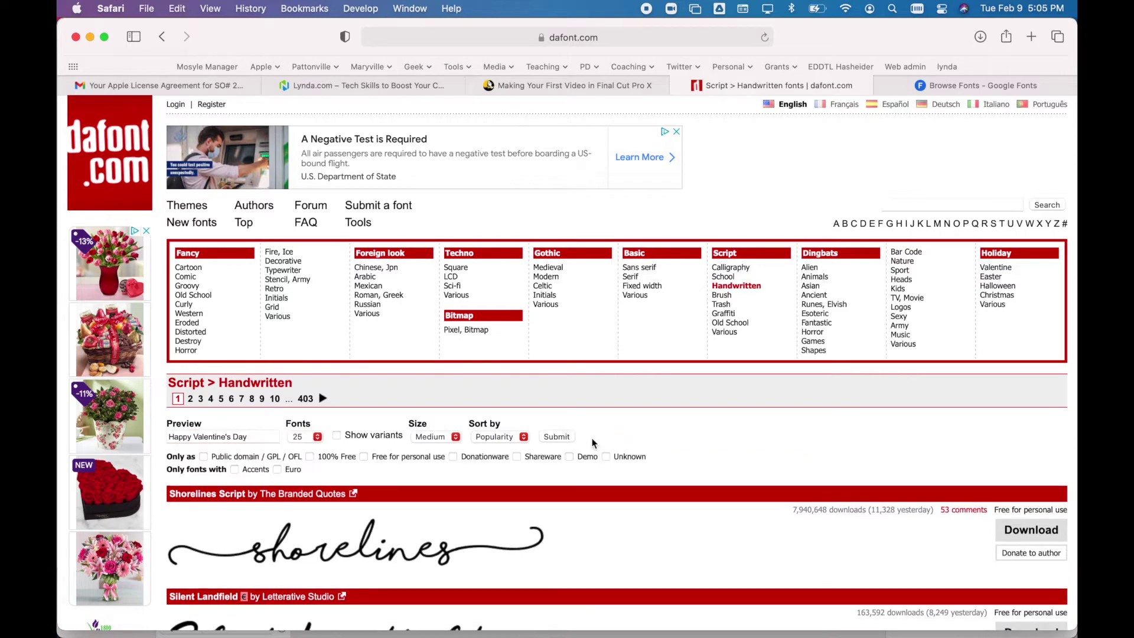
pyautogui.click(309, 457)
pyautogui.click(364, 456)
pyautogui.click(557, 436)
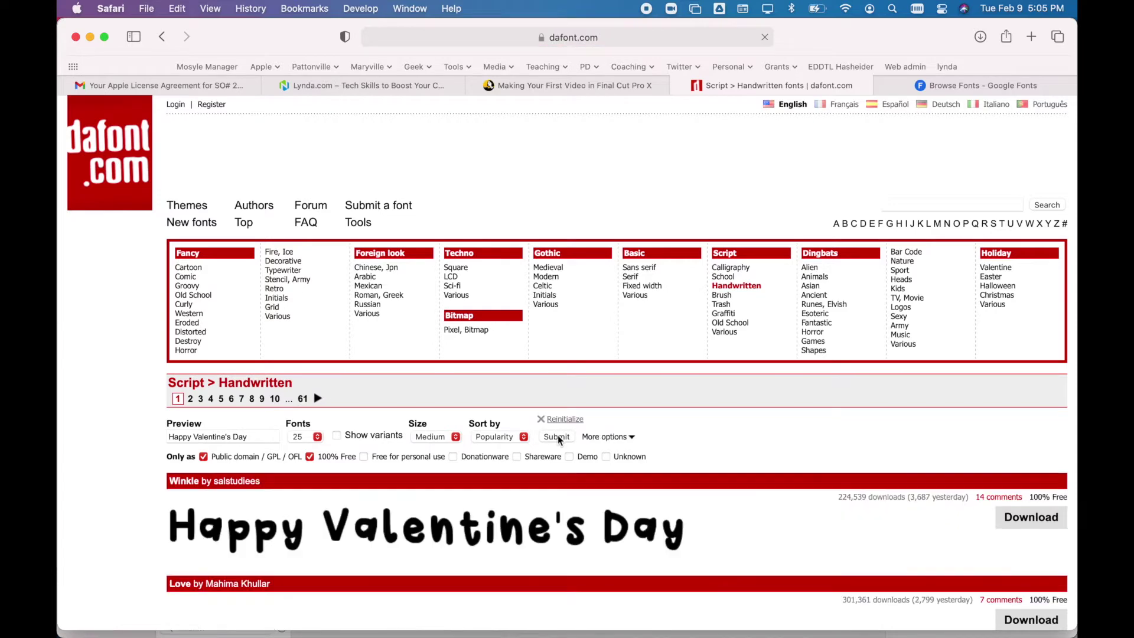
# Step: Browse the filtered handwritten fonts and download the Love font
pyautogui.scroll(-1, 313, 524)
pyautogui.scroll(-5, 312, 524)
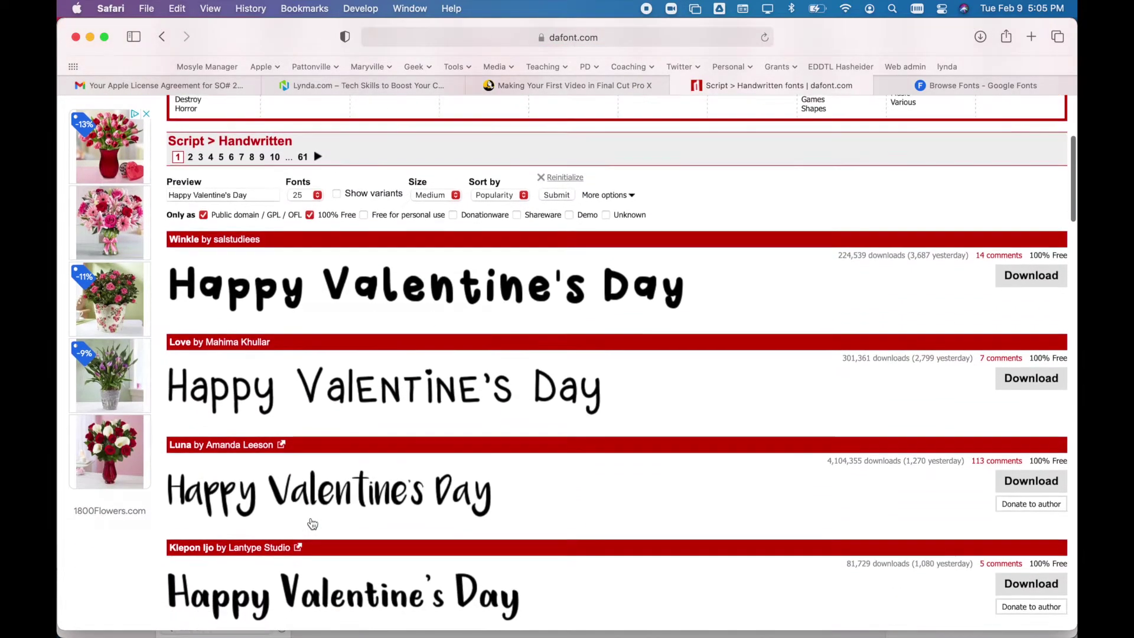
pyautogui.scroll(-1, 311, 518)
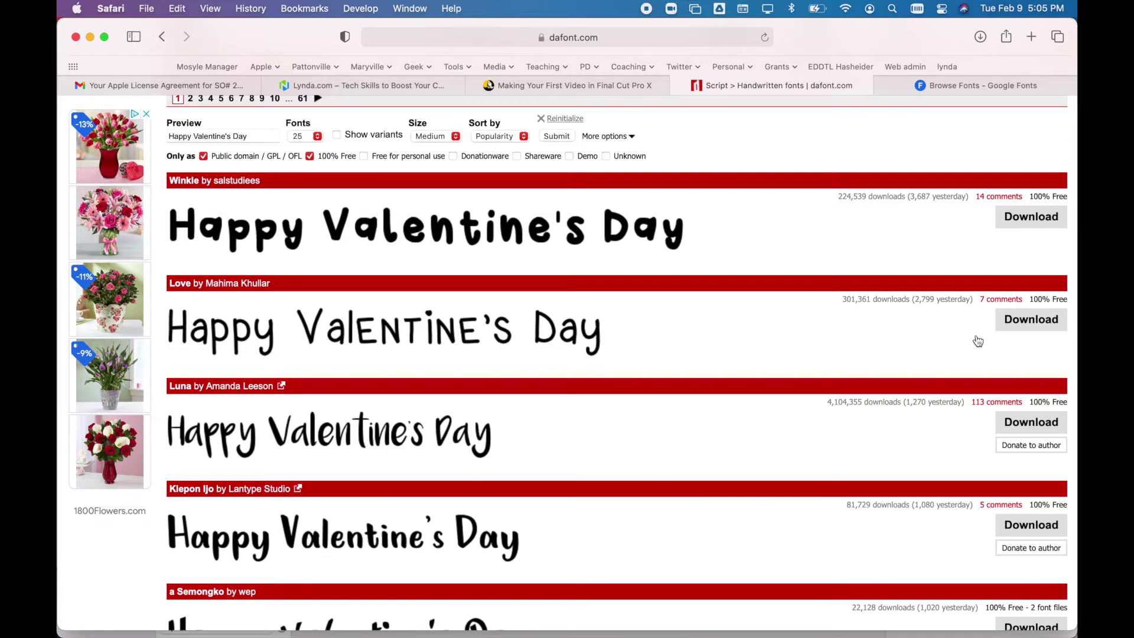
pyautogui.click(1016, 320)
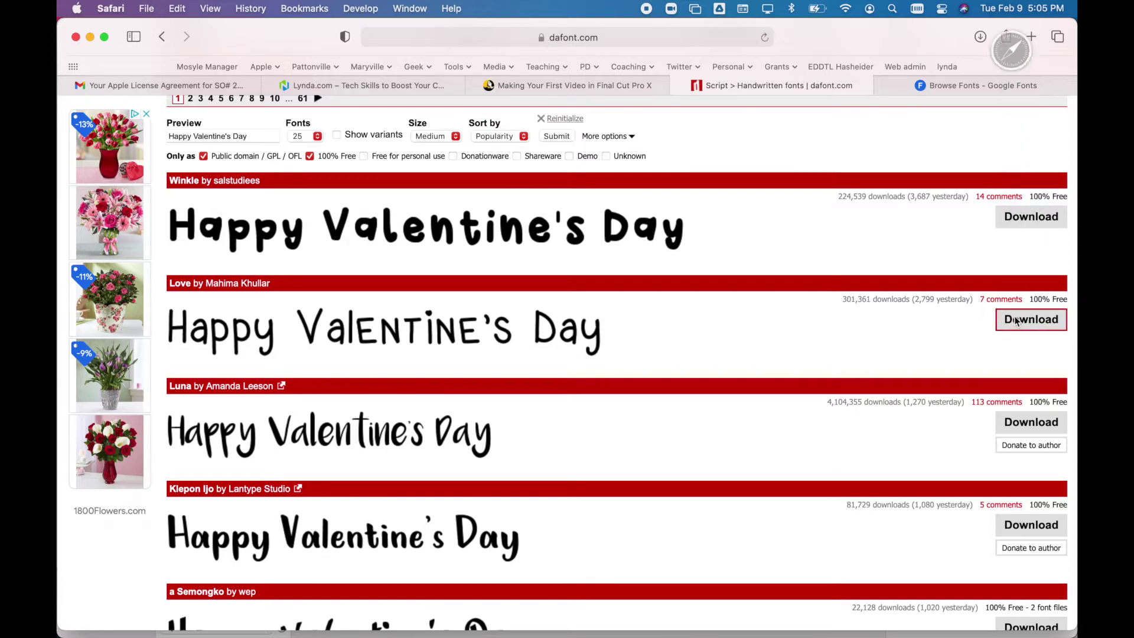
# Step: Open the downloaded Love.ttf file and install the font
pyautogui.click(982, 37)
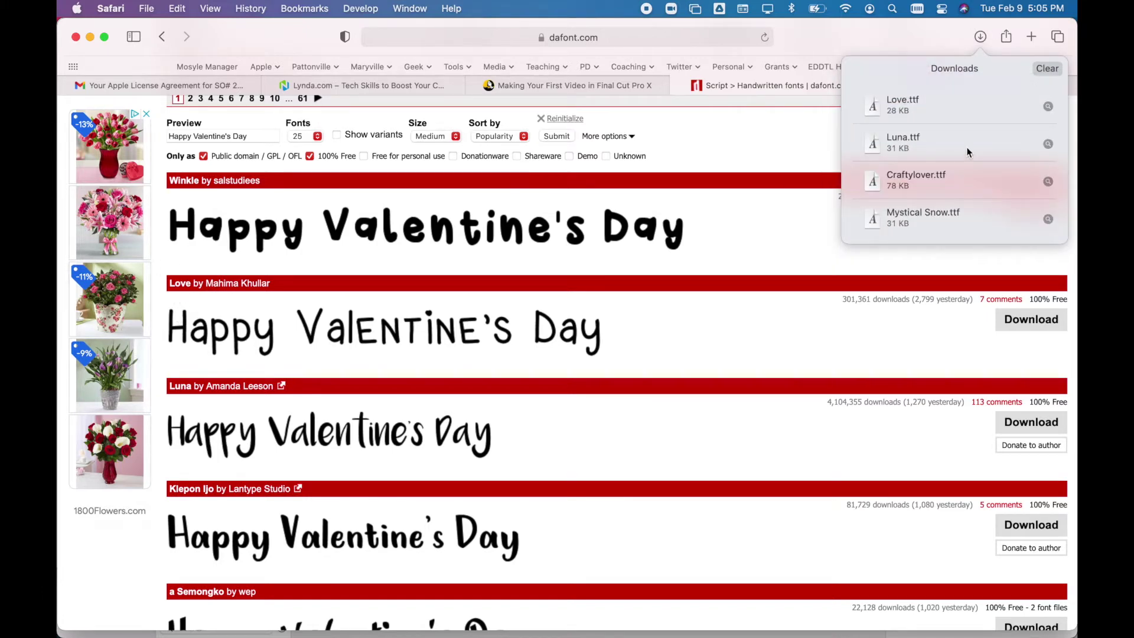
pyautogui.click(907, 107)
pyautogui.doubleClick(908, 107)
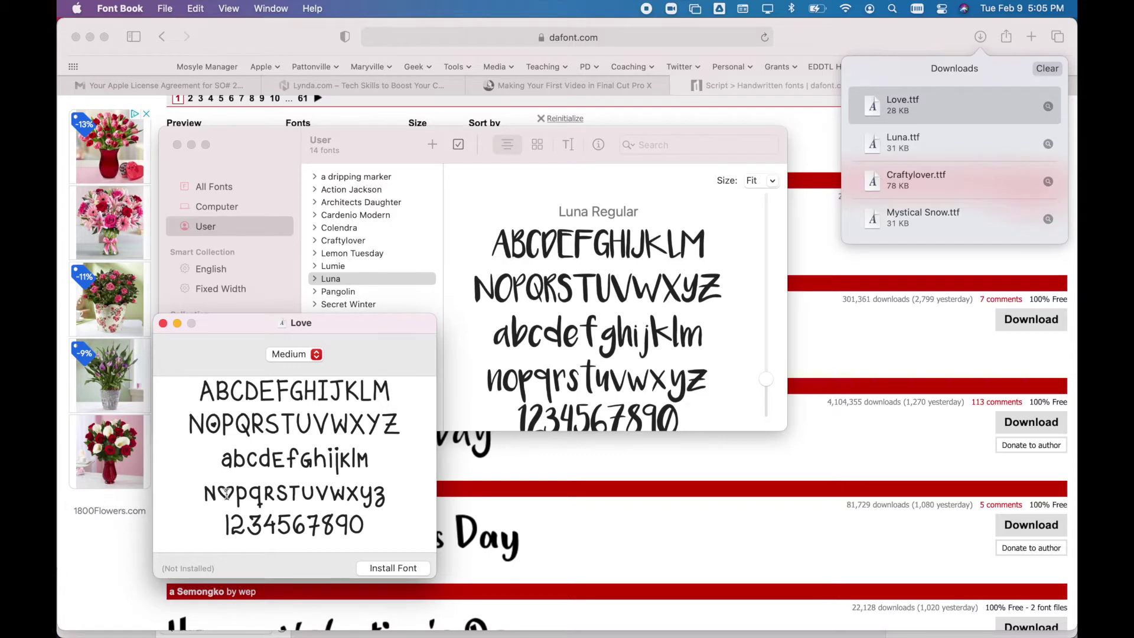
pyautogui.click(395, 569)
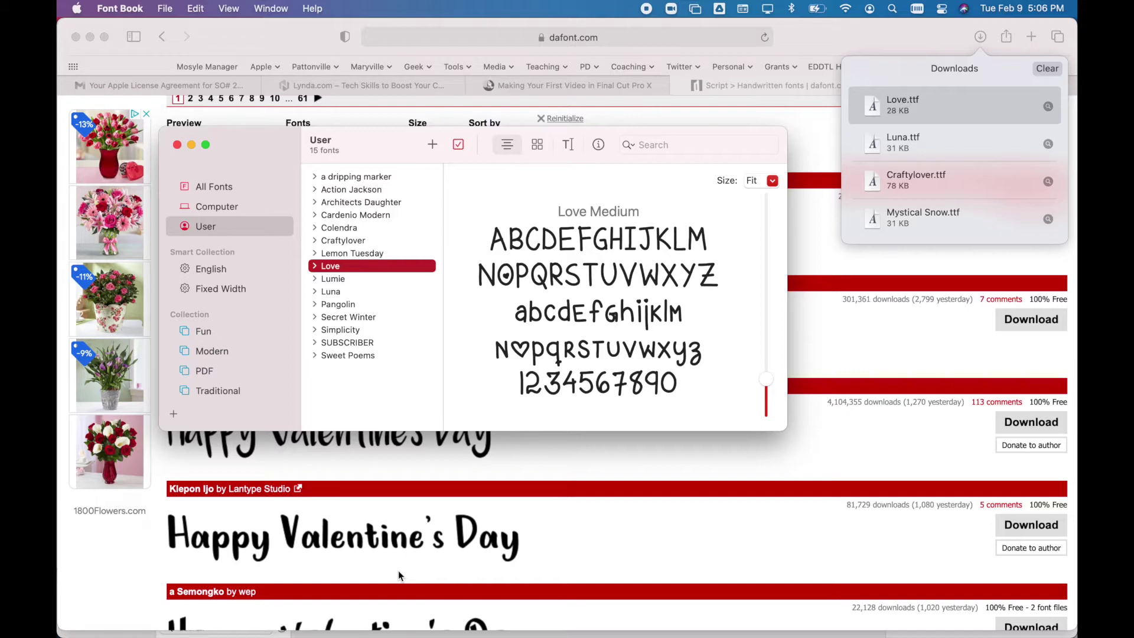
# Step: Switch to Keynote and create a new presentation with the Look Book theme
pyautogui.moveTo(854, 619)
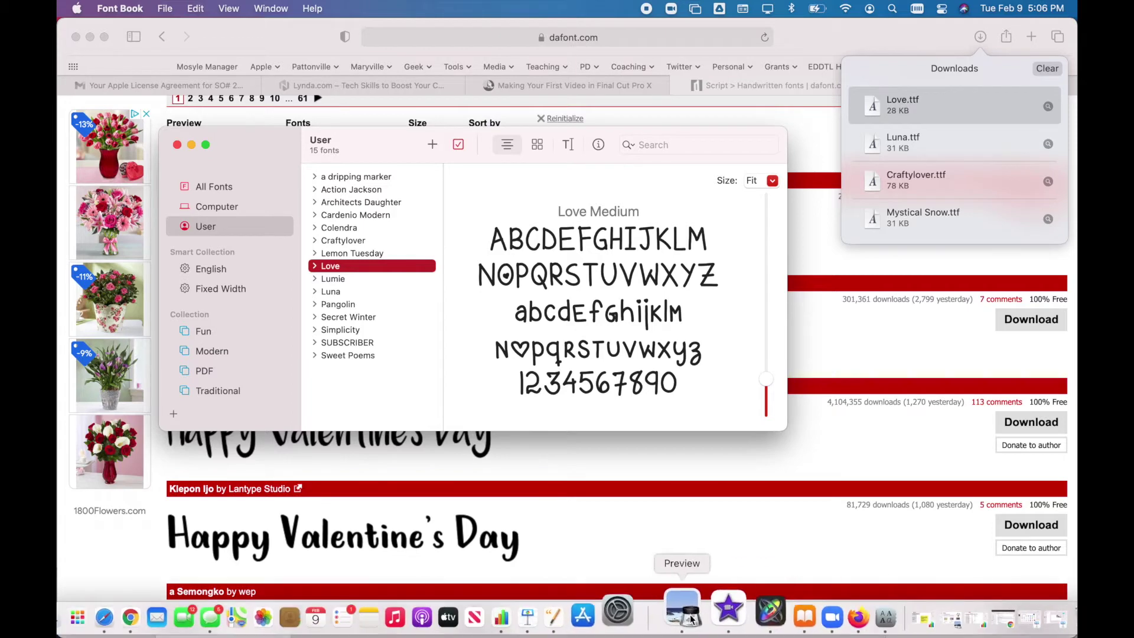
pyautogui.click(571, 617)
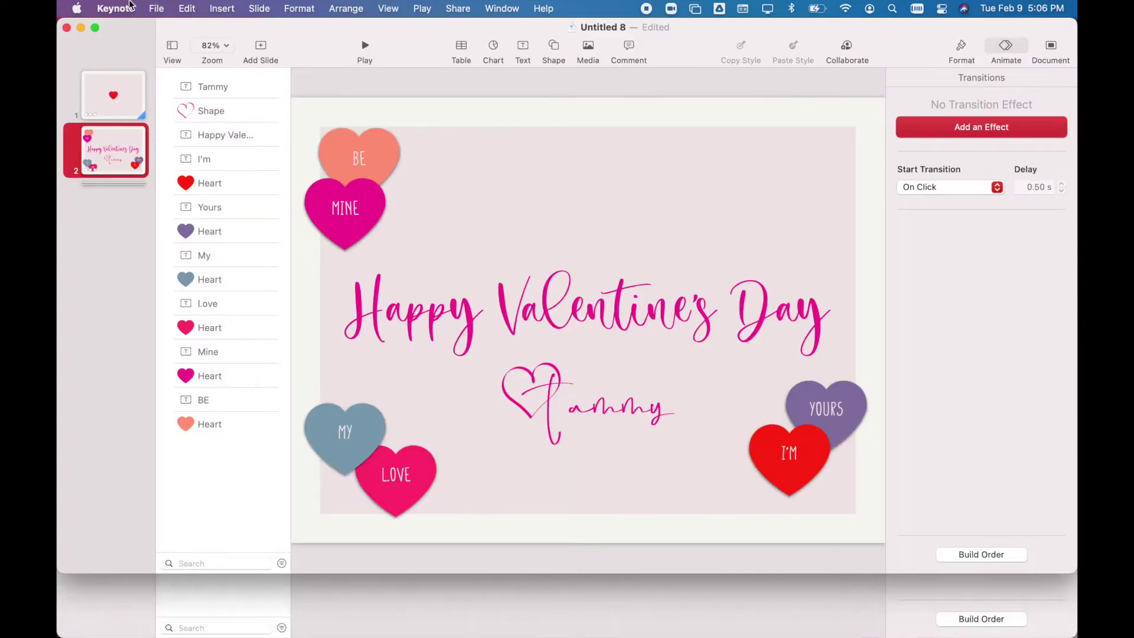
pyautogui.click(154, 8)
pyautogui.click(163, 31)
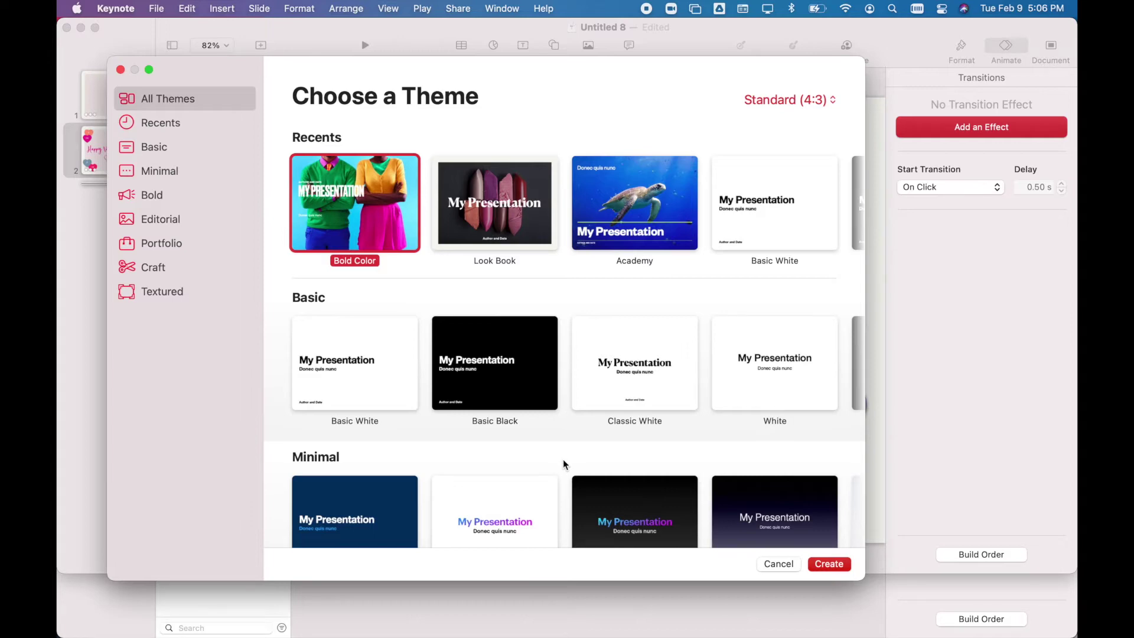
pyautogui.scroll(-5, 497, 413)
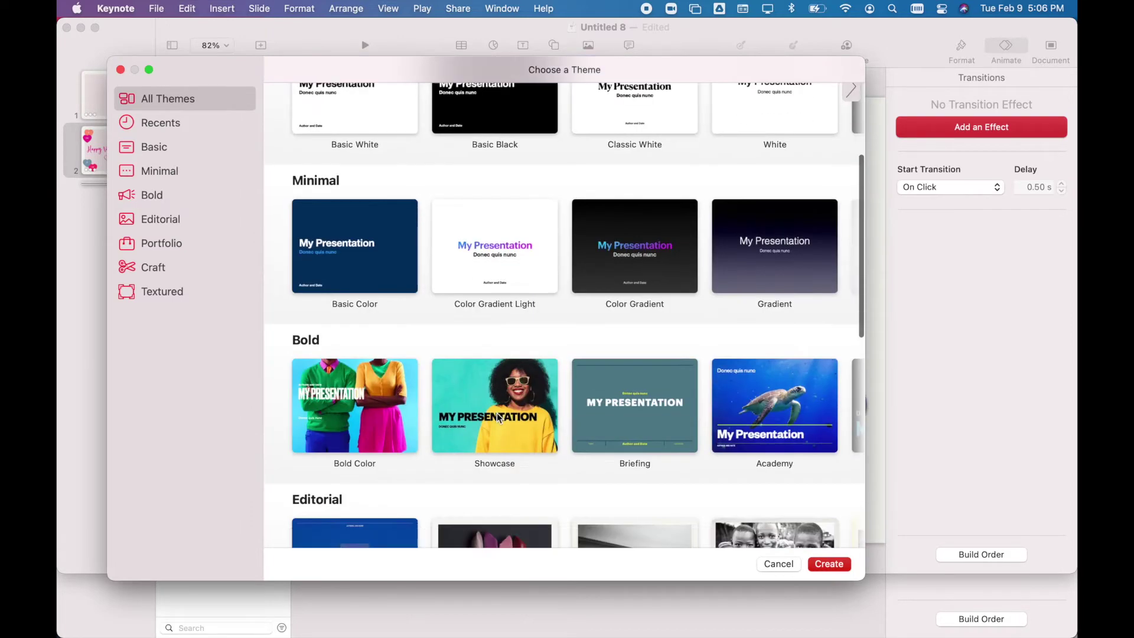
pyautogui.scroll(-3, 498, 417)
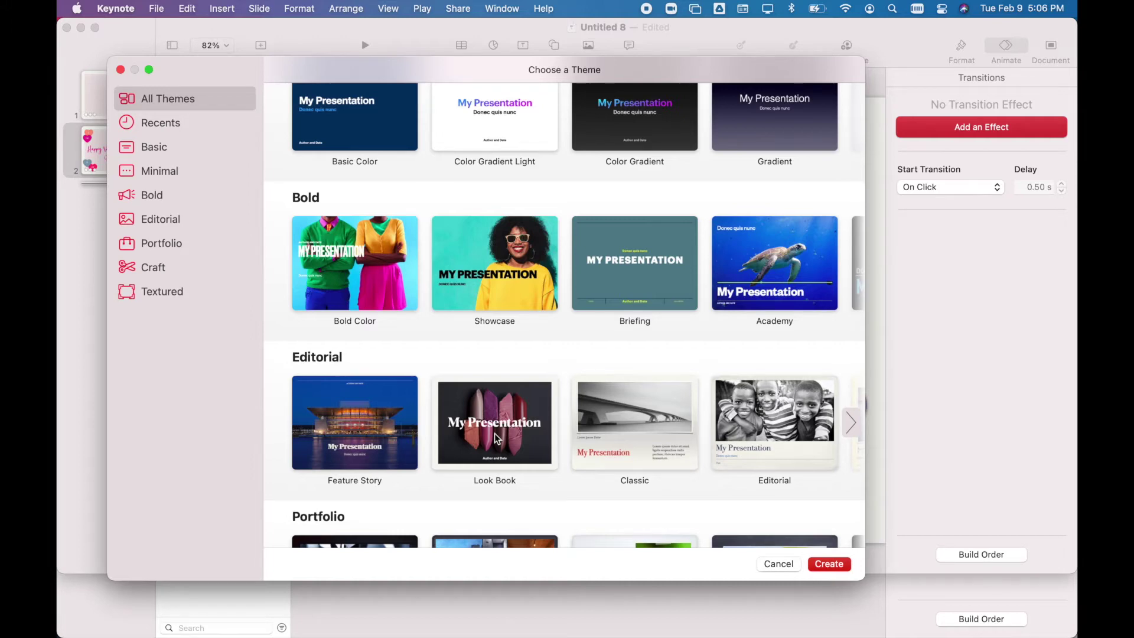
pyautogui.scroll(10, 497, 437)
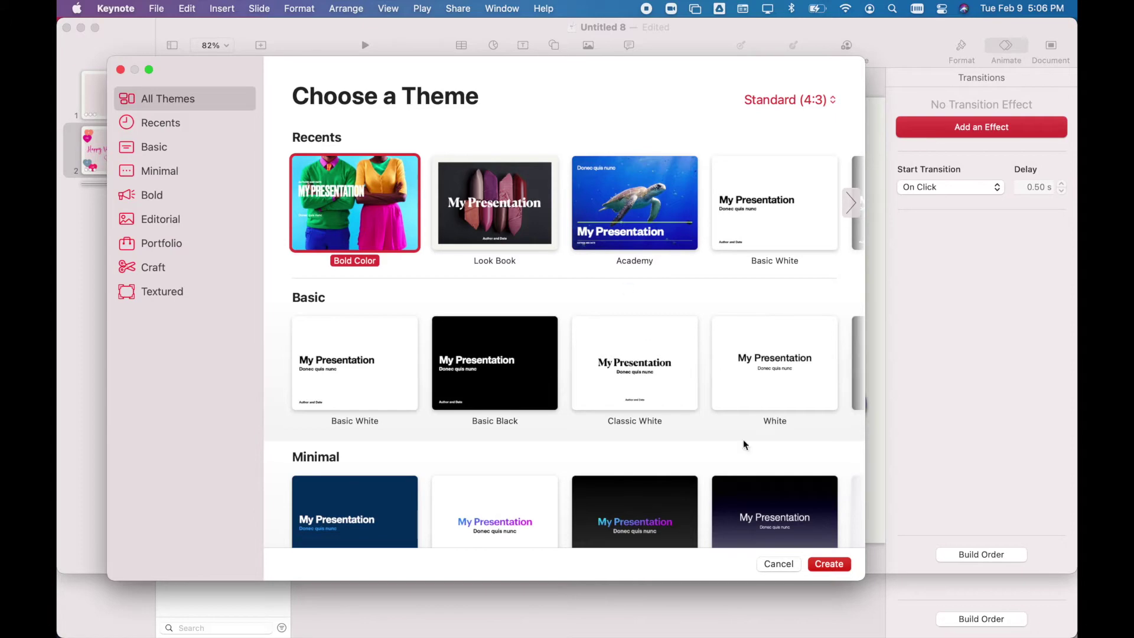
pyautogui.scroll(-7, 561, 465)
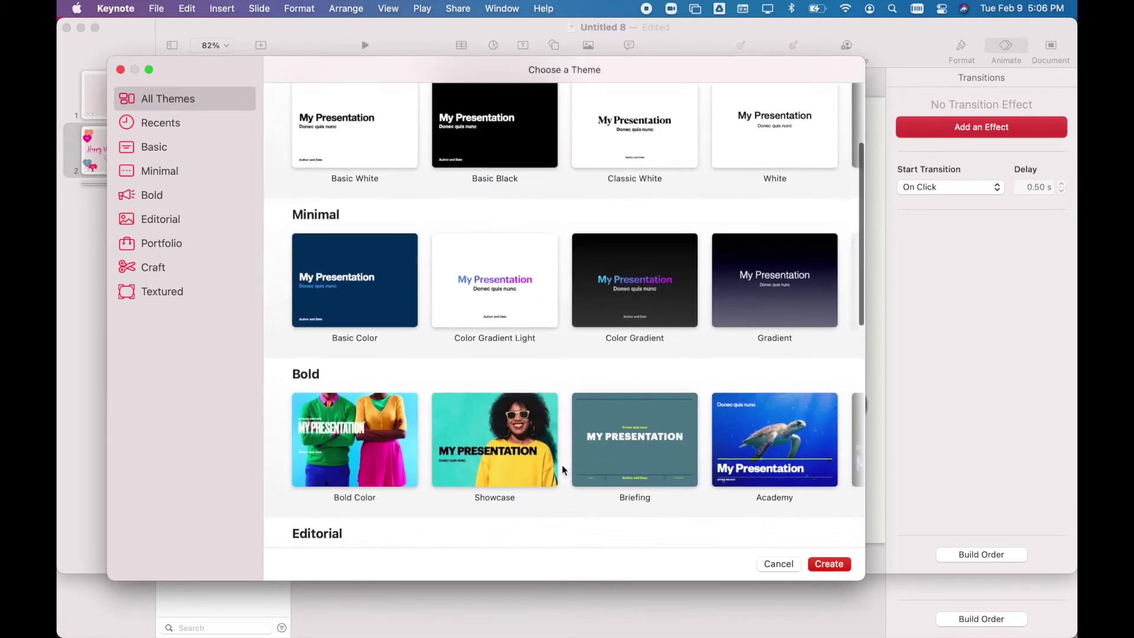
pyautogui.click(554, 462)
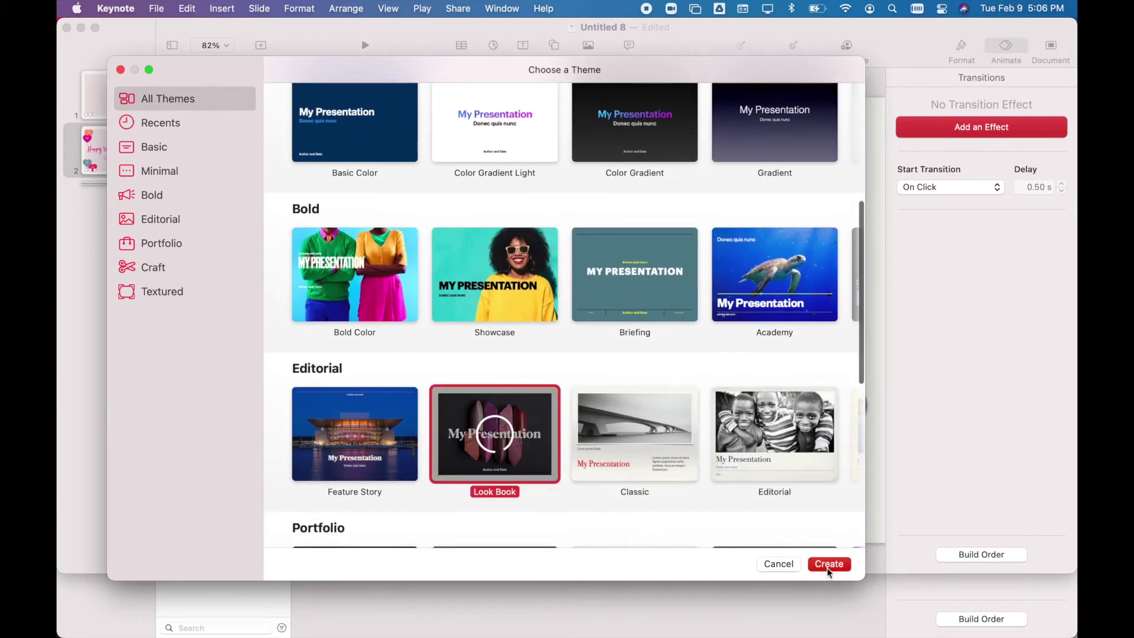
pyautogui.click(827, 566)
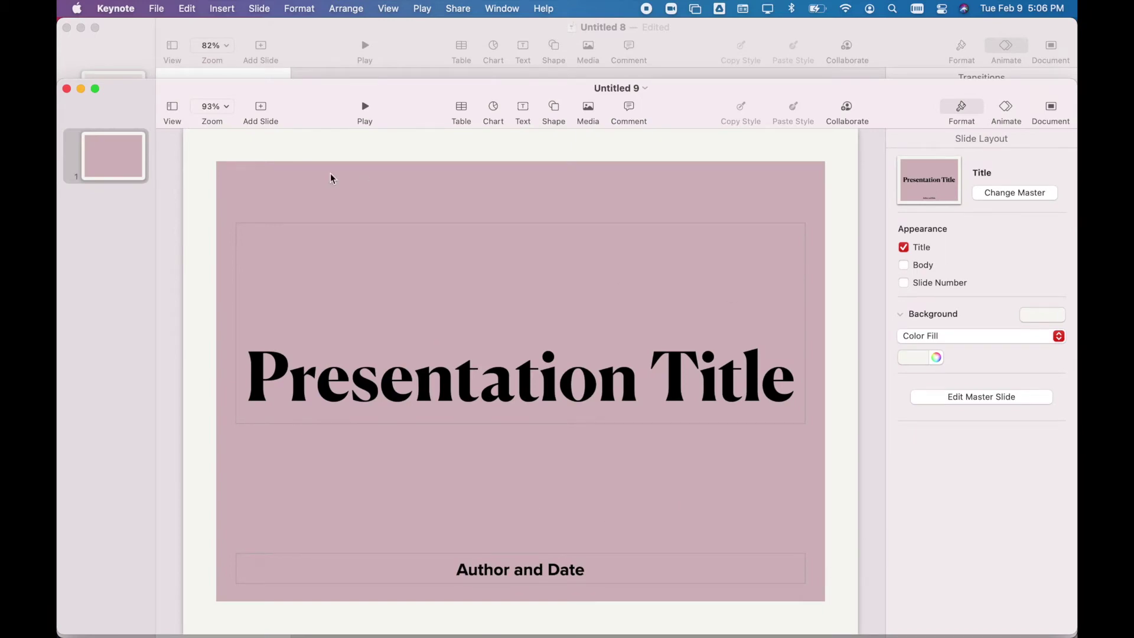
# Step: Replace the initial title slide with a Statement slide and remove its text placeholder
pyautogui.click(259, 125)
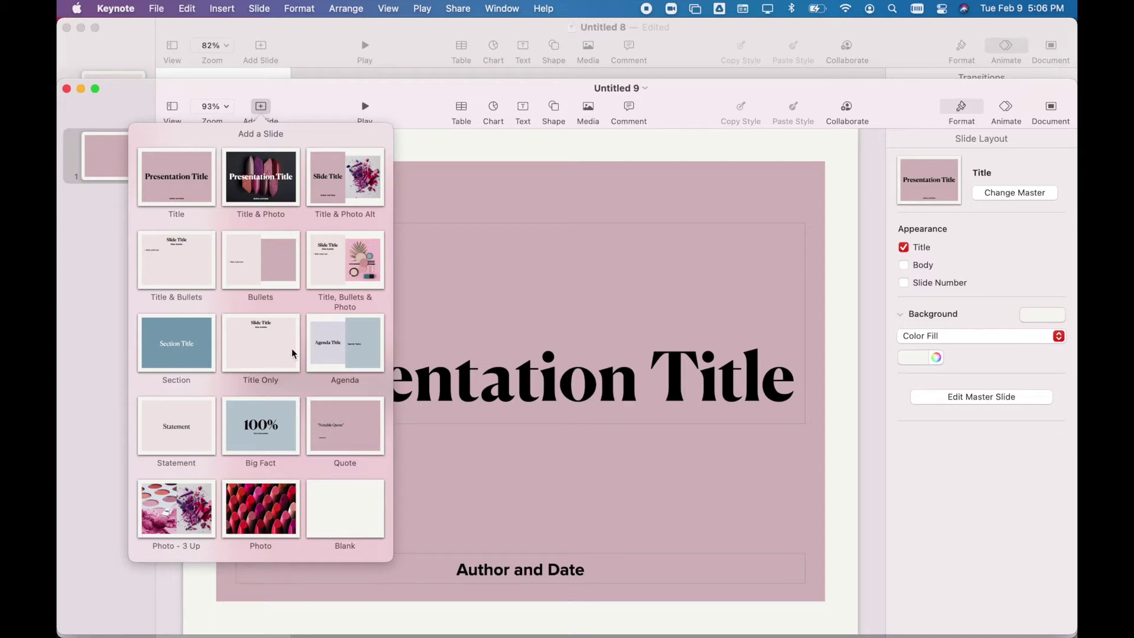
pyautogui.click(153, 429)
pyautogui.click(114, 154)
pyautogui.press('Delete')
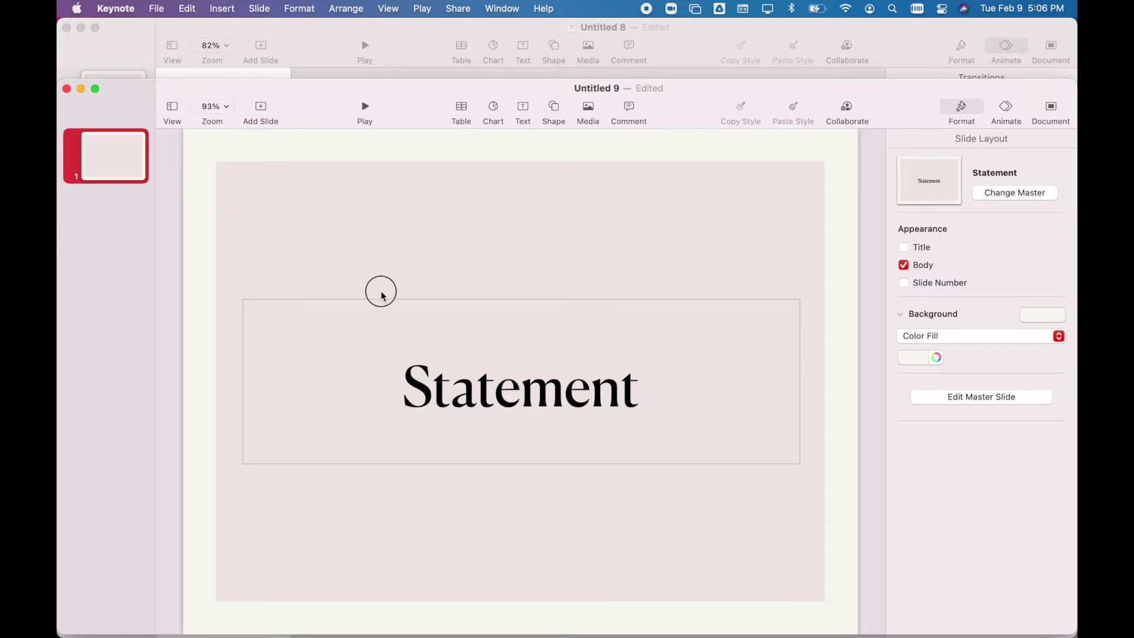
pyautogui.click(382, 303)
pyautogui.press('Delete')
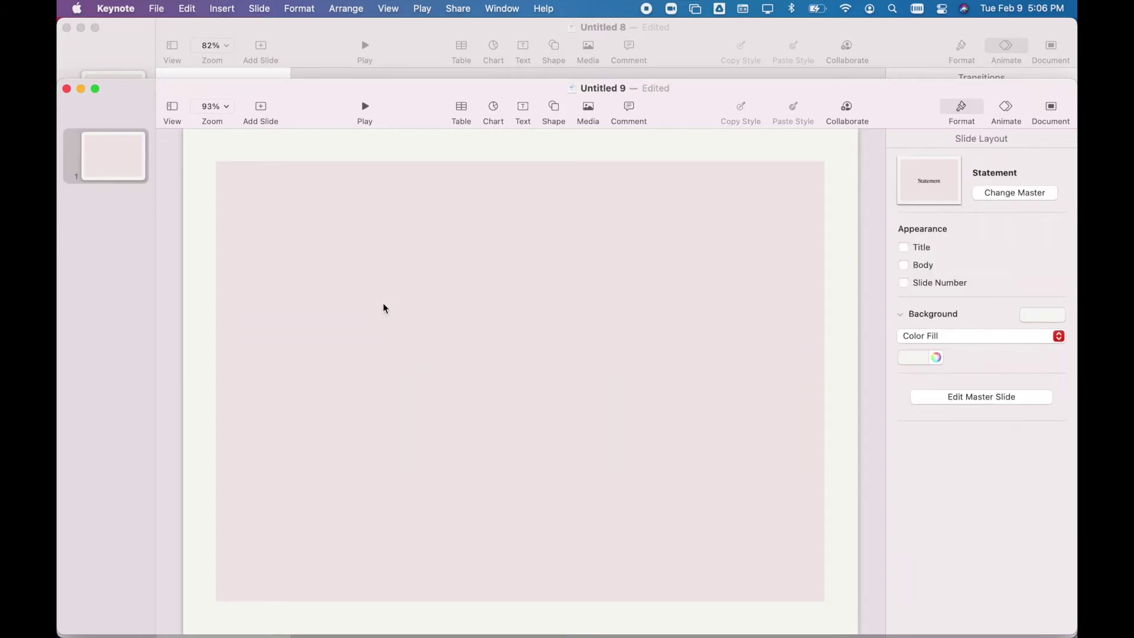
# Step: On a new Blank slide, draw a centred rectangle at about x 34 pt, y 35 pt leaving a narrow margin, and apply the pale pink shape style
pyautogui.click(261, 106)
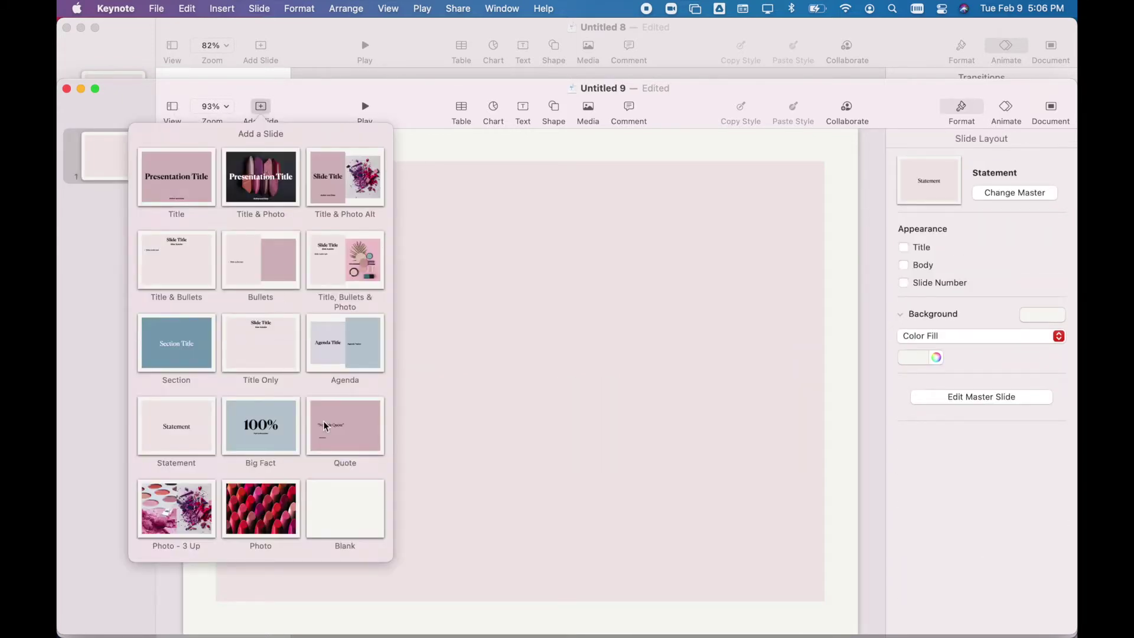
pyautogui.click(346, 532)
pyautogui.click(554, 108)
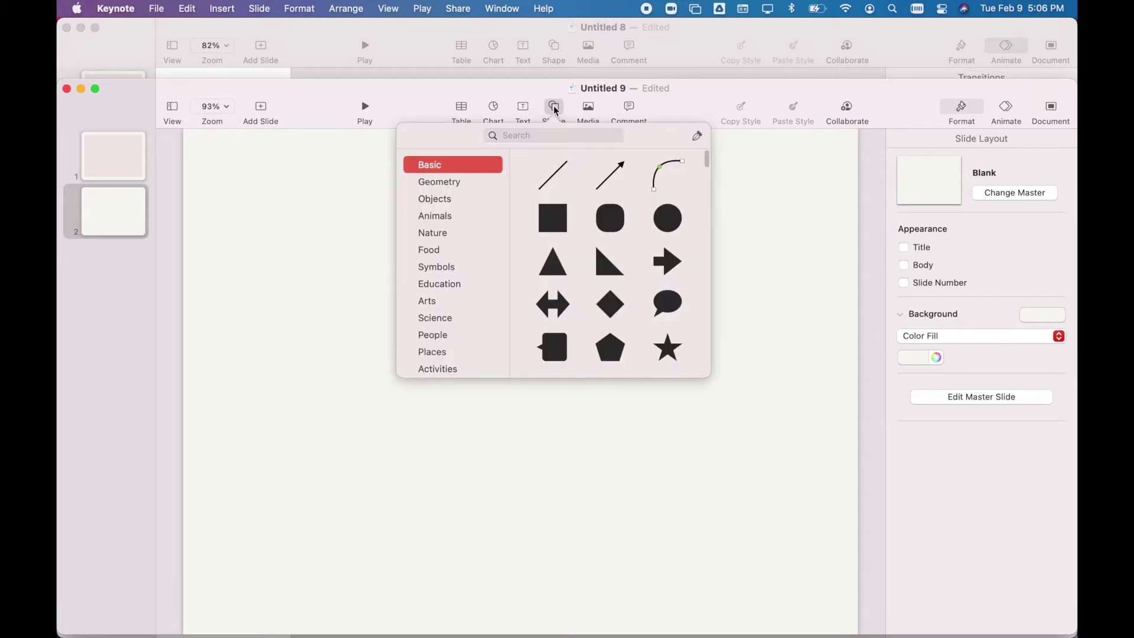
pyautogui.click(552, 217)
pyautogui.moveTo(534, 350); pyautogui.dragTo(826, 610)
pyautogui.moveTo(726, 541); pyautogui.dragTo(730, 545)
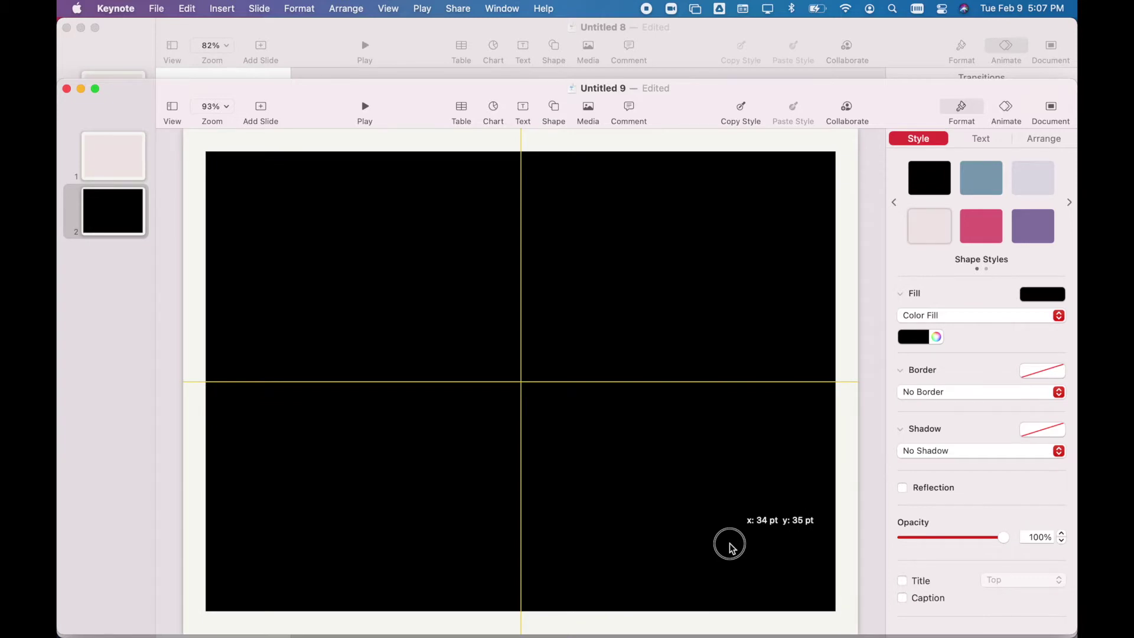
pyautogui.moveTo(731, 547); pyautogui.dragTo(729, 546)
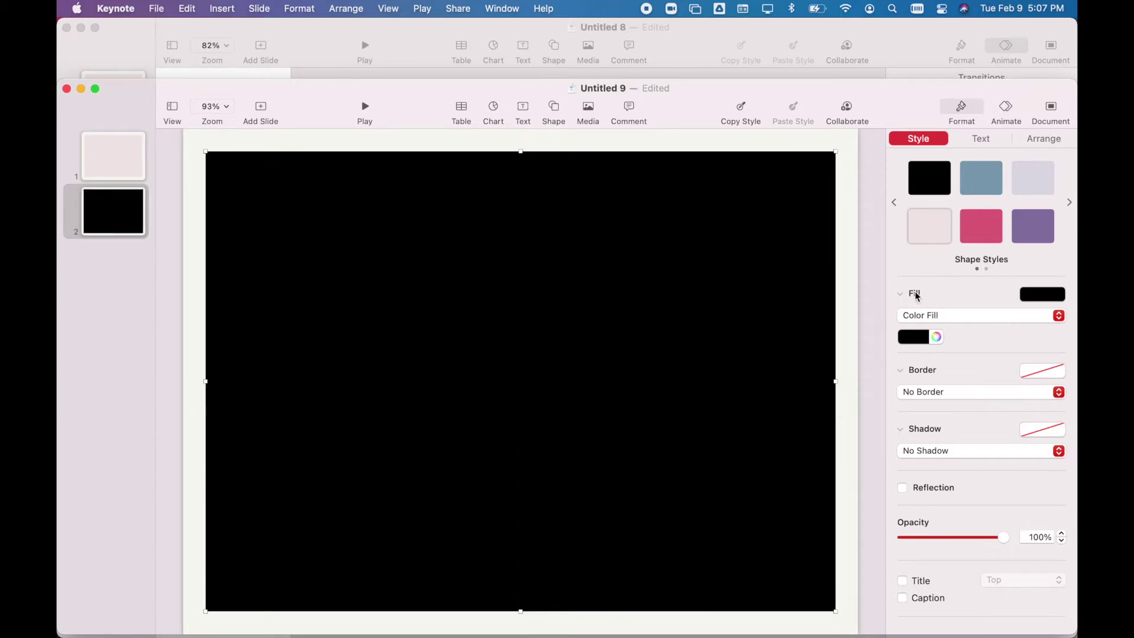
pyautogui.click(940, 237)
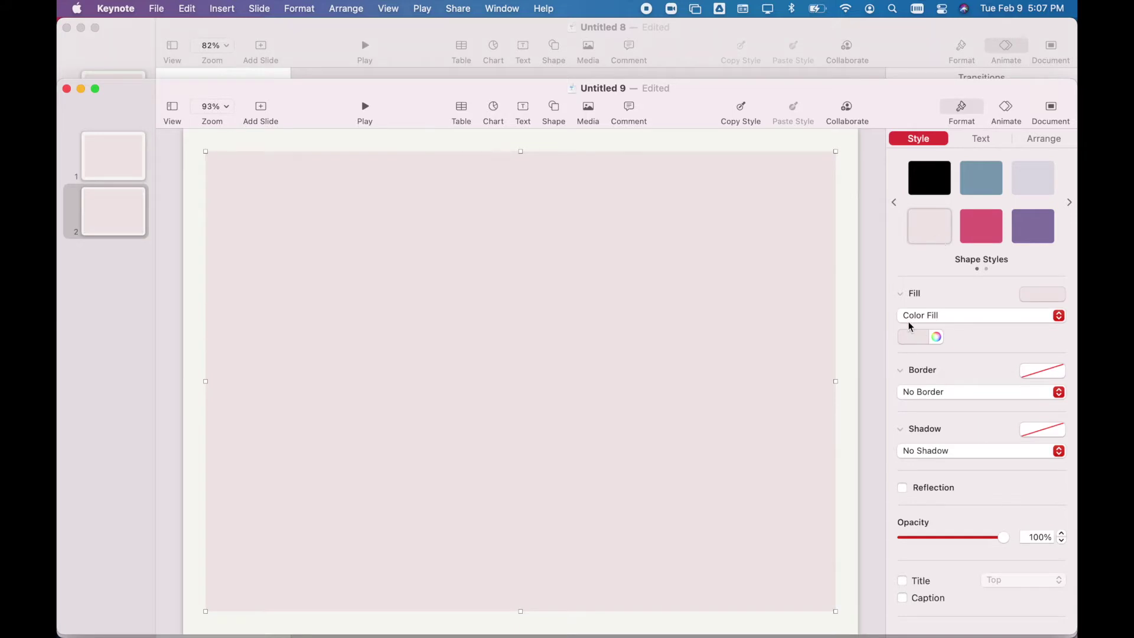
# Step: Examine the Fill and Border style options for the pale pink rectangle
pyautogui.moveTo(927, 102); pyautogui.dragTo(916, 38)
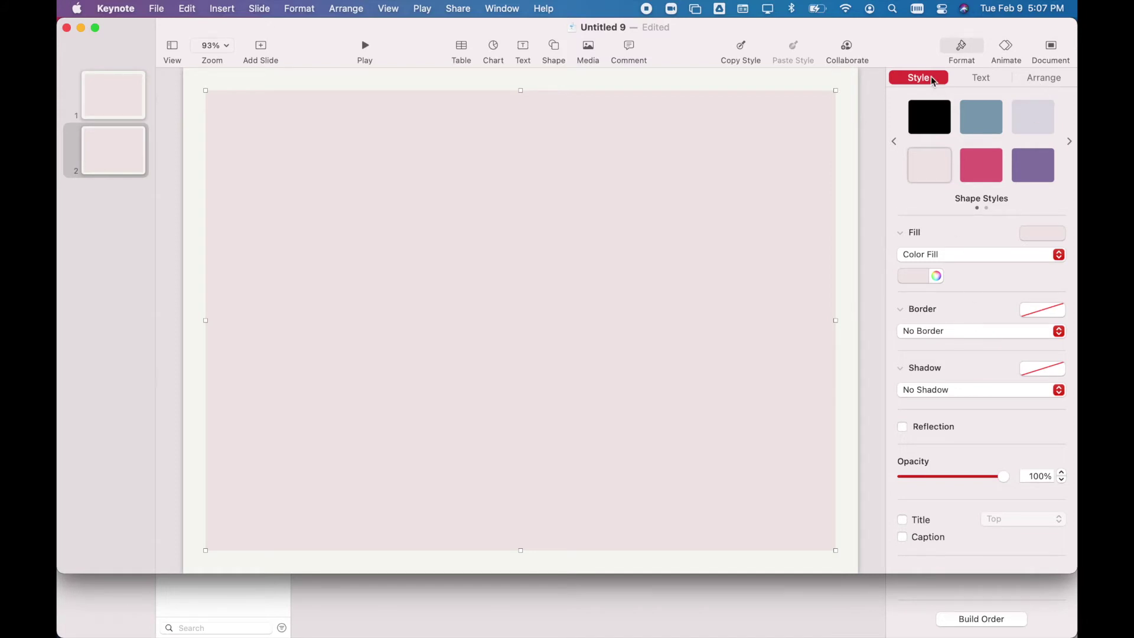
pyautogui.click(903, 237)
pyautogui.click(902, 268)
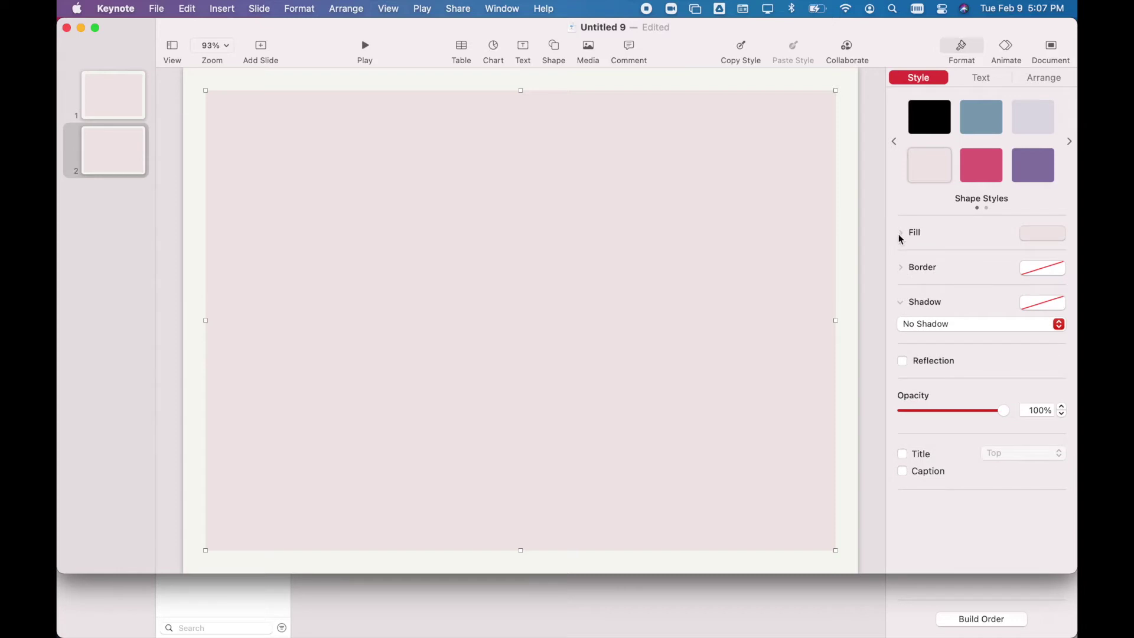
pyautogui.click(906, 234)
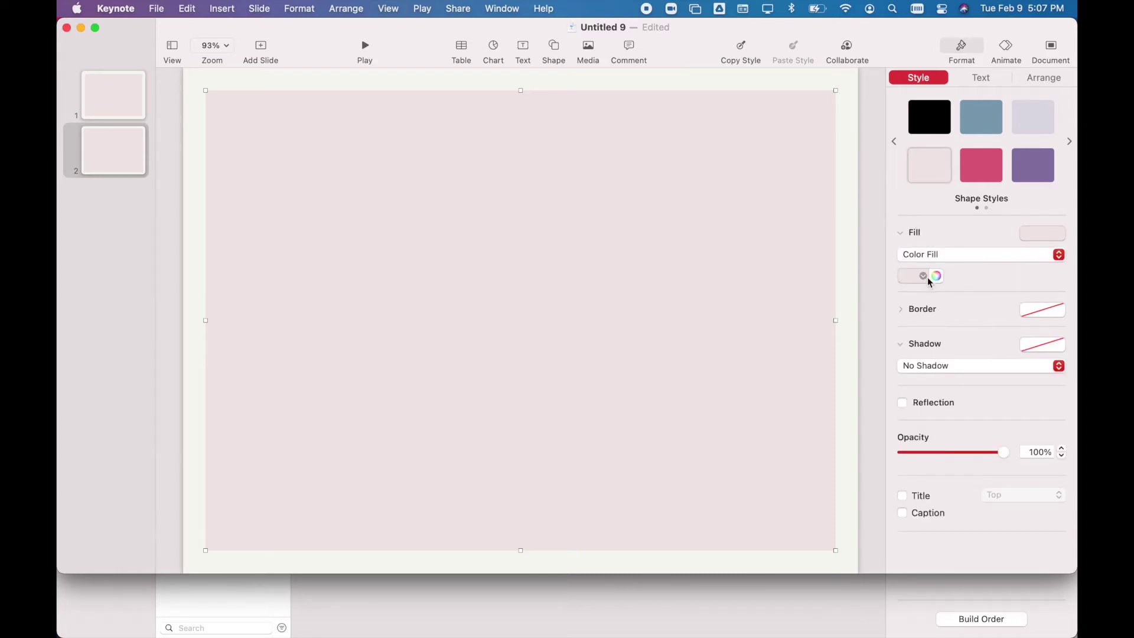
pyautogui.click(927, 256)
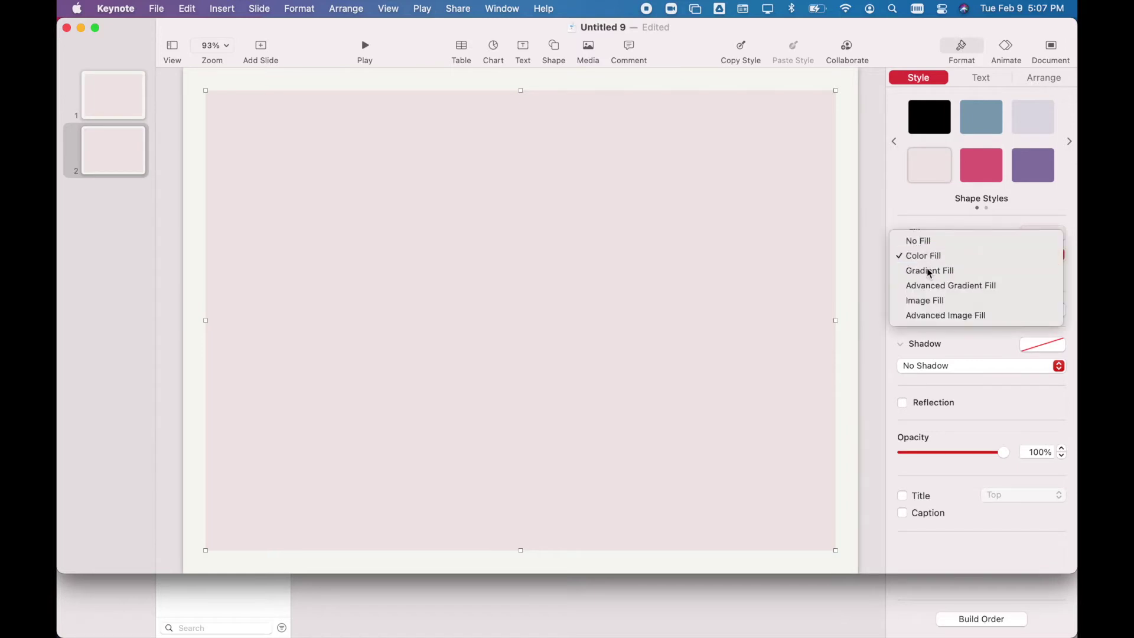
pyautogui.click(926, 268)
pyautogui.click(927, 259)
pyautogui.click(924, 243)
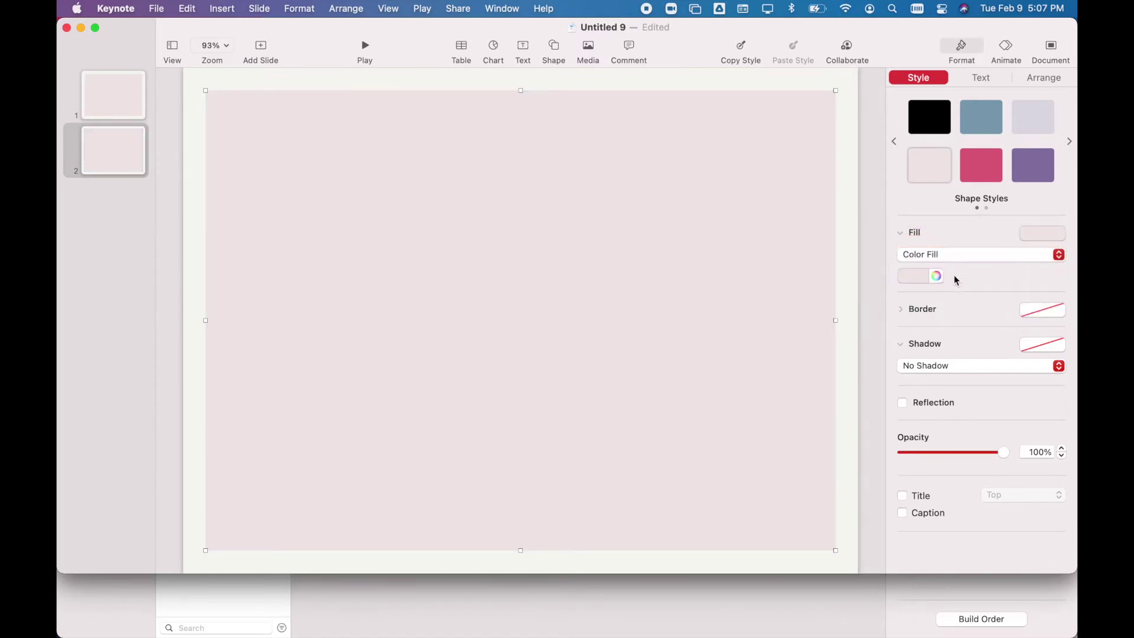
pyautogui.click(901, 309)
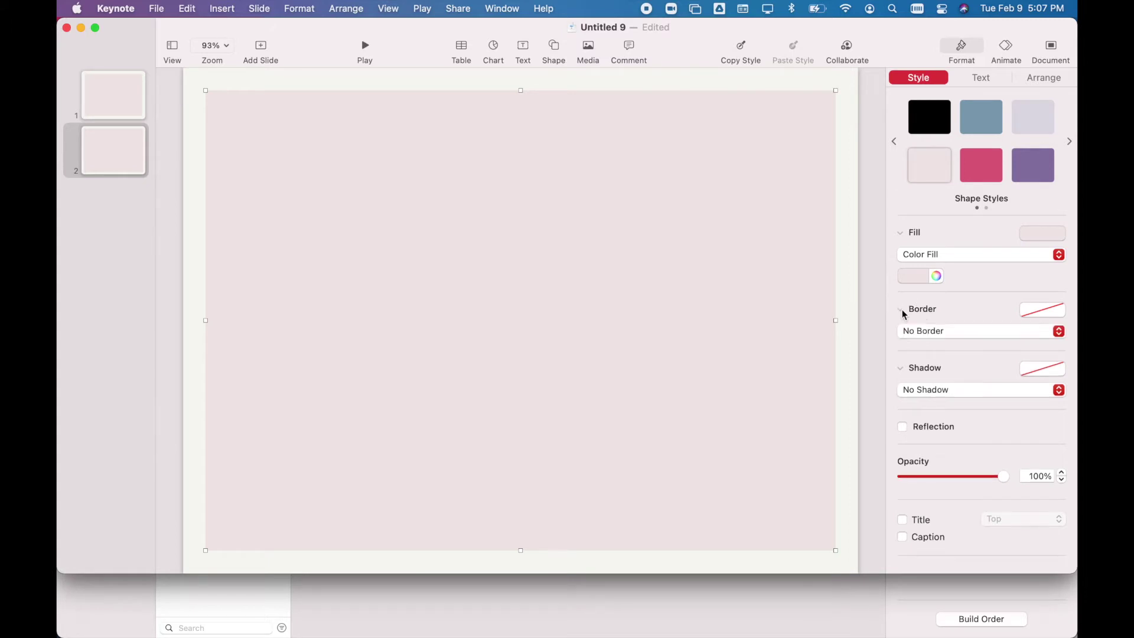
# Step: Delete the second slide so that only the Statement slide remains
pyautogui.click(902, 310)
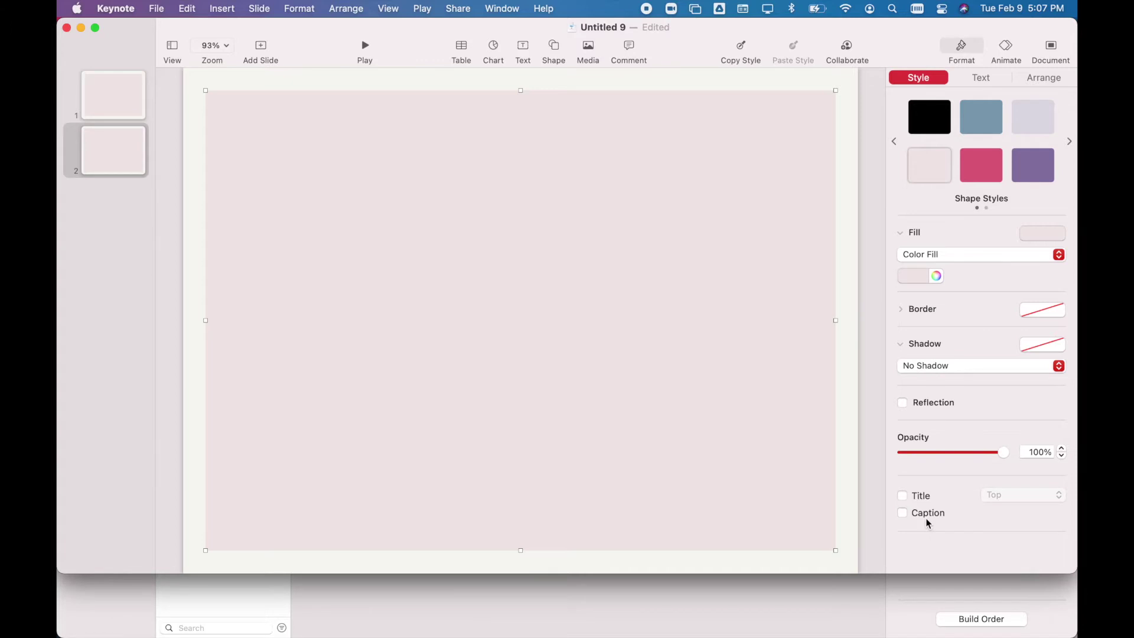
pyautogui.click(133, 149)
pyautogui.press('BackSpace')
pyautogui.scroll(-2, 408, 201)
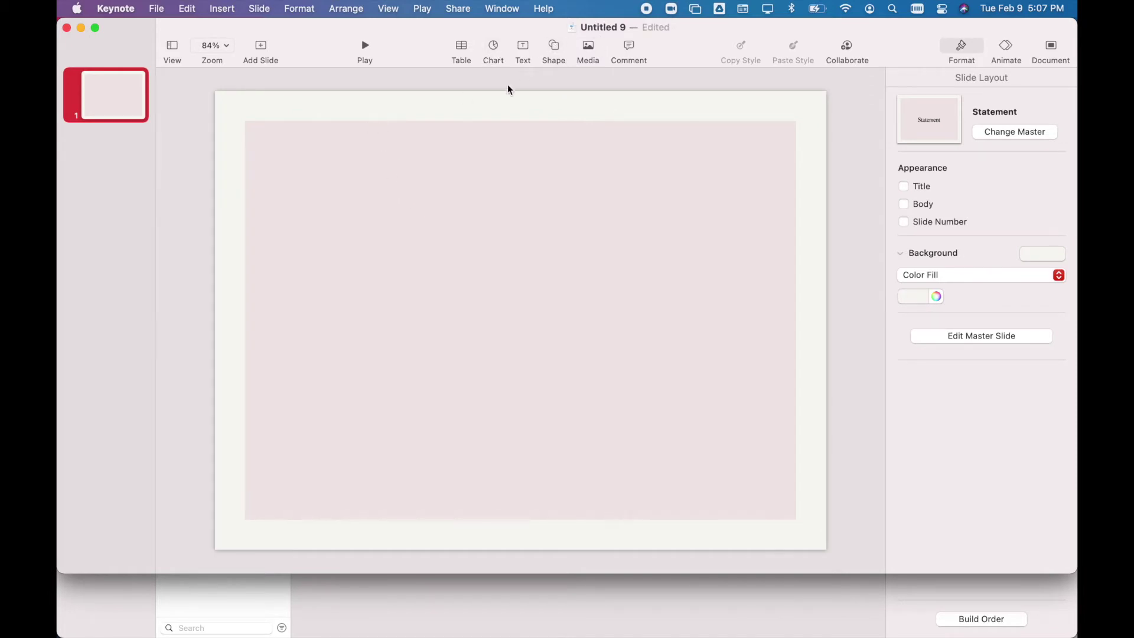
# Step: Search the shape library for "heart", insert the plain heart, and place it in the slide's upper-left corner
pyautogui.click(554, 46)
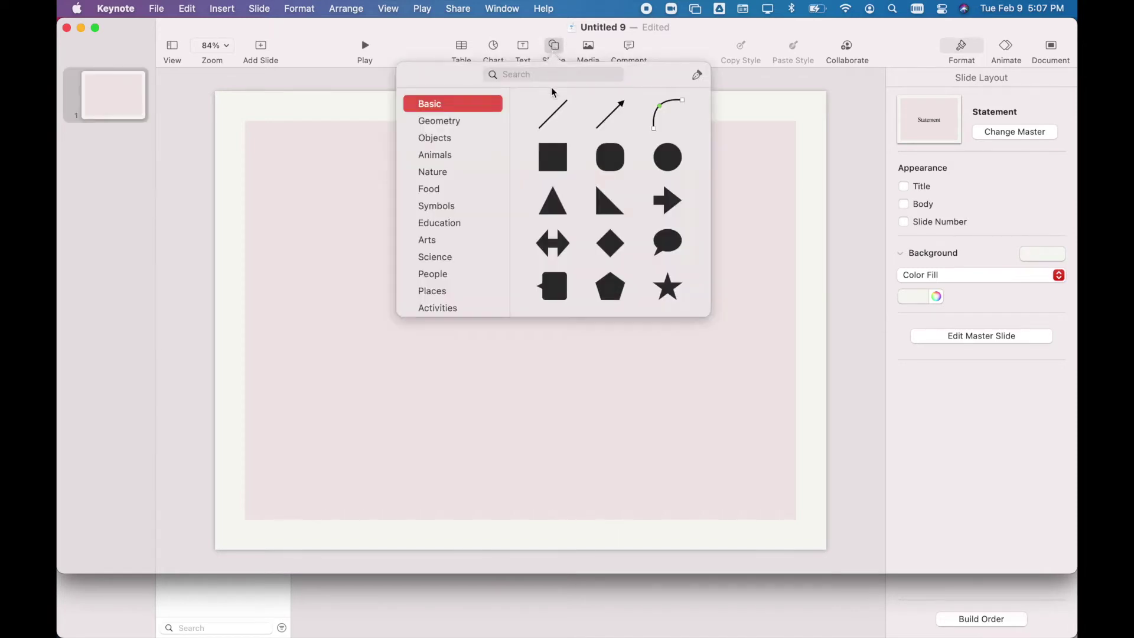
pyautogui.write('heart')
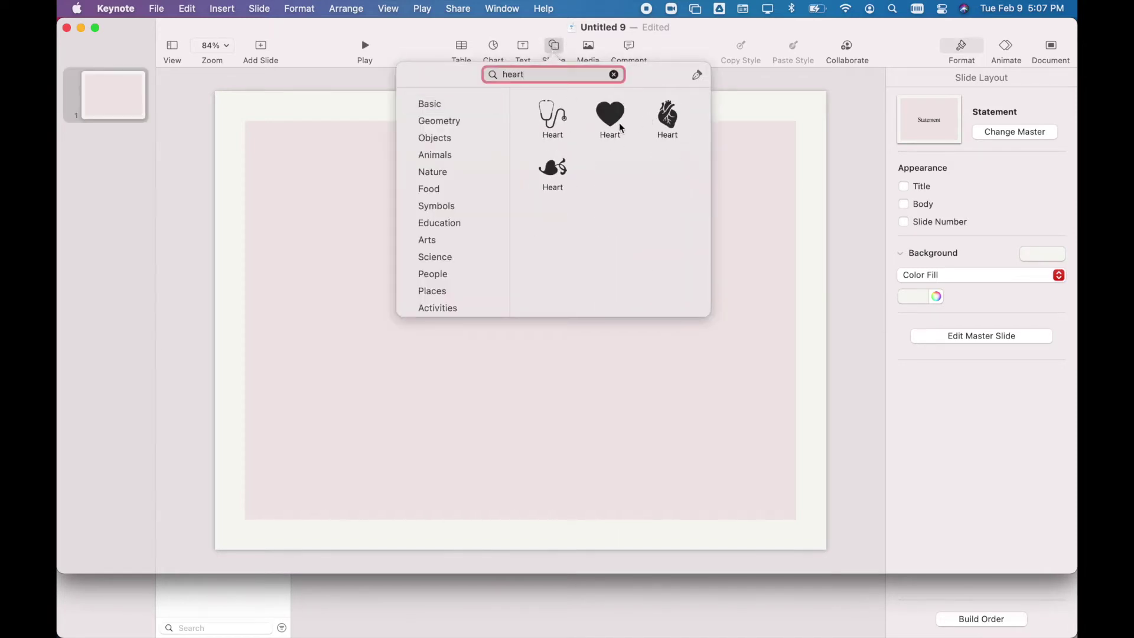
pyautogui.click(627, 126)
pyautogui.moveTo(514, 321); pyautogui.dragTo(353, 240)
pyautogui.moveTo(311, 196); pyautogui.dragTo(337, 188)
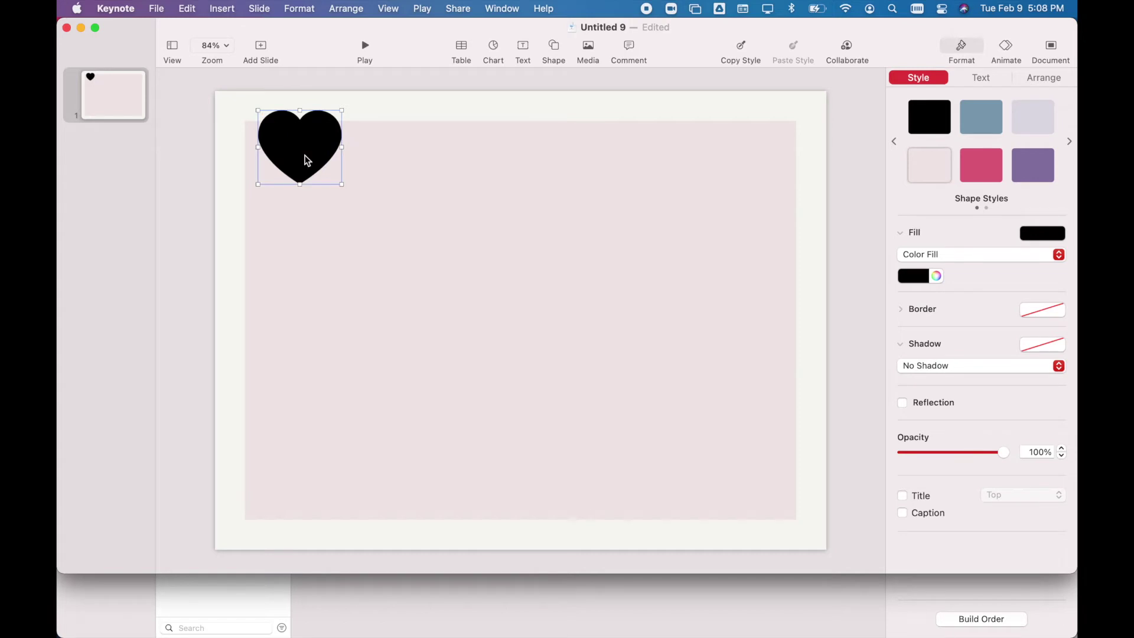
# Step: Fill the heart with bright red
pyautogui.click(916, 276)
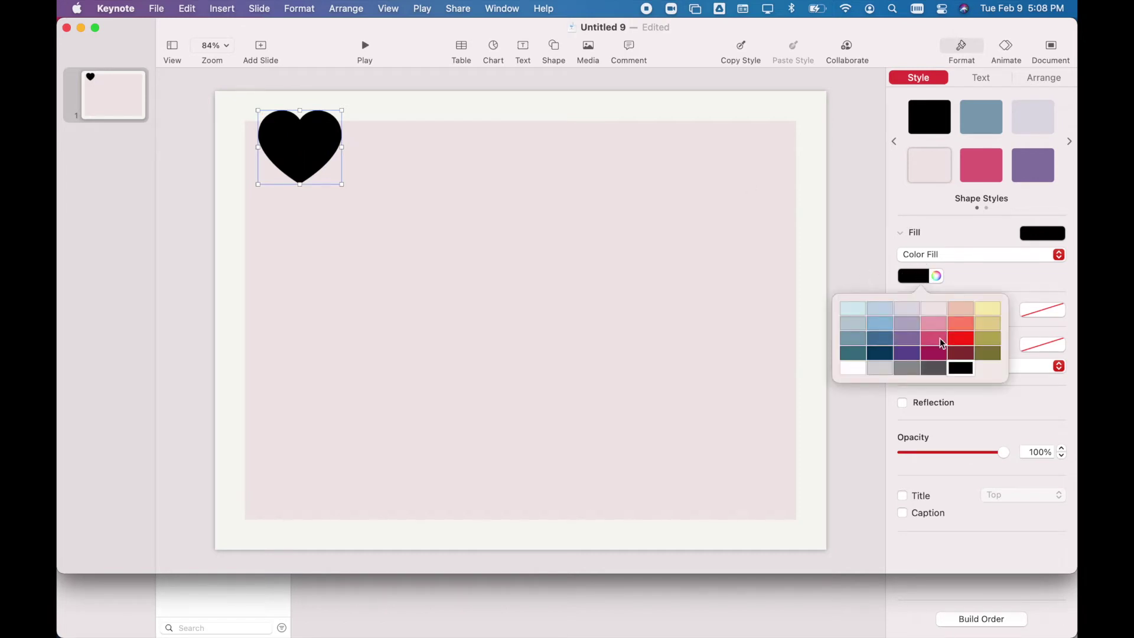
pyautogui.click(958, 341)
pyautogui.click(554, 304)
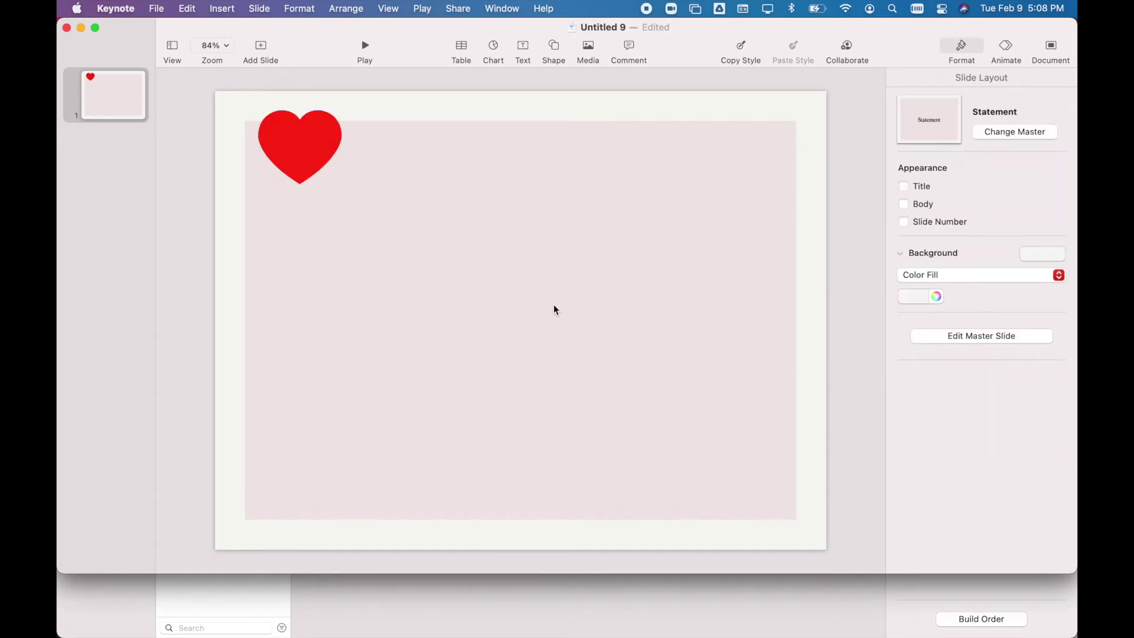
# Step: Duplicate the red heart, place the copy below the original, and give it a custom magenta fill
pyautogui.click(317, 144)
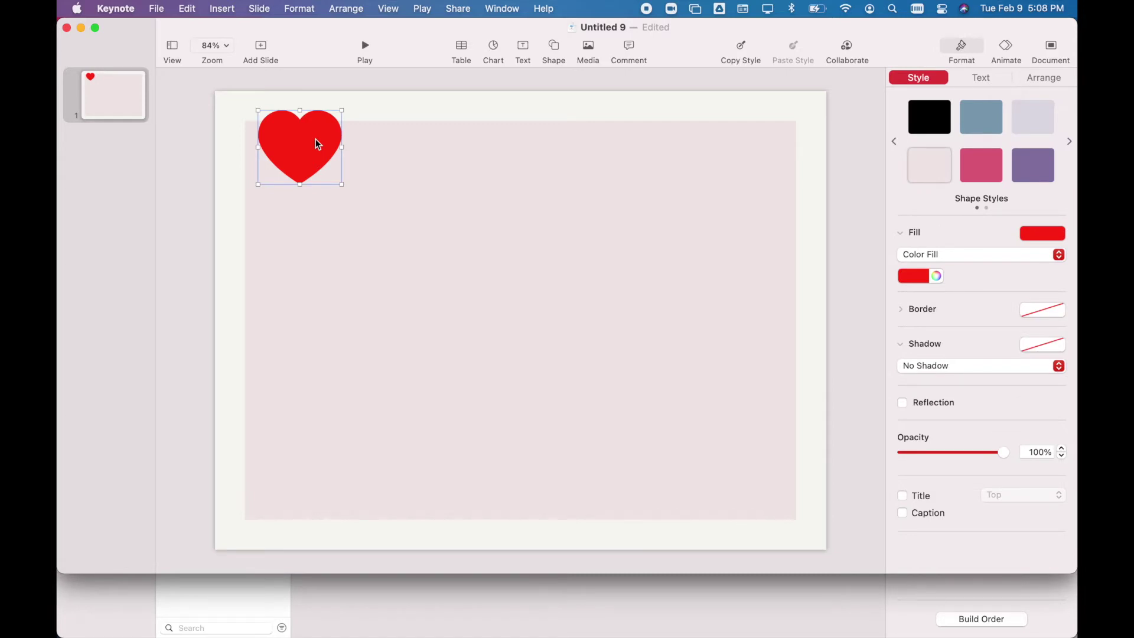
pyautogui.click(224, 9)
pyautogui.moveTo(187, 9)
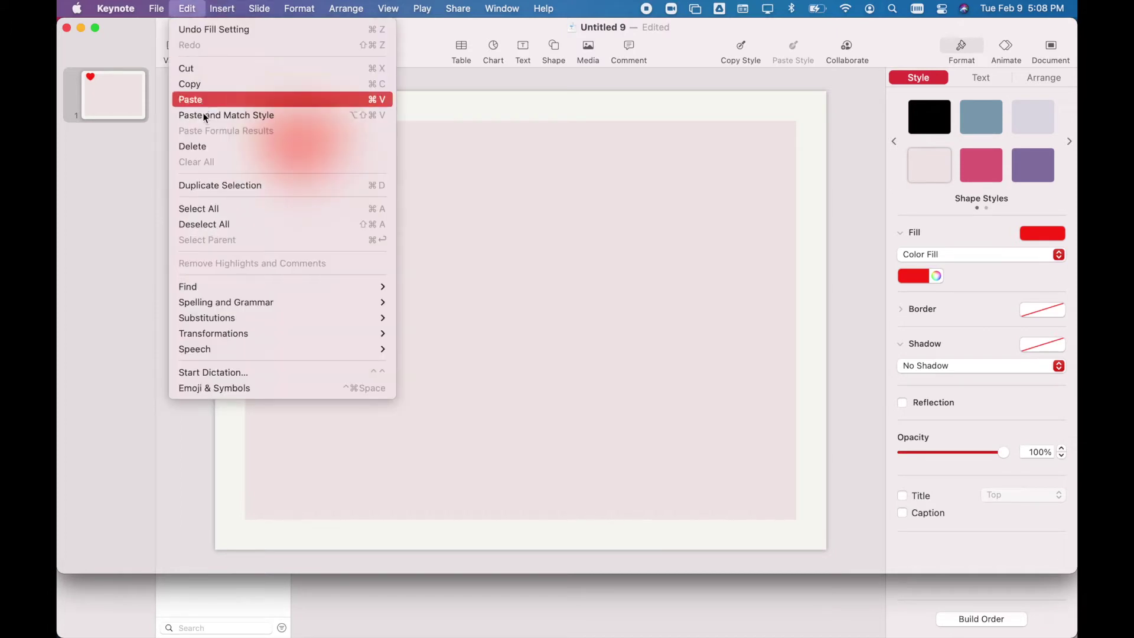
pyautogui.click(208, 187)
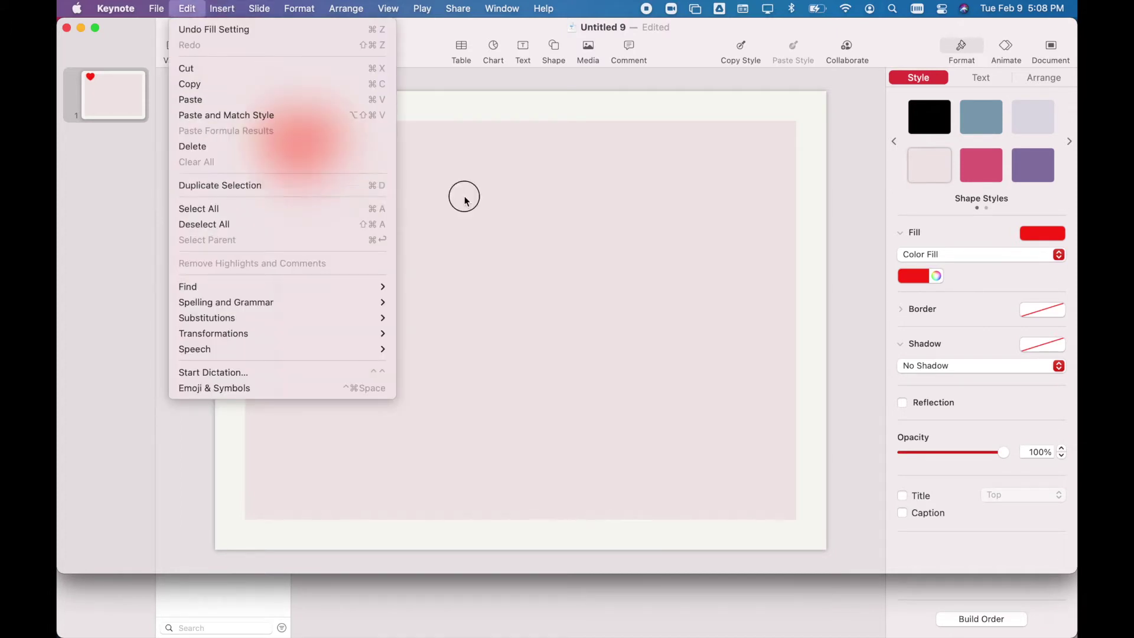
pyautogui.moveTo(308, 161); pyautogui.dragTo(287, 220)
pyautogui.click(925, 277)
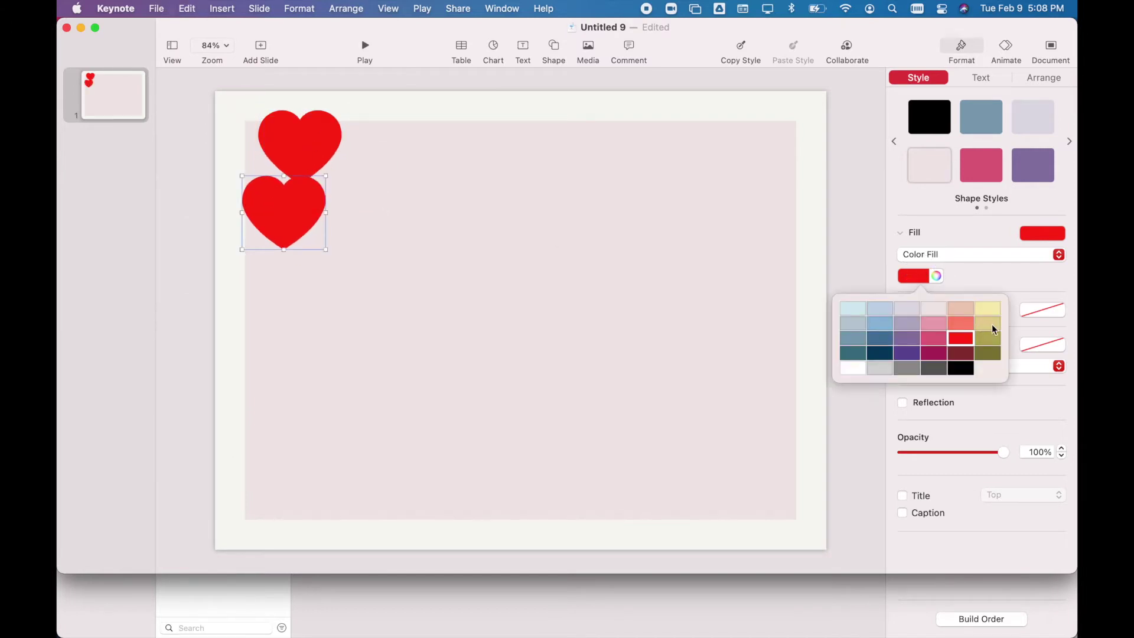
pyautogui.click(937, 276)
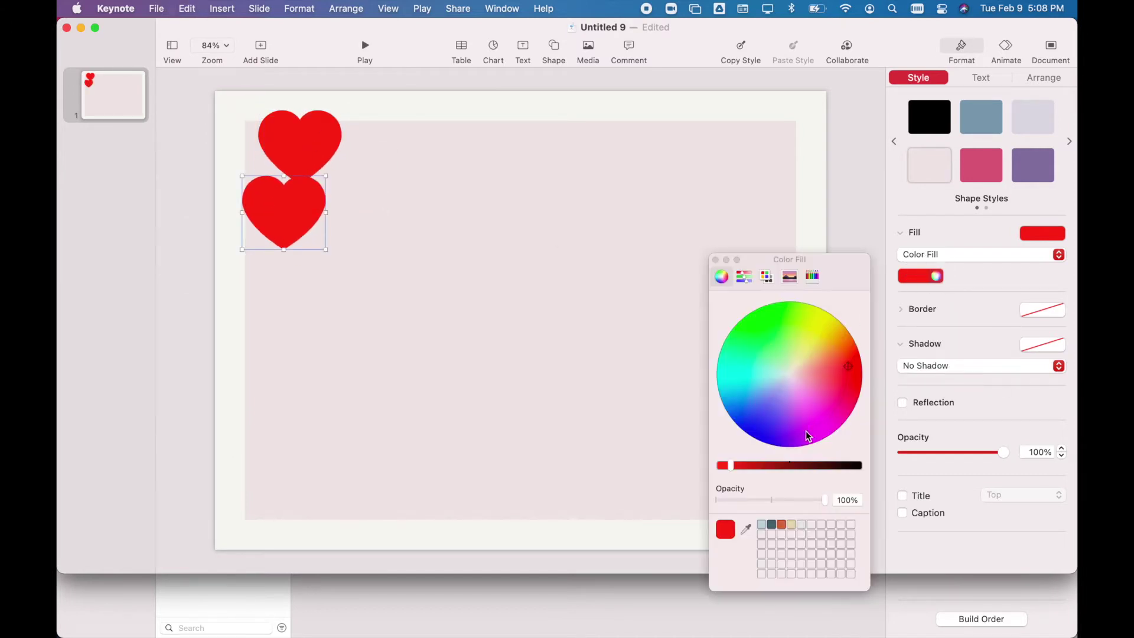
pyautogui.moveTo(819, 373); pyautogui.dragTo(808, 406)
# Step: Spread four more heart copies over the slide and fill them light blue, mint green, golden yellow and purple
pyautogui.moveTo(307, 207); pyautogui.dragTo(323, 306)
pyautogui.click(760, 390)
pyautogui.click(768, 362)
pyautogui.moveTo(304, 310); pyautogui.dragTo(462, 445)
pyautogui.moveTo(812, 372); pyautogui.dragTo(827, 323)
pyautogui.moveTo(463, 446); pyautogui.dragTo(524, 344)
pyautogui.click(791, 441)
pyautogui.click(716, 260)
pyautogui.click(591, 236)
# Step: Reposition the red and magenta hearts so they overlap across the upper-left corner of the pink panel
pyautogui.moveTo(298, 205); pyautogui.dragTo(278, 213)
pyautogui.moveTo(309, 160); pyautogui.dragTo(301, 172)
pyautogui.moveTo(286, 225); pyautogui.dragTo(276, 211)
pyautogui.moveTo(325, 151)
pyautogui.mouseDown()
pyautogui.moveTo(319, 144)
pyautogui.moveTo(337, 148)
pyautogui.mouseUp()
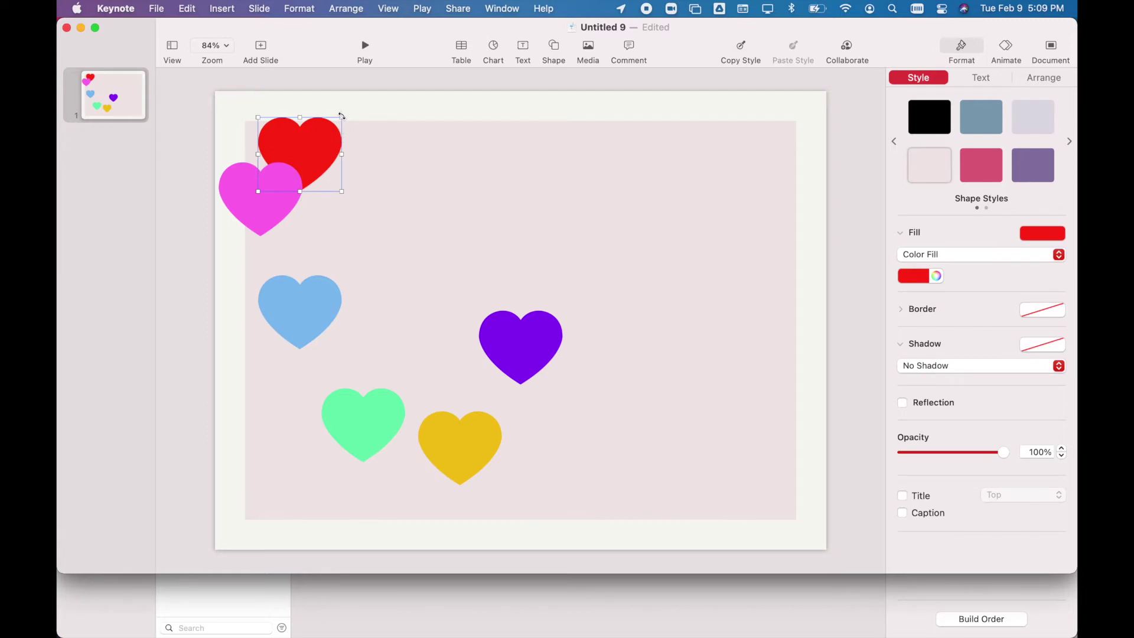
# Step: Rotate the red heart slightly clockwise to an angle of about 353.1°
pyautogui.scroll(5, 342, 115)
pyautogui.scroll(8, 343, 118)
pyautogui.hscroll(-10, 345, 119)
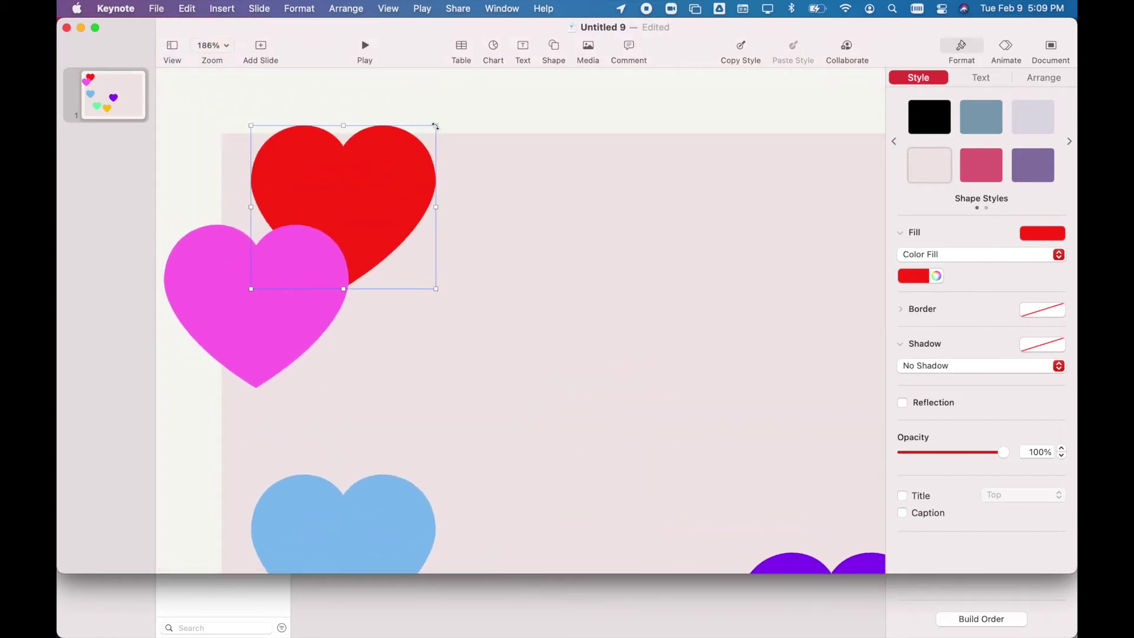
pyautogui.moveTo(436, 126); pyautogui.dragTo(426, 119)
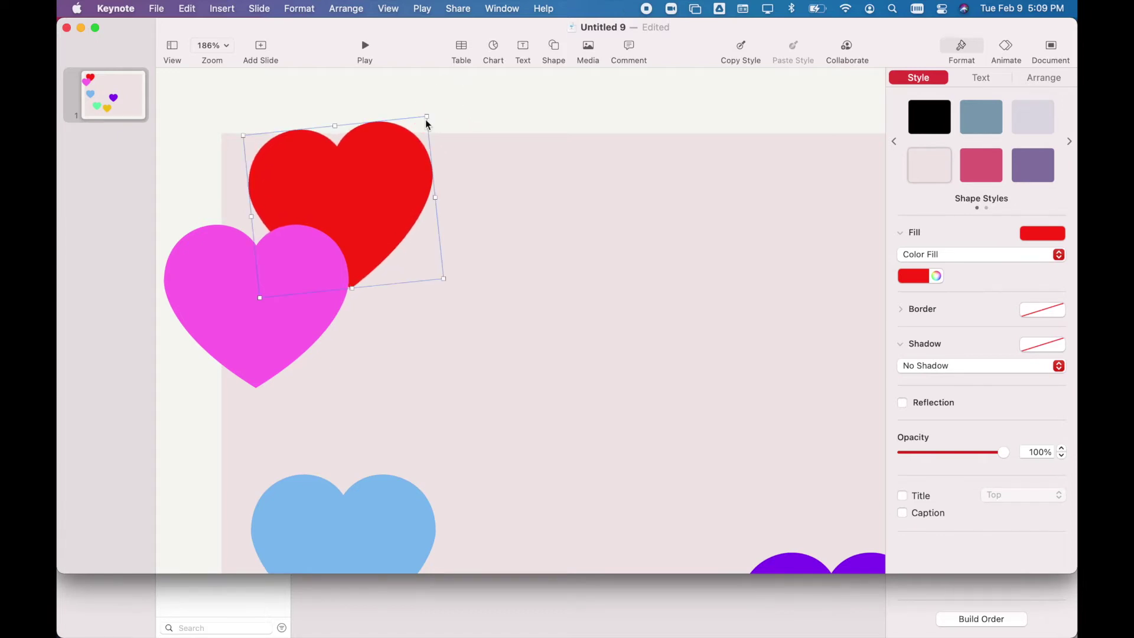
pyautogui.click(1044, 77)
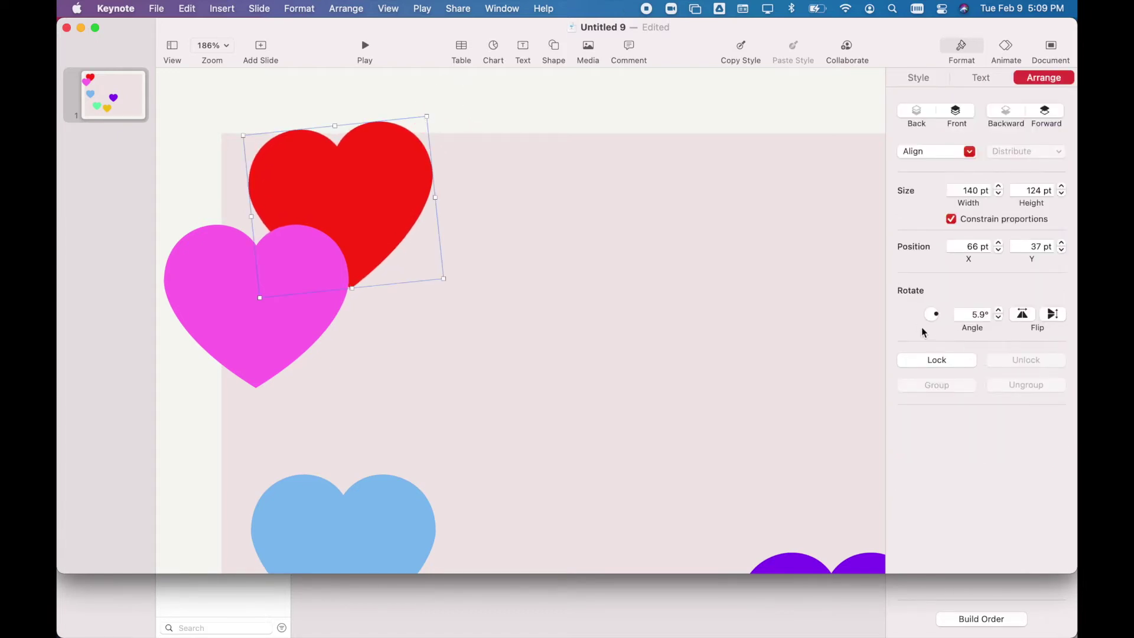
pyautogui.moveTo(935, 313); pyautogui.dragTo(947, 322)
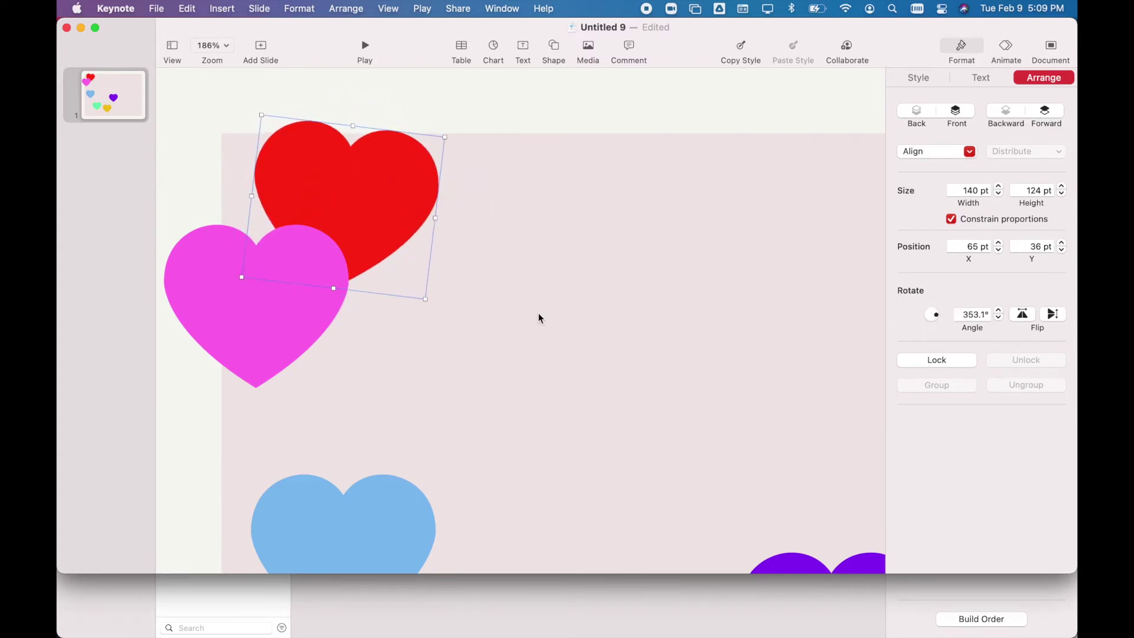
# Step: Rotate only the magenta heart counterclockwise to about 7.1°
pyautogui.keyDown('shift'); pyautogui.click(244, 355); pyautogui.keyUp('shift')
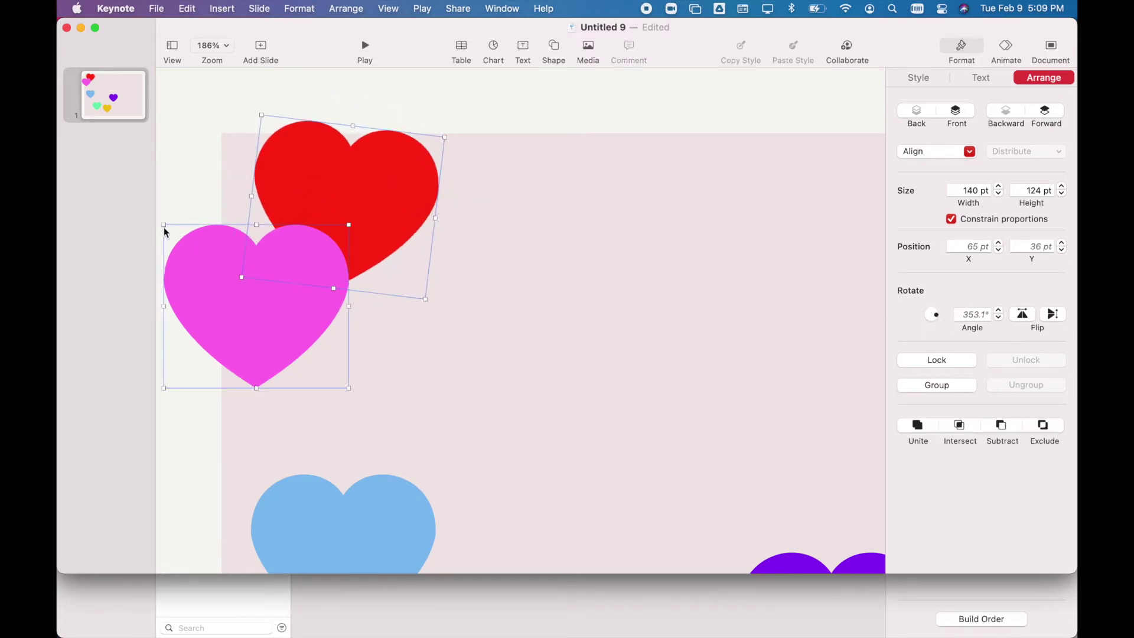
pyautogui.click(471, 370)
pyautogui.click(299, 307)
pyautogui.moveTo(349, 229); pyautogui.dragTo(332, 215)
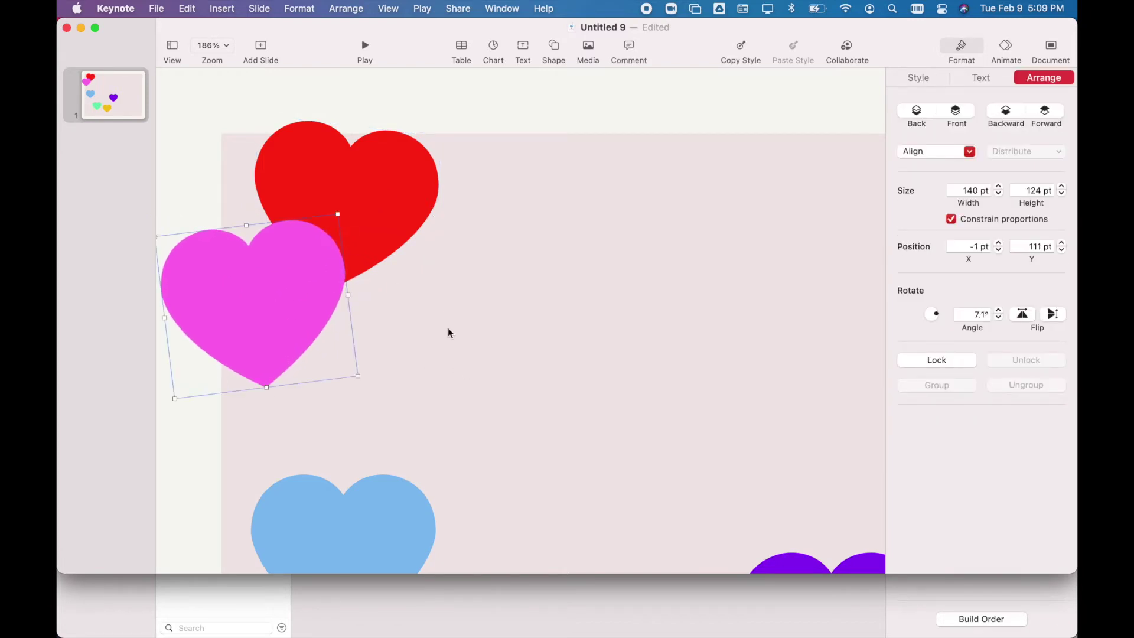
# Step: Move the light blue and green hearts into an overlapping pair at the slide's lower-left corner and tilt the green one
pyautogui.scroll(-8, 448, 328)
pyautogui.scroll(-5, 448, 328)
pyautogui.moveTo(308, 317); pyautogui.dragTo(287, 496)
pyautogui.moveTo(342, 448); pyautogui.dragTo(285, 472)
pyautogui.moveTo(357, 519); pyautogui.dragTo(320, 507)
pyautogui.moveTo(362, 463); pyautogui.dragTo(366, 471)
# Step: Overlap the yellow and purple hearts at the slide's lower-right corner, tilting the purple one slightly and the yellow one about 11.5°
pyautogui.moveTo(457, 450); pyautogui.dragTo(755, 497)
pyautogui.moveTo(508, 346); pyautogui.dragTo(792, 464)
pyautogui.moveTo(831, 424); pyautogui.dragTo(824, 434)
pyautogui.click(700, 497)
pyautogui.moveTo(679, 452); pyautogui.dragTo(664, 459)
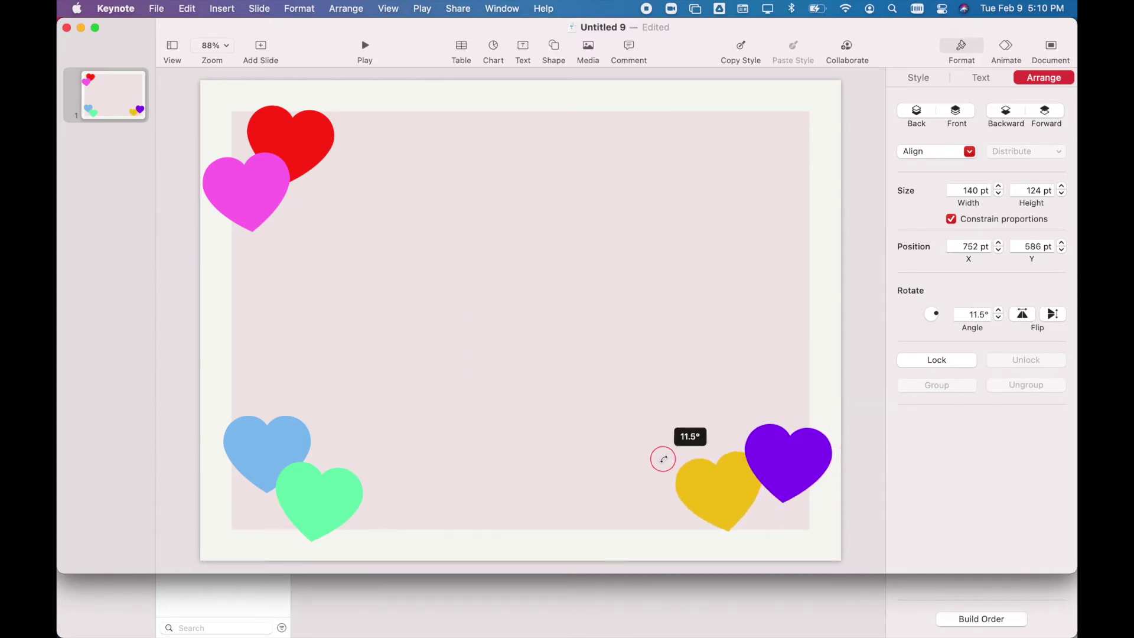
pyautogui.click(547, 555)
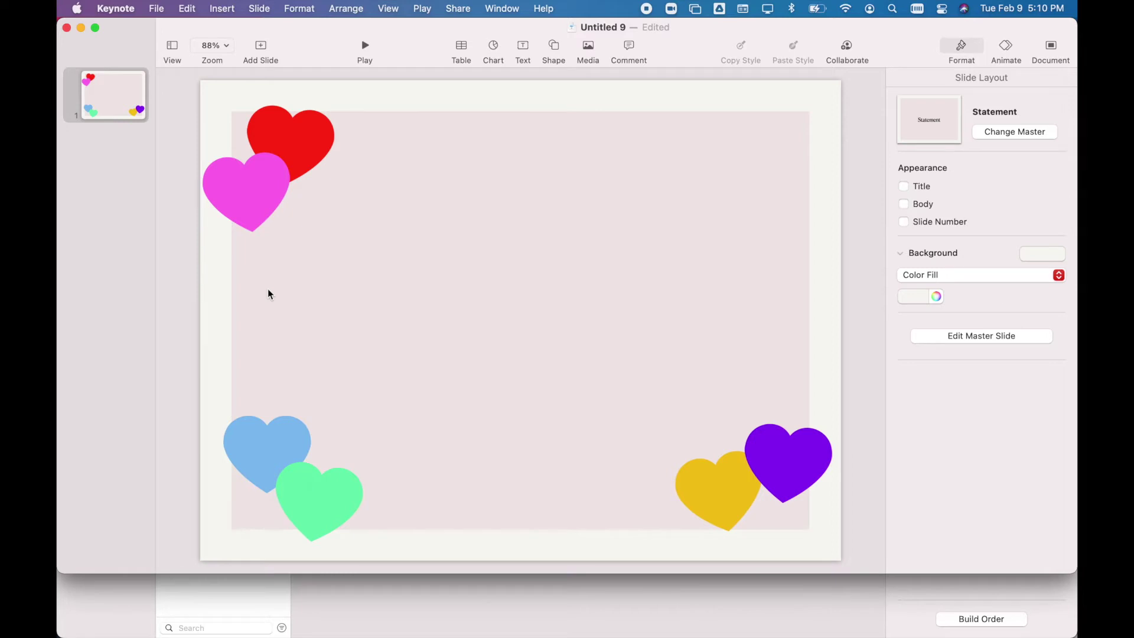
# Step: Duplicate the hearts slide and return to the first slide
pyautogui.click(109, 92)
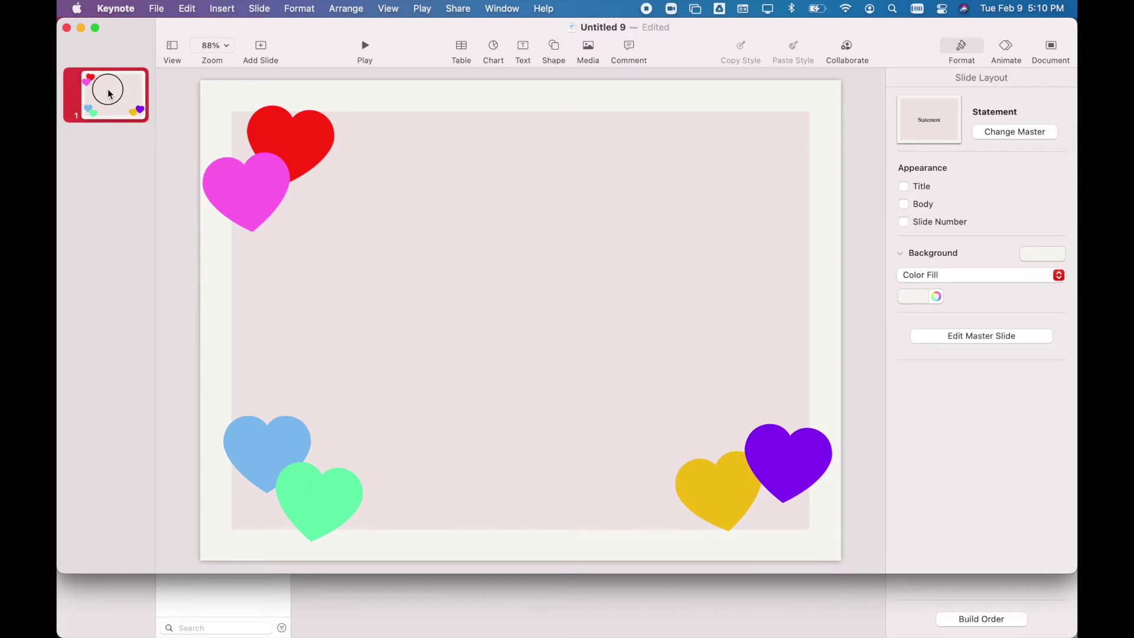
pyautogui.press('super+d')
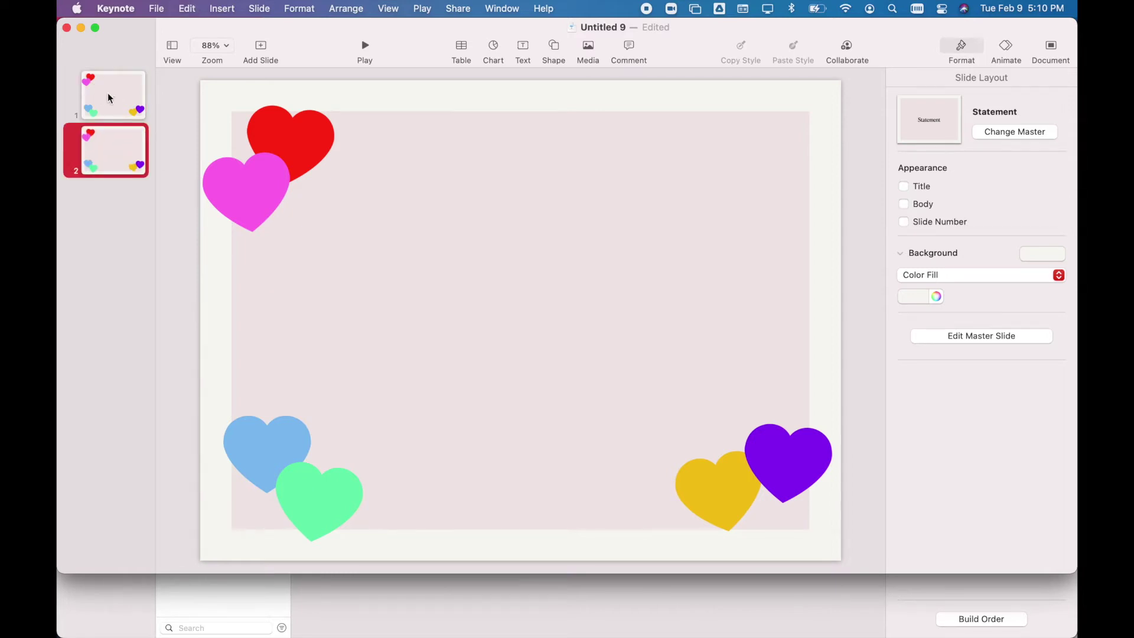
pyautogui.click(109, 107)
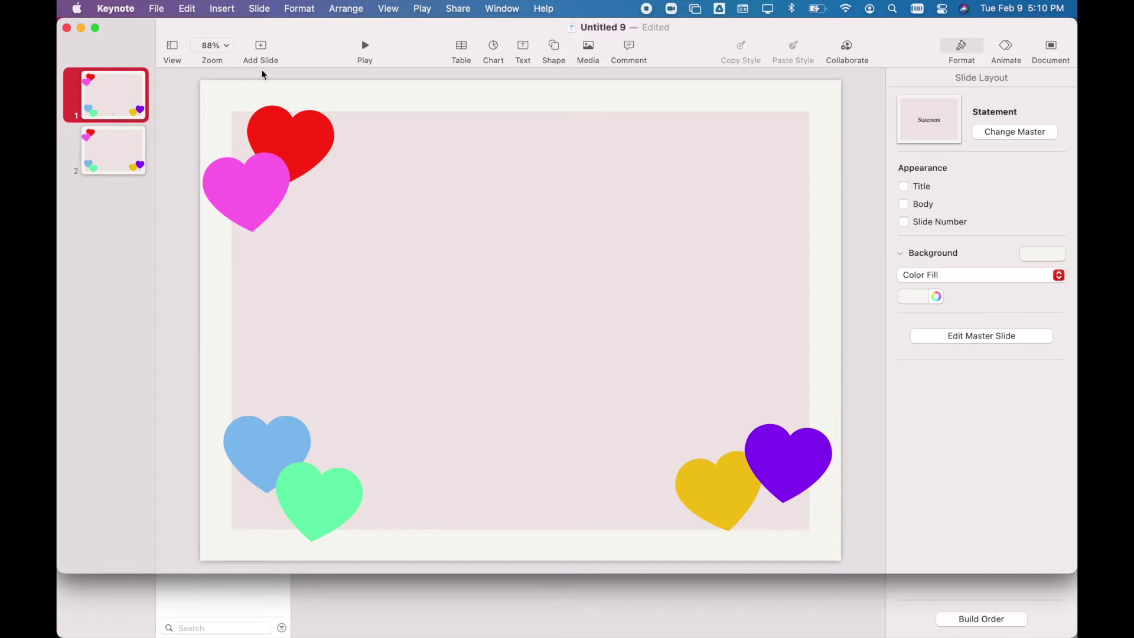
# Step: Set the rotation angle of all six hearts on slide 1 to 0°
pyautogui.click(285, 144)
pyautogui.keyDown('shift'); pyautogui.click(258, 210); pyautogui.keyUp('shift')
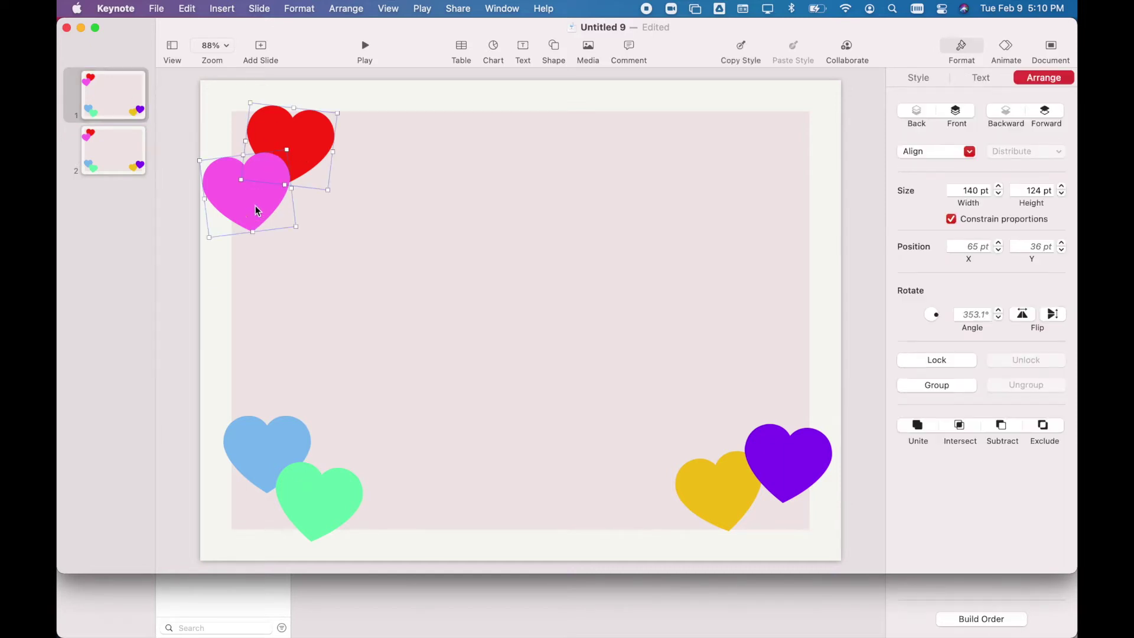
pyautogui.keyDown('shift'); pyautogui.click(263, 434); pyautogui.keyUp('shift')
pyautogui.keyDown('shift'); pyautogui.click(331, 495); pyautogui.keyUp('shift')
pyautogui.keyDown('shift'); pyautogui.click(728, 497); pyautogui.keyUp('shift')
pyautogui.keyDown('shift'); pyautogui.click(817, 469); pyautogui.keyUp('shift')
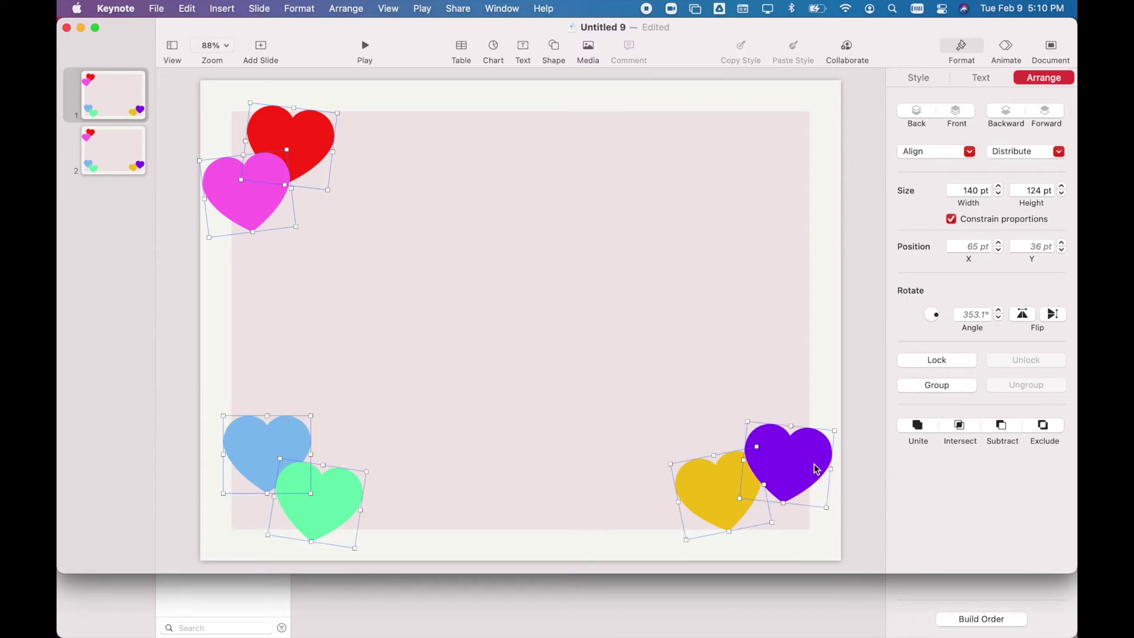
pyautogui.doubleClick(977, 316)
pyautogui.write('0')
pyautogui.press('Return')
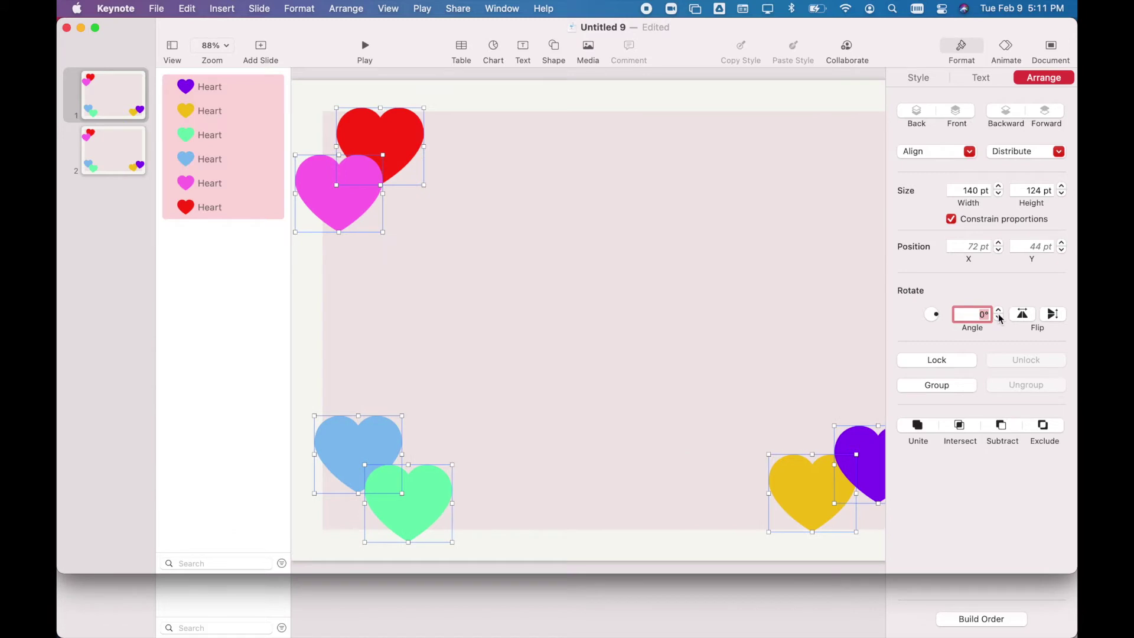
pyautogui.click(653, 332)
# Step: Move slide 1's red heart to the centre and stack the other five hearts on it at X 442 pt, Y 322 pt
pyautogui.moveTo(392, 149); pyautogui.dragTo(623, 319)
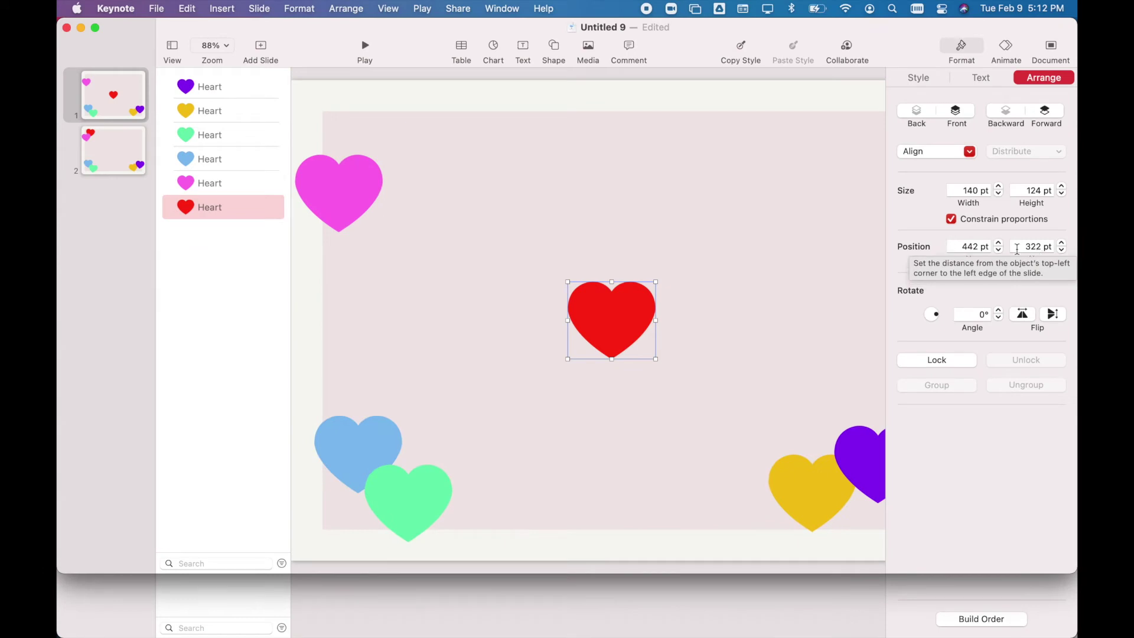
pyautogui.click(347, 197)
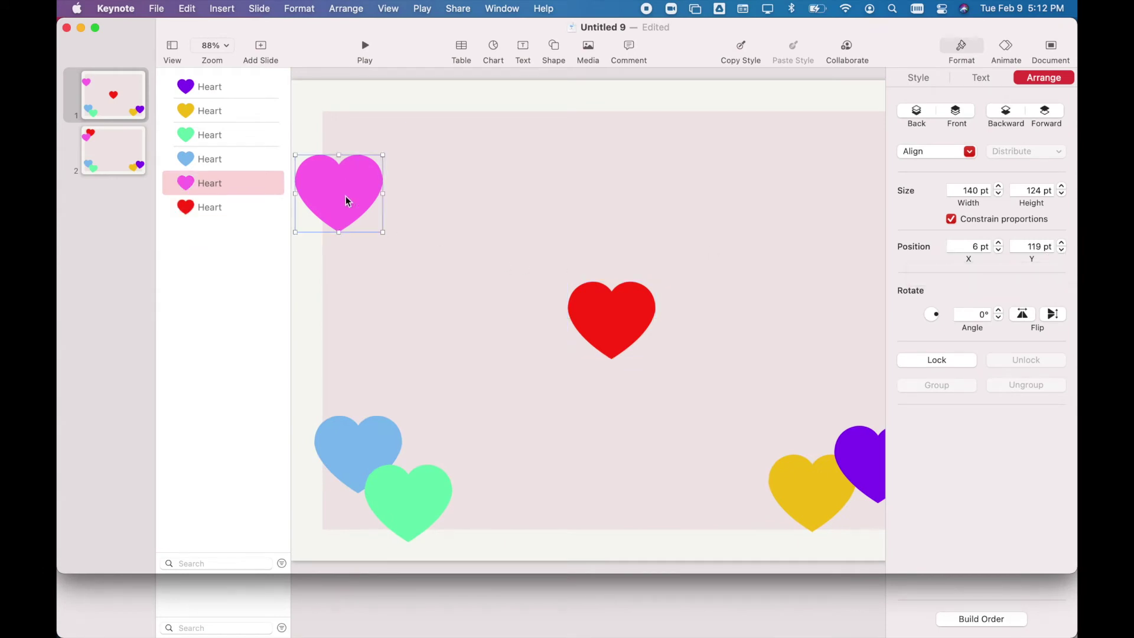
pyautogui.keyDown('shift'); pyautogui.click(362, 441); pyautogui.keyUp('shift')
pyautogui.keyDown('shift'); pyautogui.click(429, 513); pyautogui.keyUp('shift')
pyautogui.keyDown('shift'); pyautogui.click(822, 477); pyautogui.keyUp('shift')
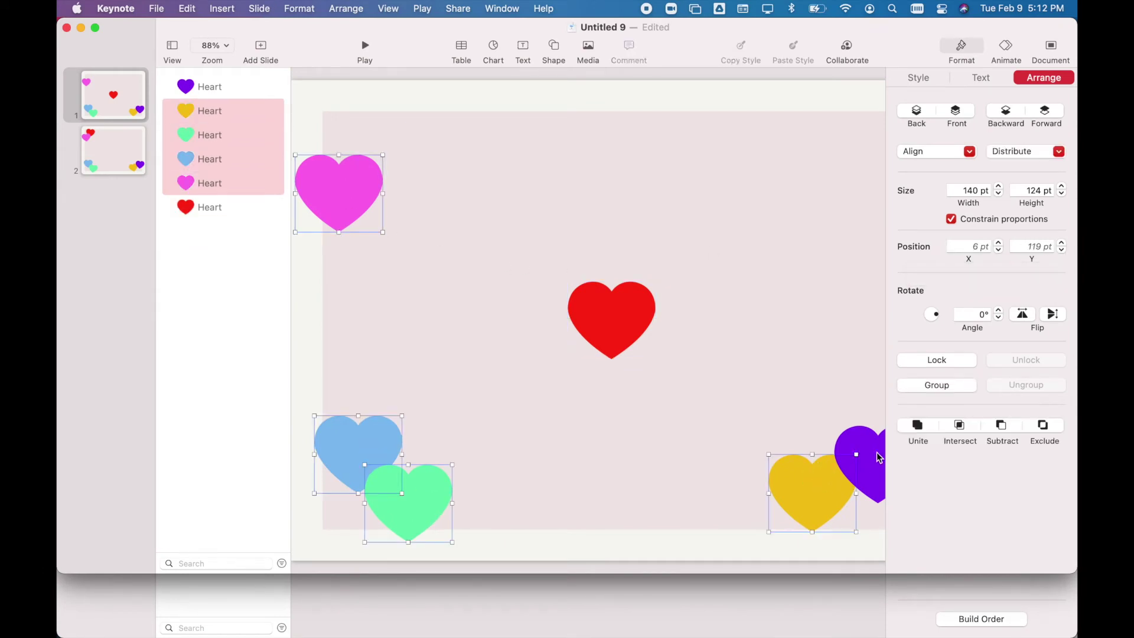
pyautogui.keyDown('shift'); pyautogui.click(881, 451); pyautogui.keyUp('shift')
pyautogui.hscroll(2, 881, 451)
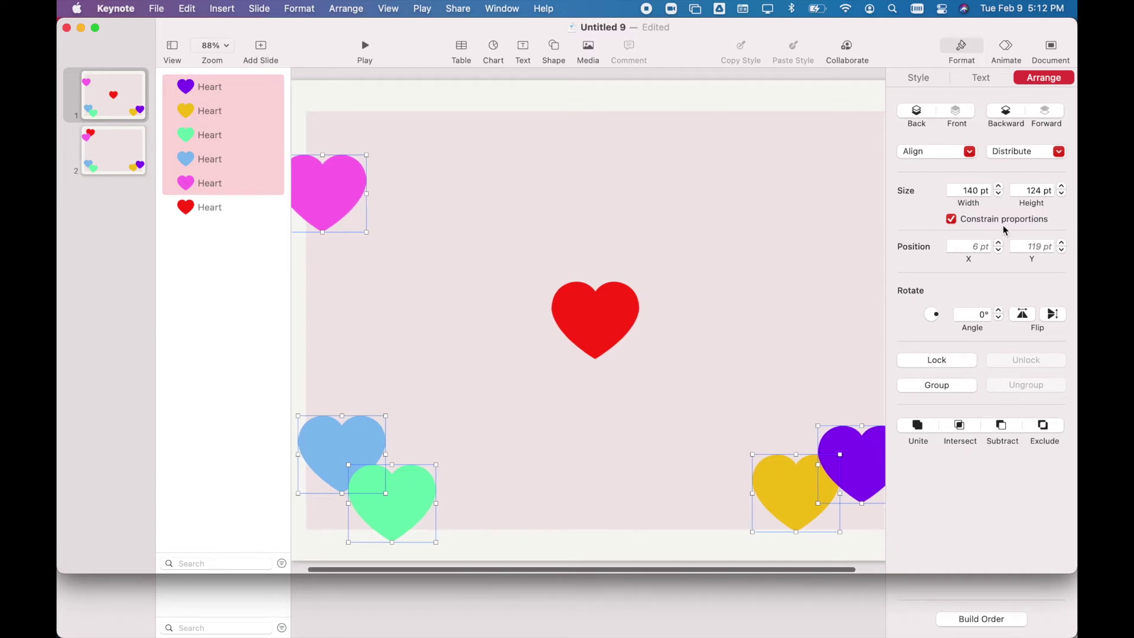
pyautogui.click(979, 246)
pyautogui.write('444')
pyautogui.press('BackSpace')
pyautogui.write('2')
pyautogui.click(1039, 247)
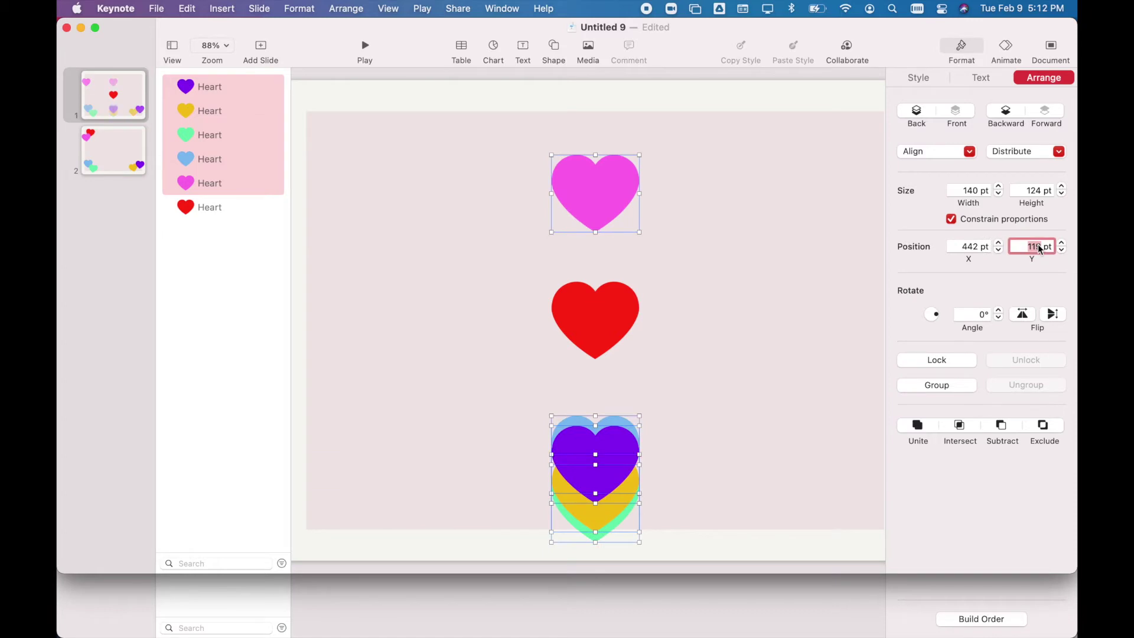
pyautogui.write('322')
pyautogui.press('Return')
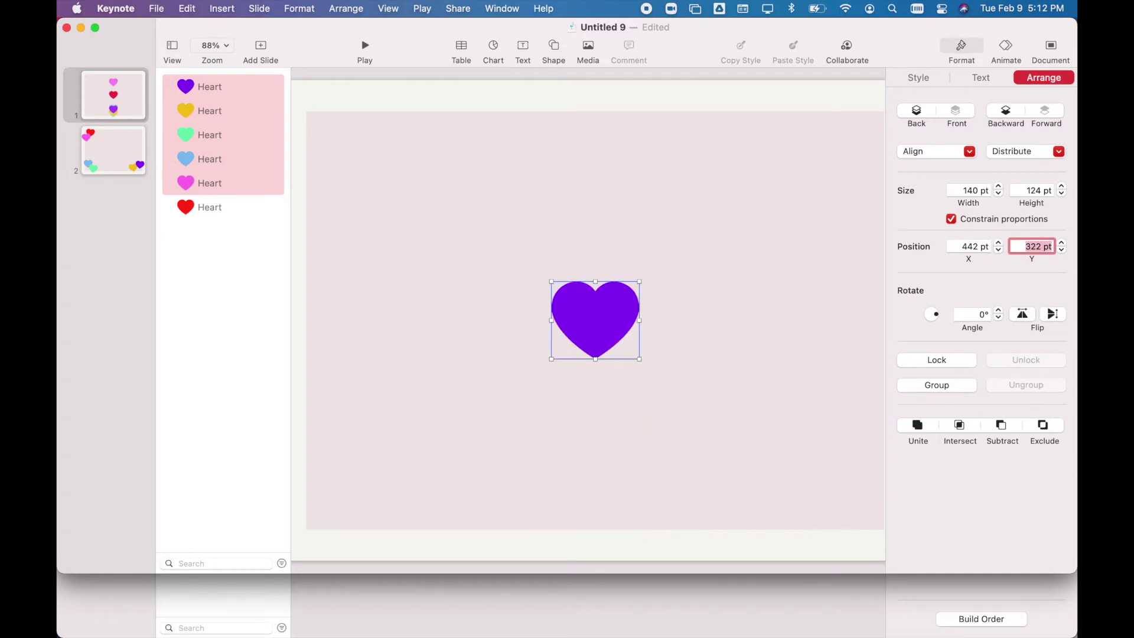
pyautogui.click(771, 284)
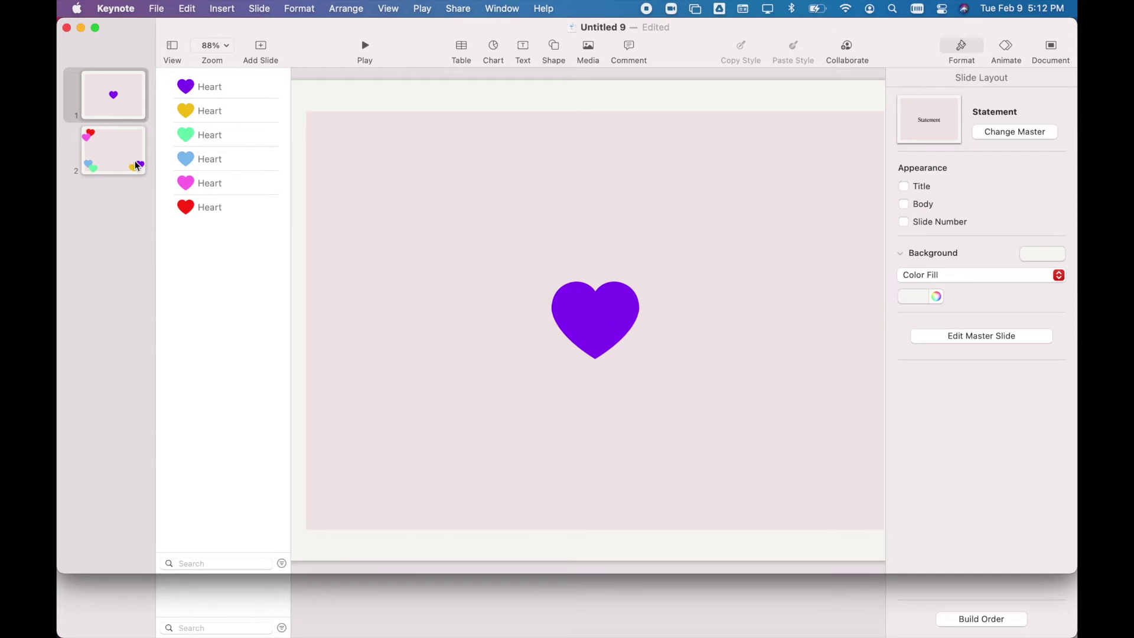
pyautogui.click(113, 153)
pyautogui.click(111, 102)
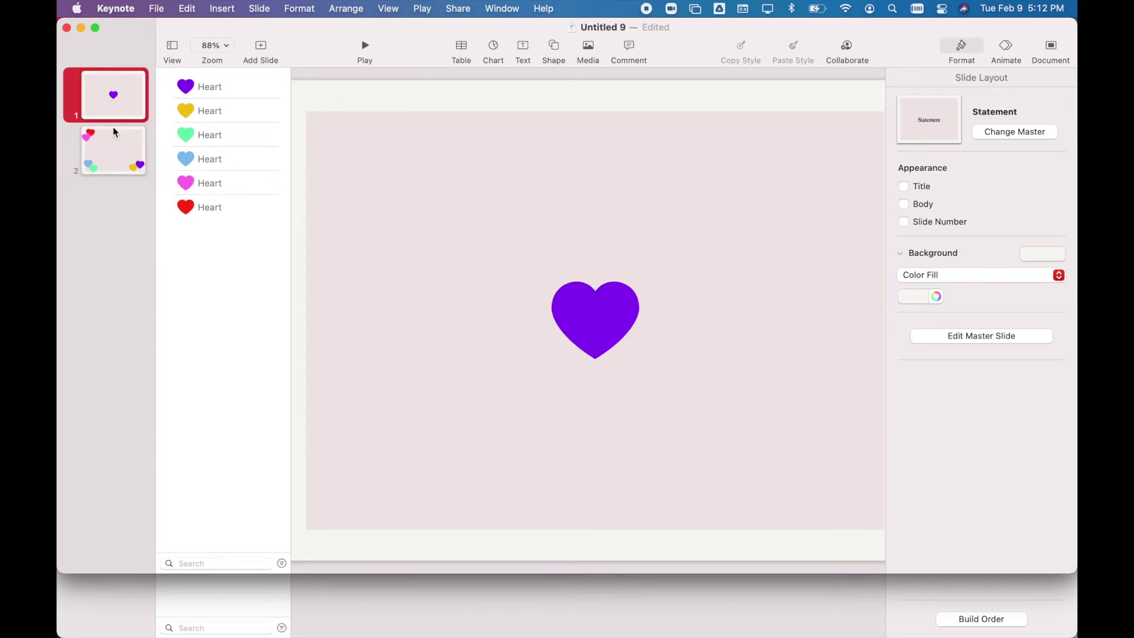
# Step: Apply a drop shadow to all six stacked hearts on slide 1
pyautogui.click(112, 147)
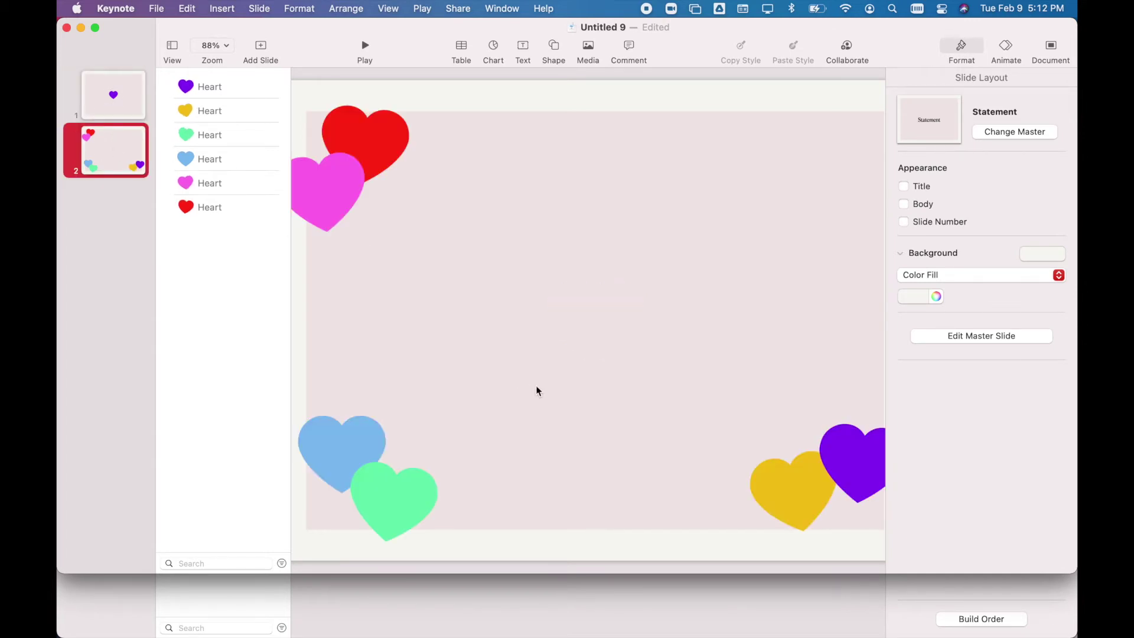
pyautogui.click(105, 87)
pyautogui.moveTo(219, 246); pyautogui.dragTo(194, 72)
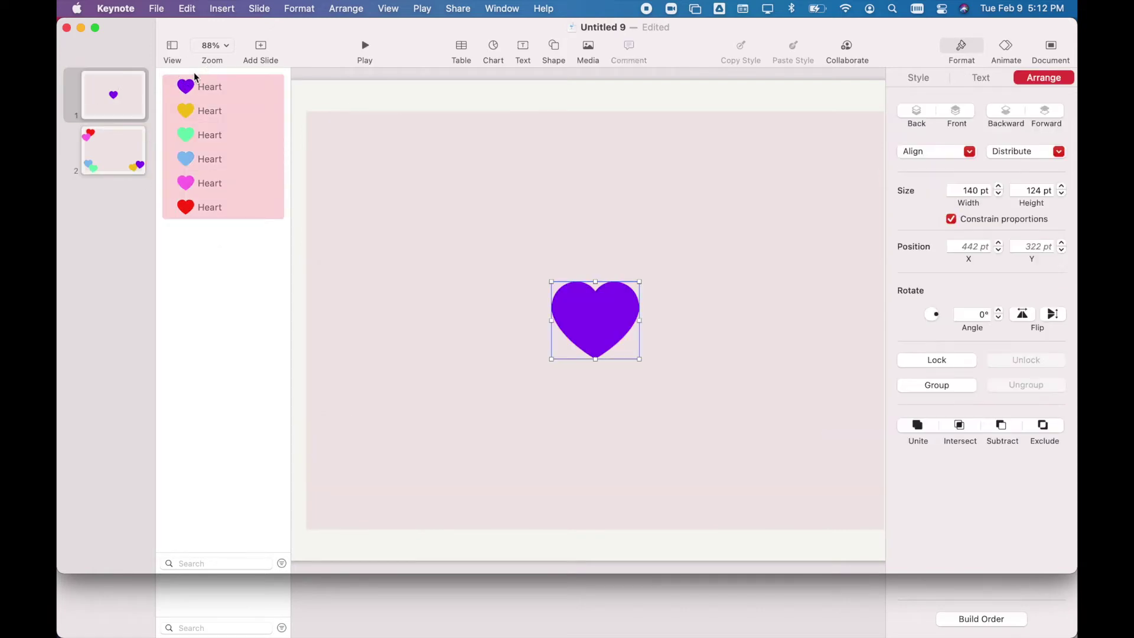
pyautogui.click(925, 80)
pyautogui.click(925, 376)
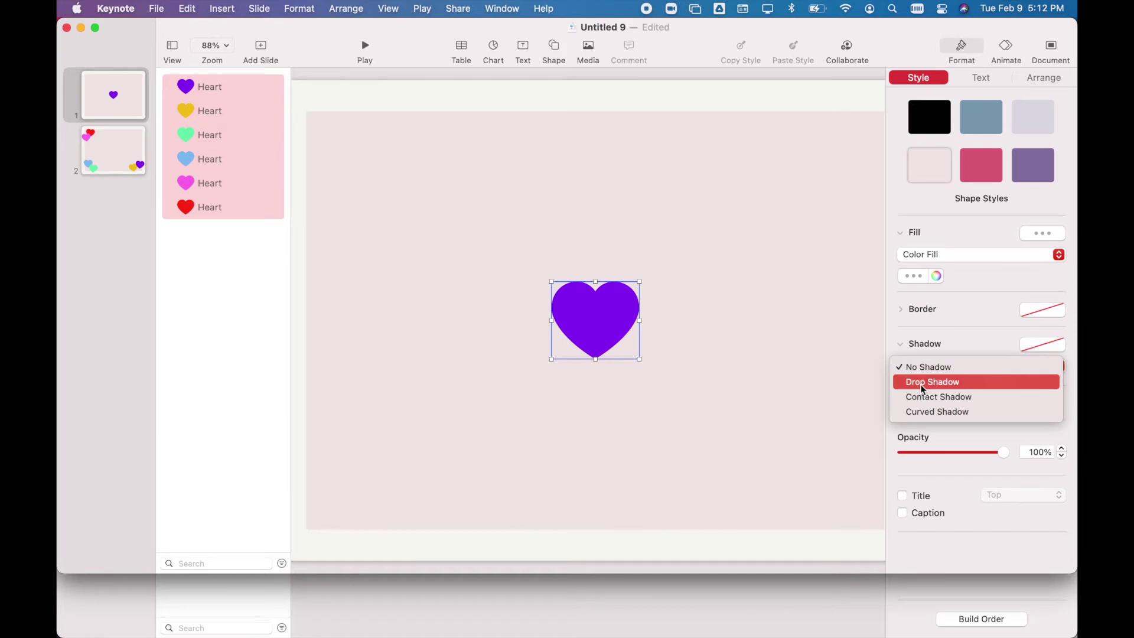
pyautogui.click(920, 384)
# Step: Apply a drop shadow to all six corner hearts on slide 2
pyautogui.click(103, 140)
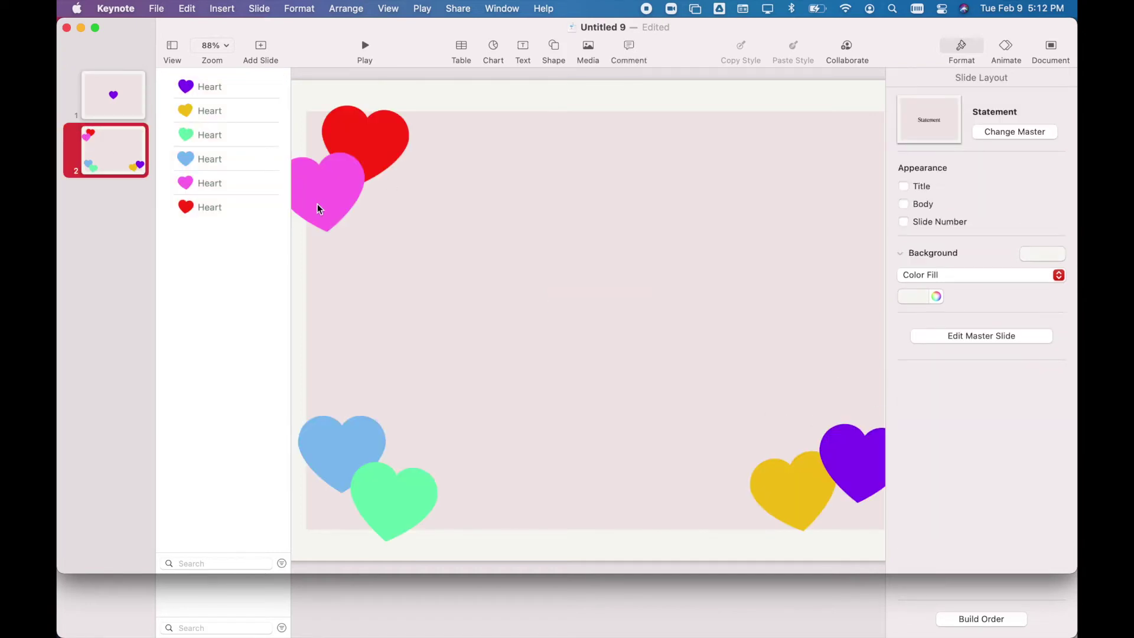
pyautogui.moveTo(235, 232); pyautogui.dragTo(200, 91)
pyautogui.click(931, 367)
pyautogui.click(931, 380)
pyautogui.click(170, 311)
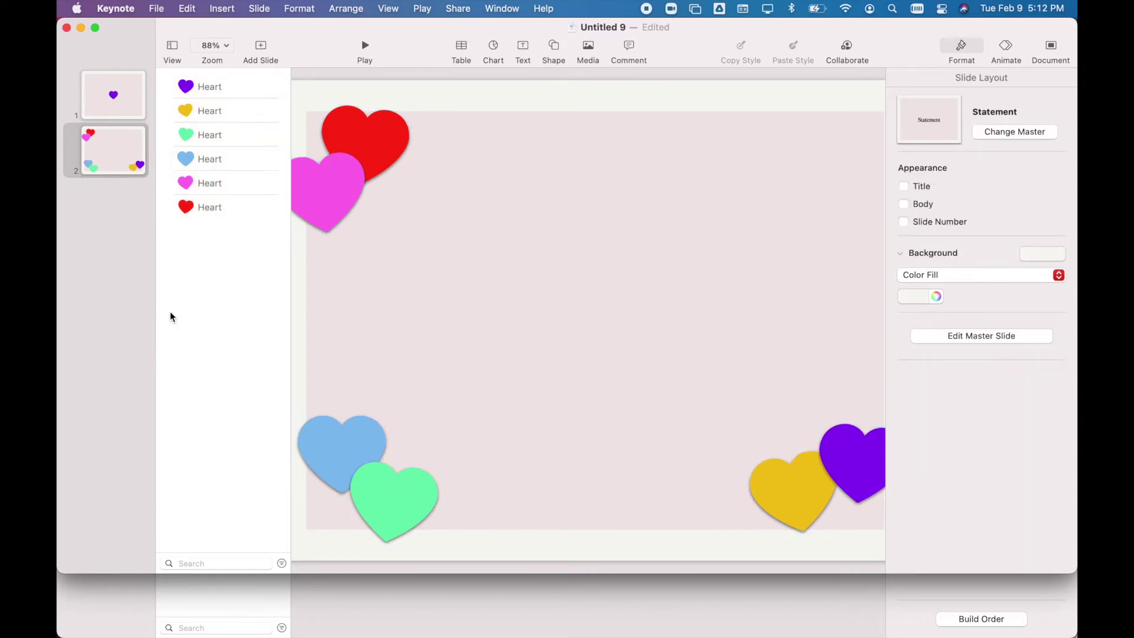
# Step: Add a Magic Move transition to slide 1
pyautogui.click(125, 116)
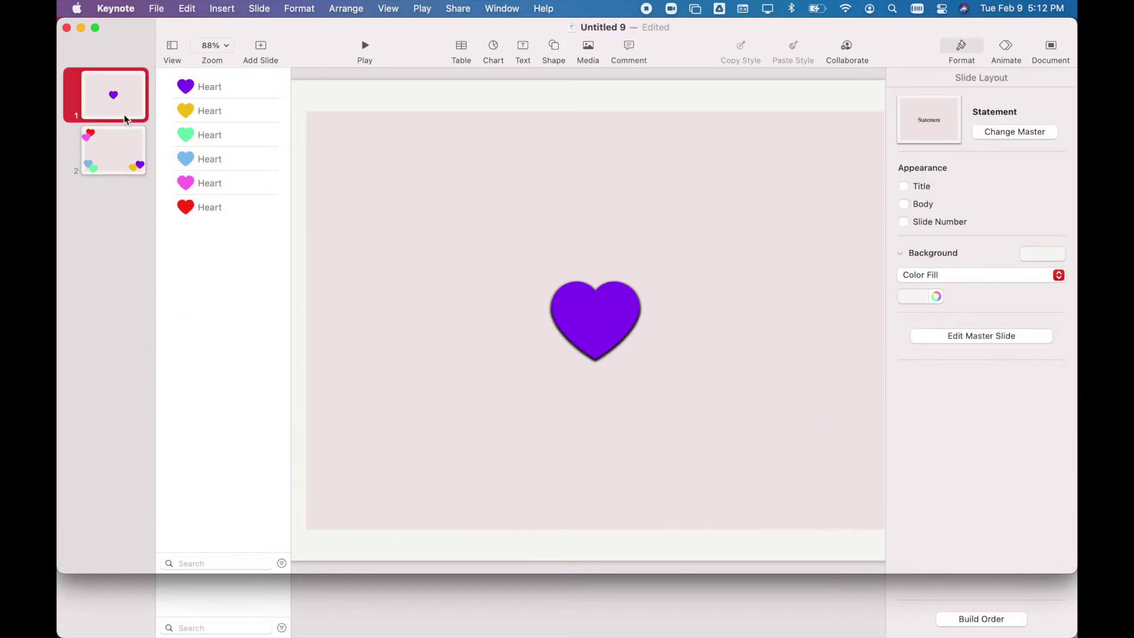
pyautogui.click(1003, 48)
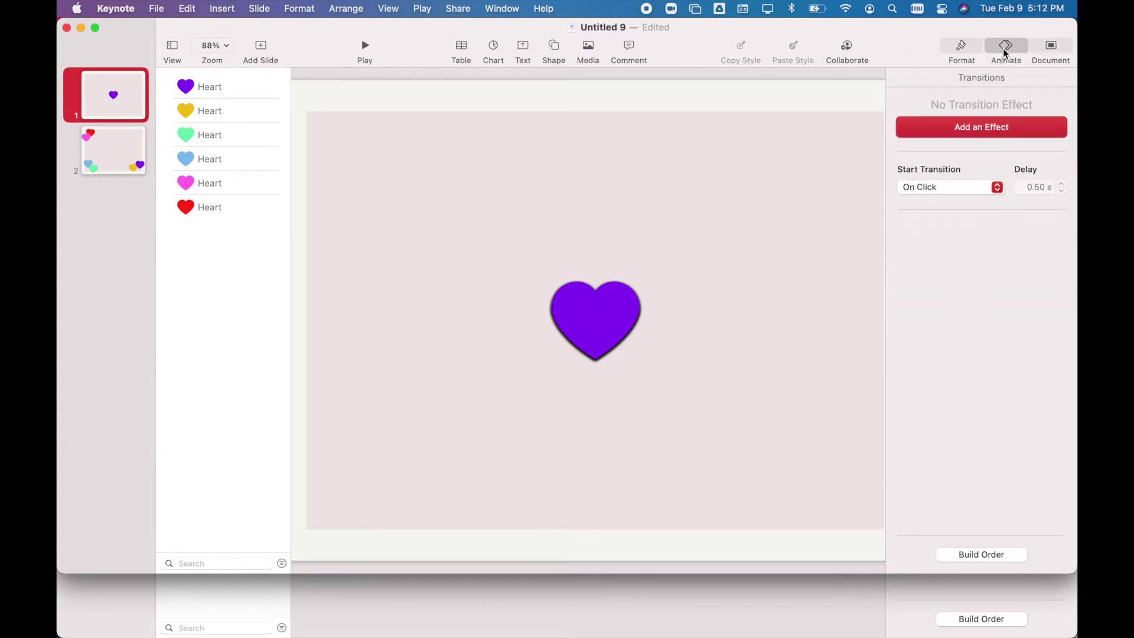
pyautogui.click(973, 129)
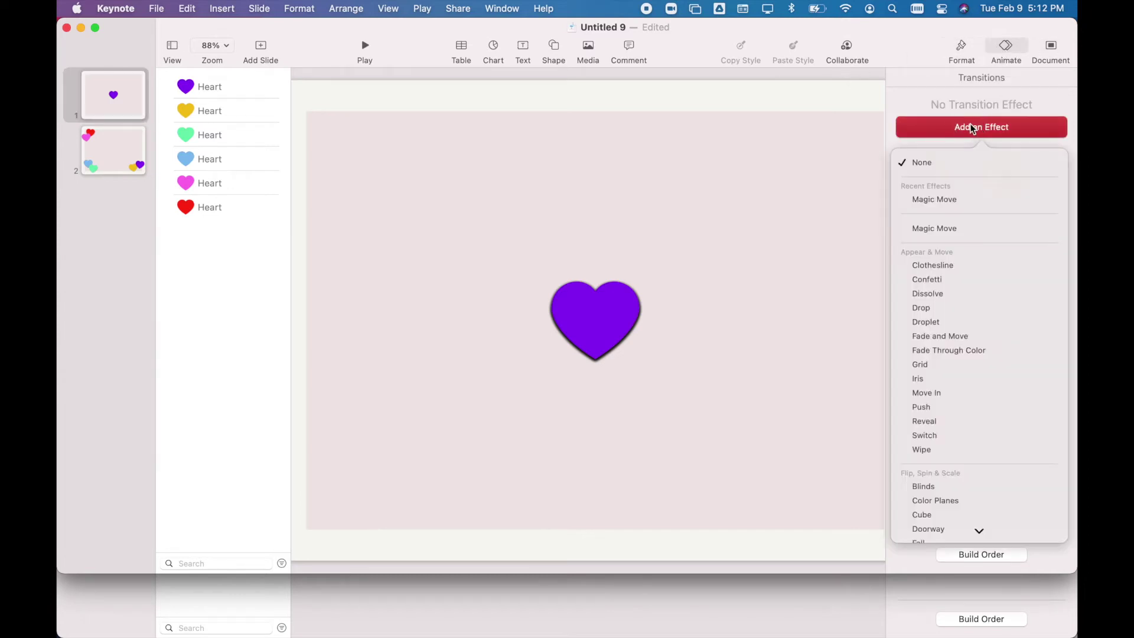
pyautogui.click(948, 201)
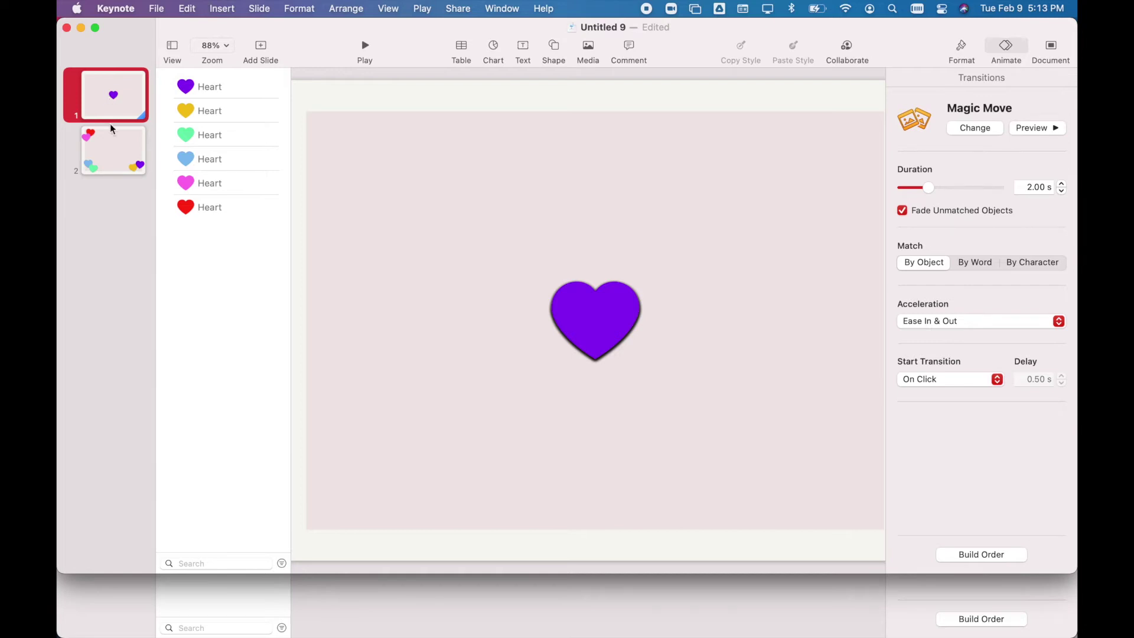
# Step: Widen the slide navigator to enlarge the thumbnails and return to slide 1
pyautogui.click(158, 135)
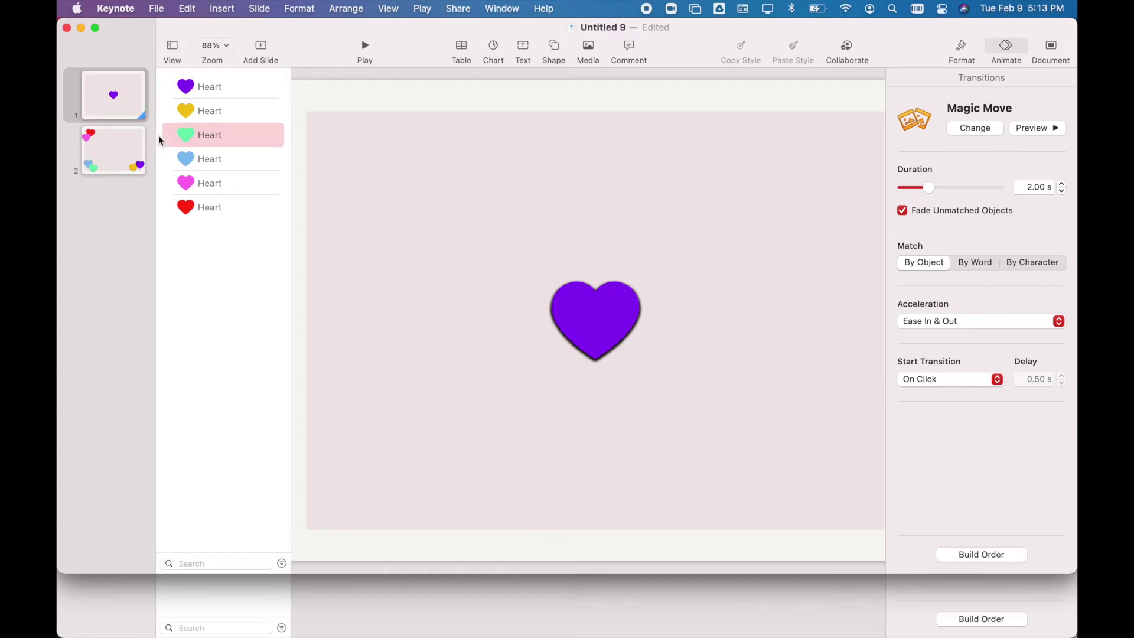
pyautogui.click(137, 120)
pyautogui.click(132, 147)
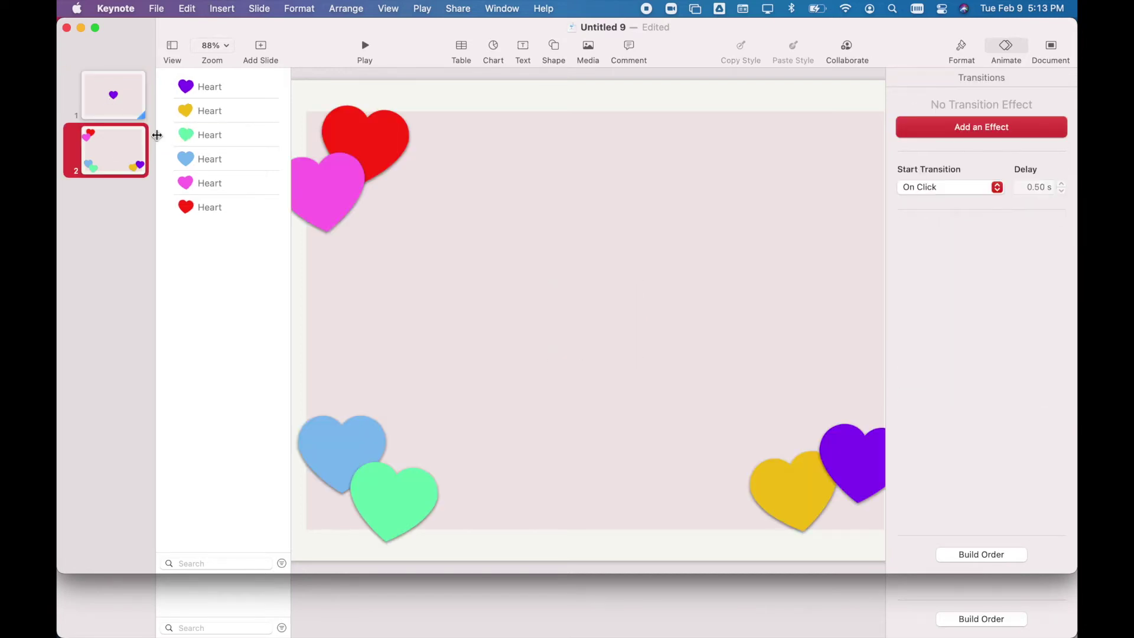
pyautogui.moveTo(157, 133); pyautogui.dragTo(195, 142)
pyautogui.click(157, 124)
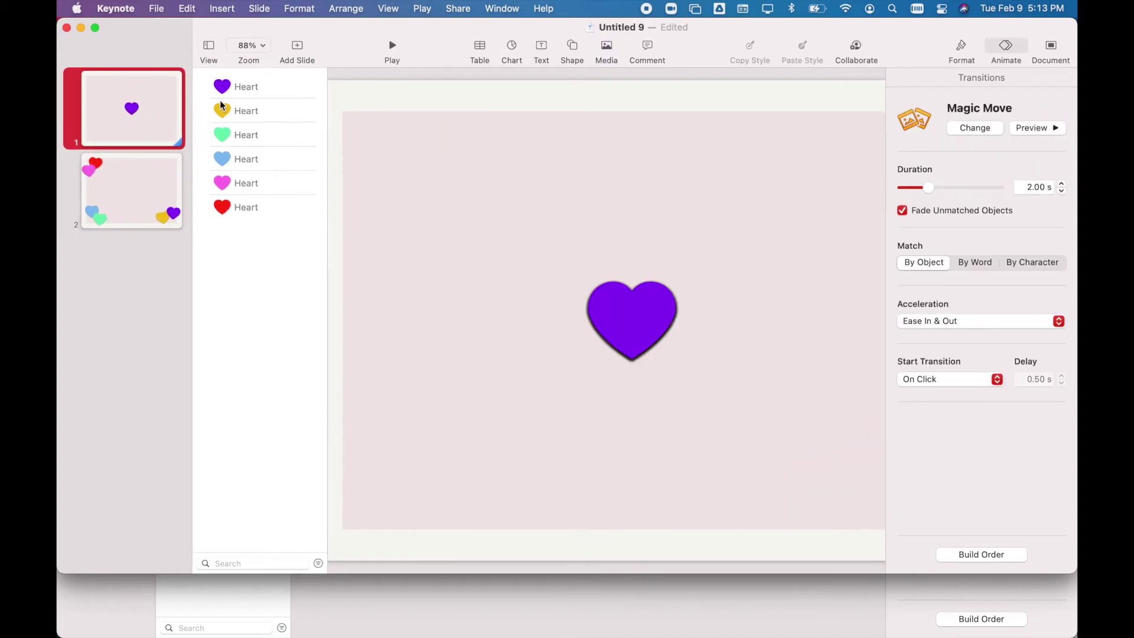
# Step: Play the slideshow from slide 1 to check the hearts' Magic Move, then exit
pyautogui.click(384, 51)
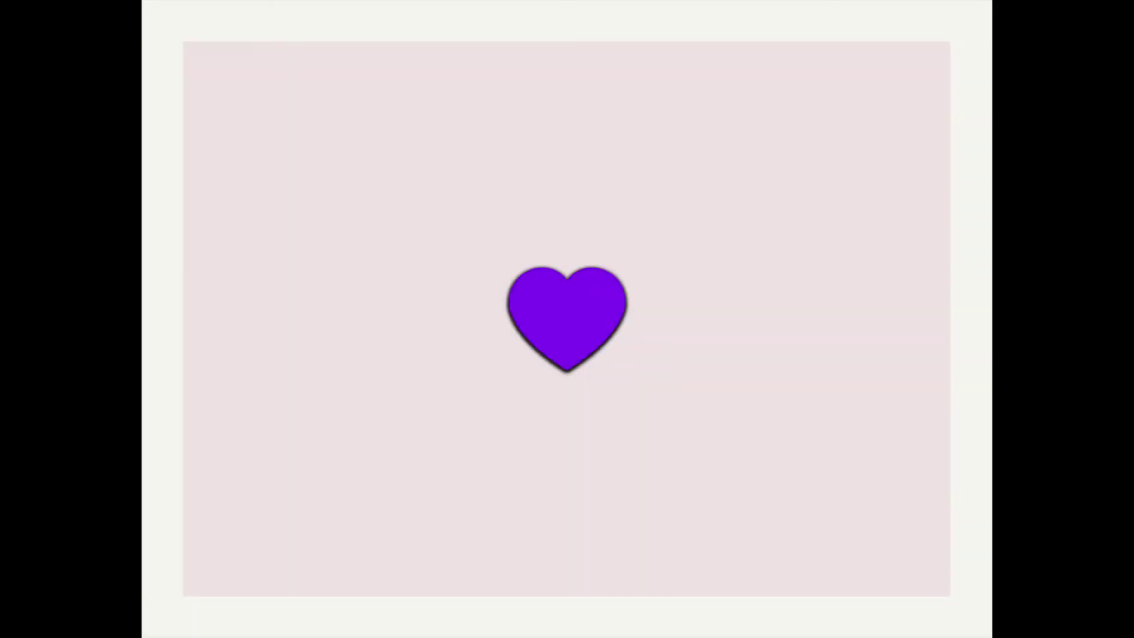
pyautogui.press('space')
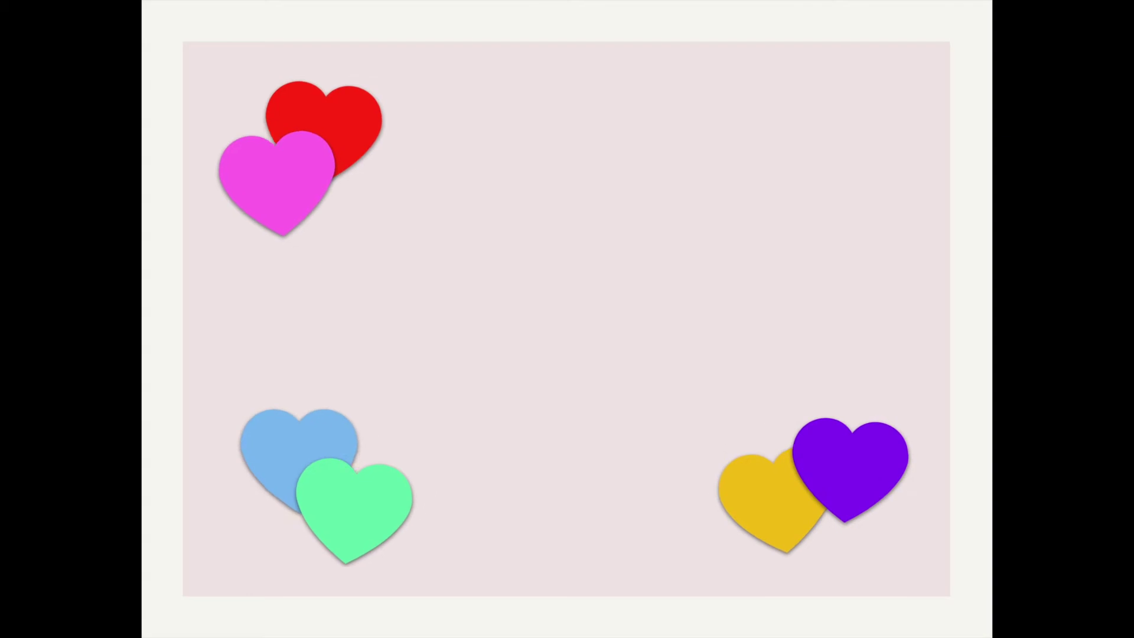
pyautogui.press('Escape')
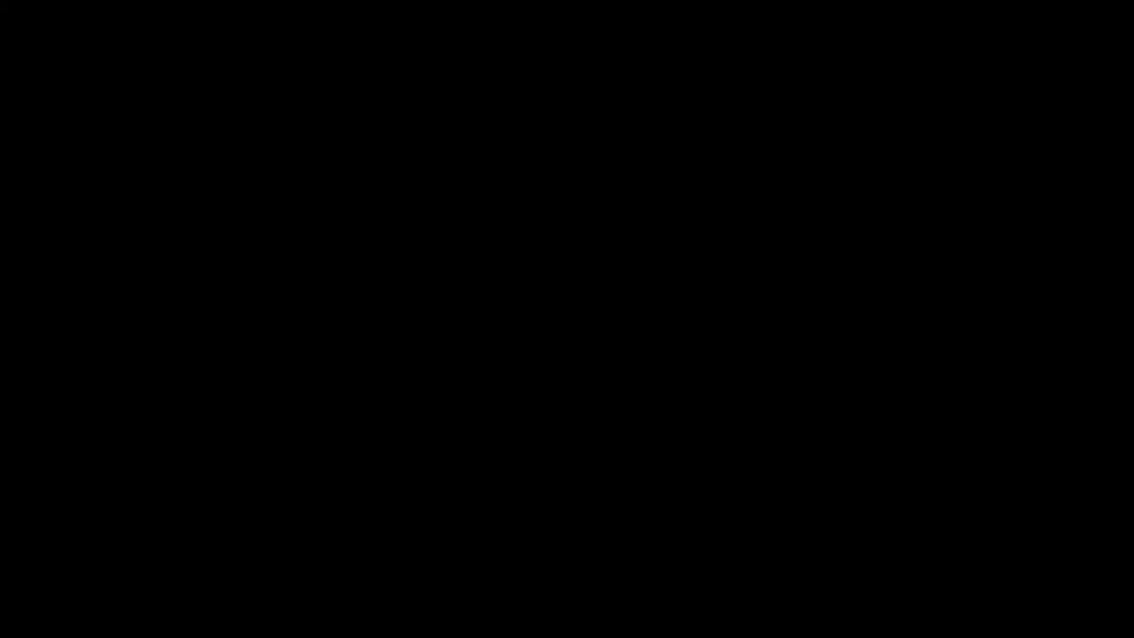
# Step: Set slide 1's Magic Move transition to start automatically with a 0 s delay
pyautogui.click(137, 126)
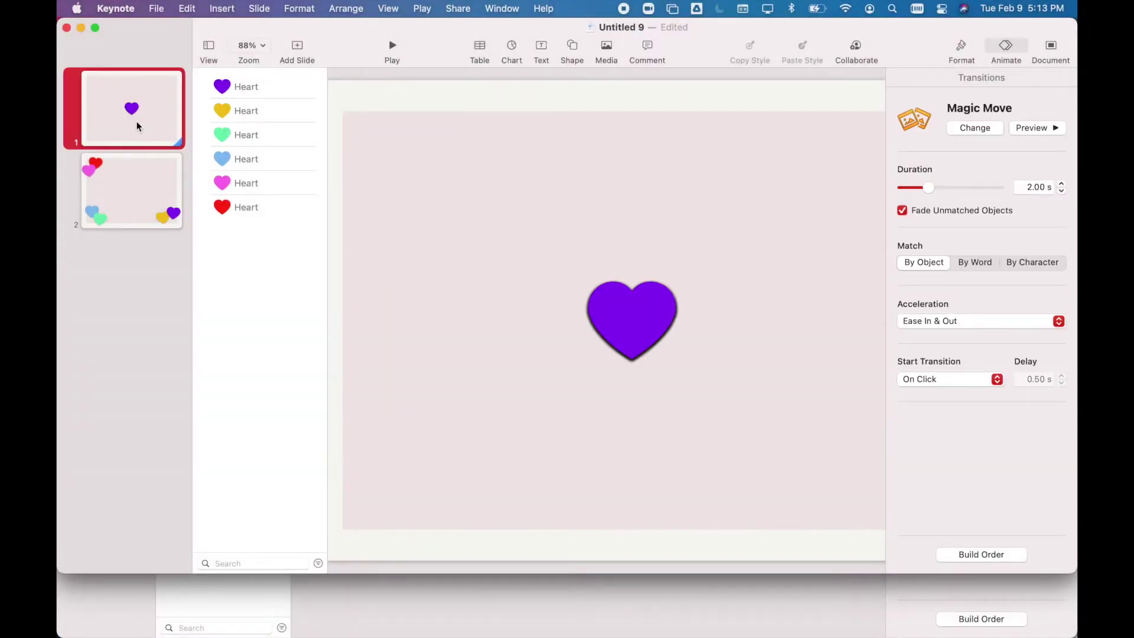
pyautogui.click(931, 378)
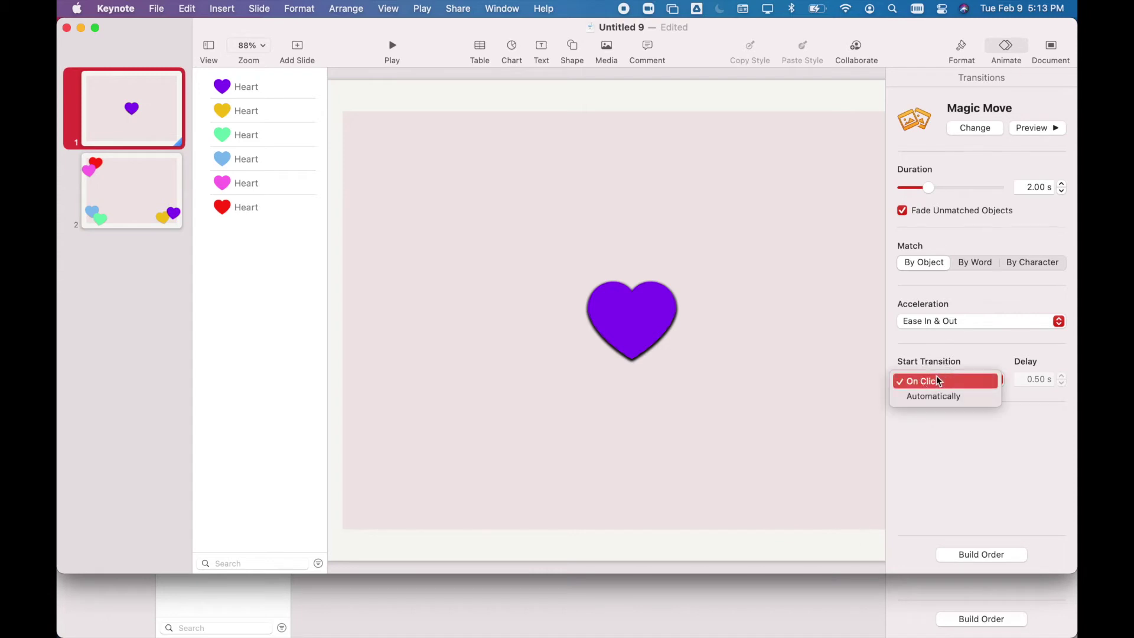
pyautogui.click(940, 398)
pyautogui.click(1034, 379)
pyautogui.write('0')
pyautogui.press('Return')
# Step: Add a Pulse action to slide 1's purple heart with the scale set to 167%
pyautogui.click(636, 308)
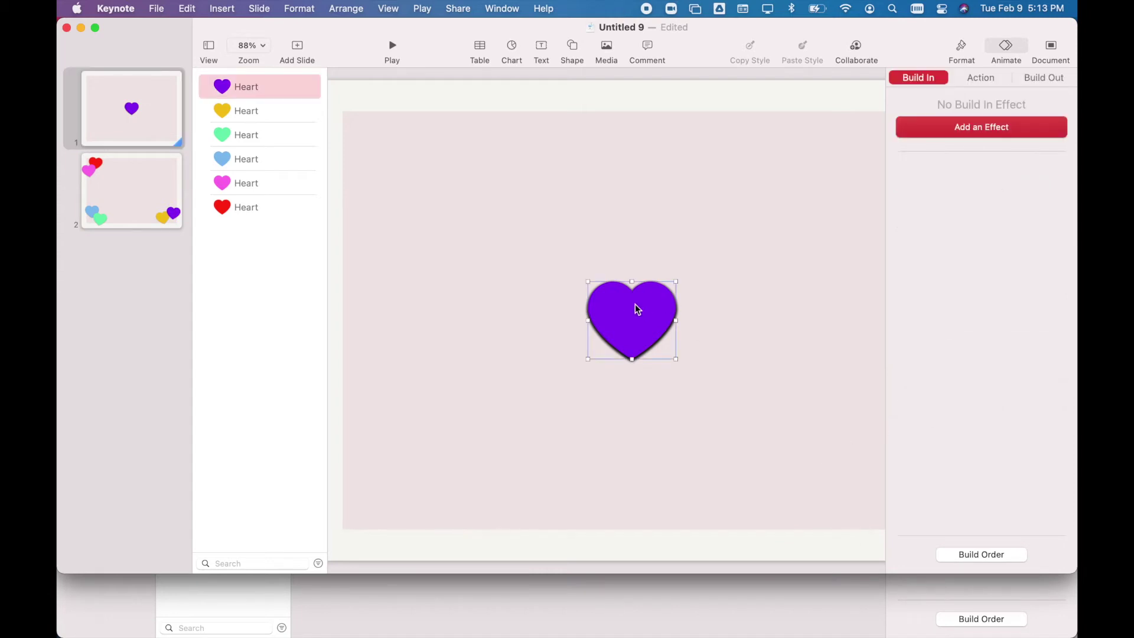
pyautogui.click(978, 79)
pyautogui.click(958, 129)
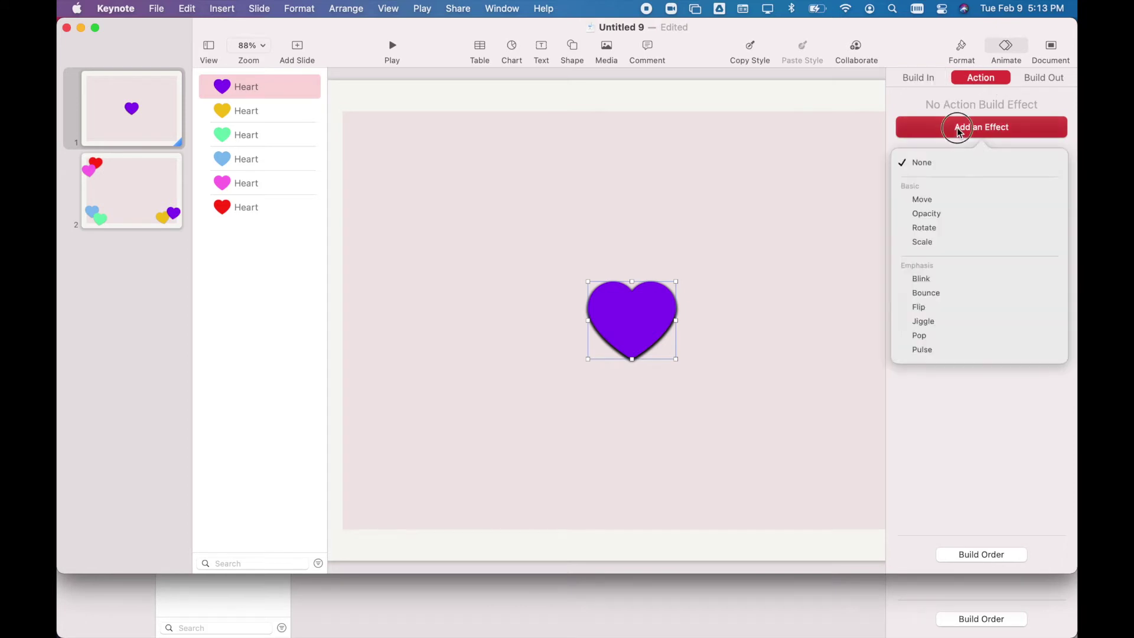
pyautogui.click(924, 350)
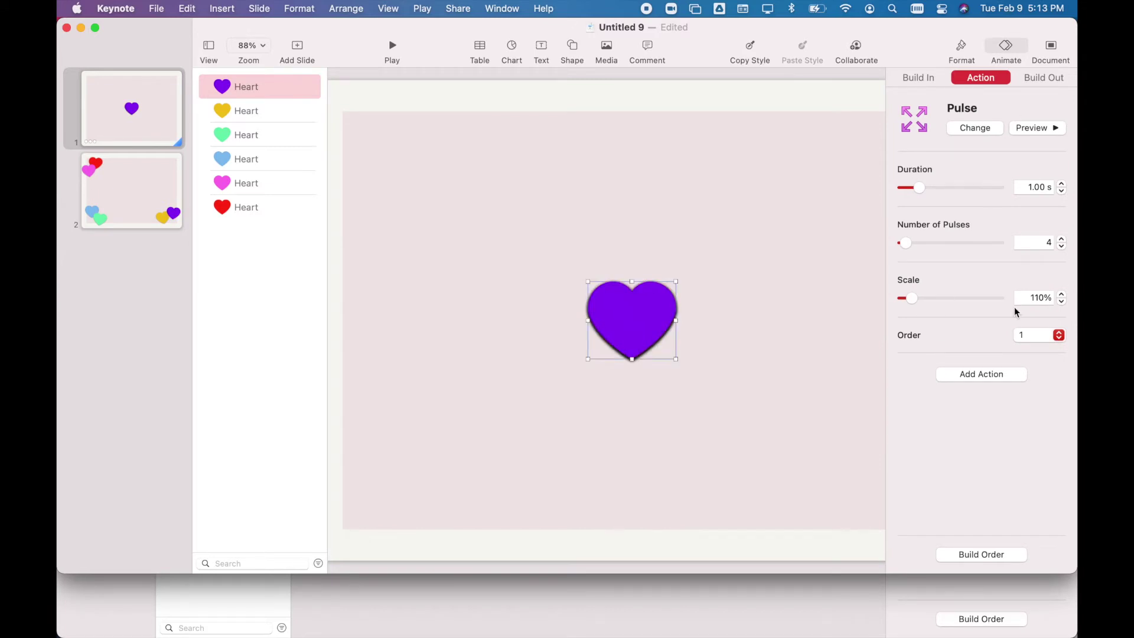
pyautogui.moveTo(912, 297); pyautogui.dragTo(926, 297)
pyautogui.moveTo(927, 298); pyautogui.dragTo(968, 298)
# Step: Set the purple heart's Pulse to start After Transition and play the slideshow to check it
pyautogui.click(964, 561)
pyautogui.click(630, 470)
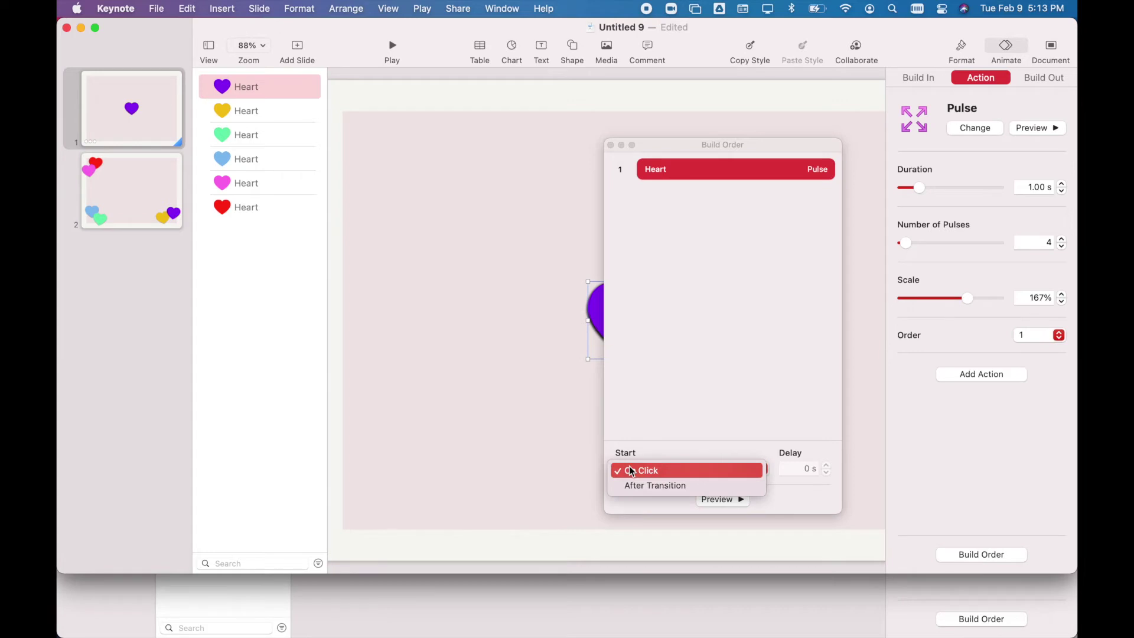
pyautogui.click(630, 485)
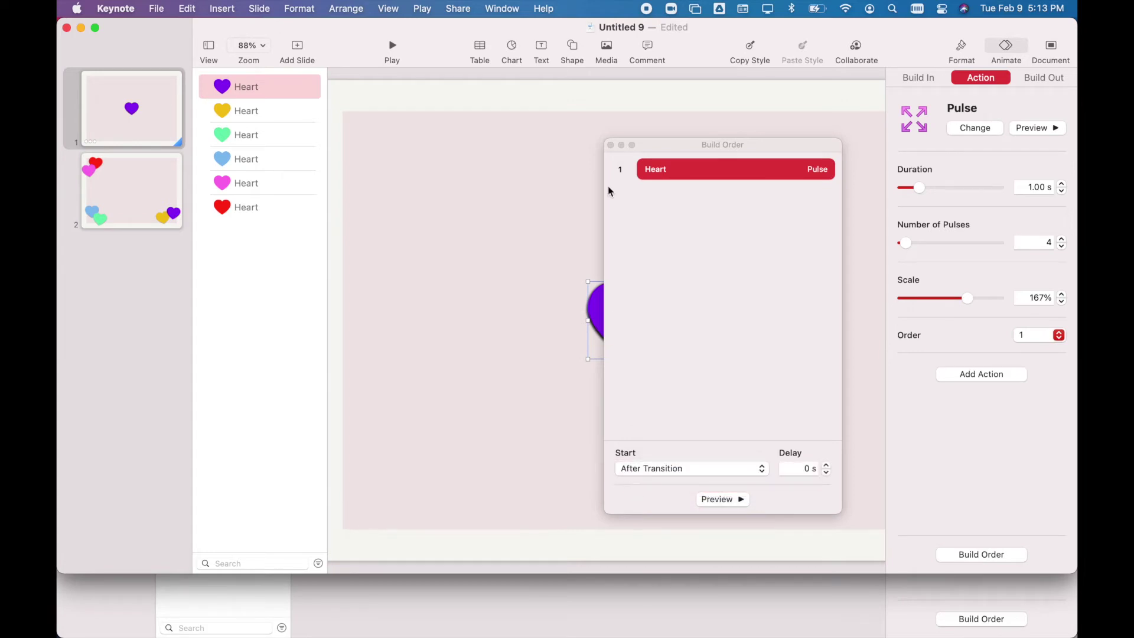
pyautogui.click(611, 146)
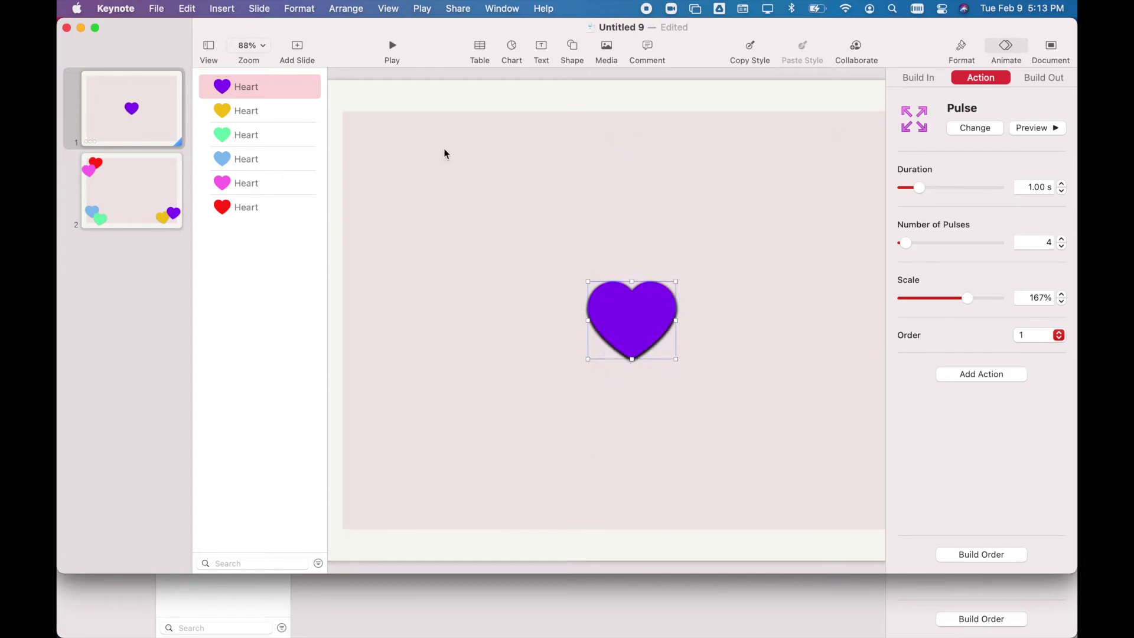
pyautogui.click(391, 46)
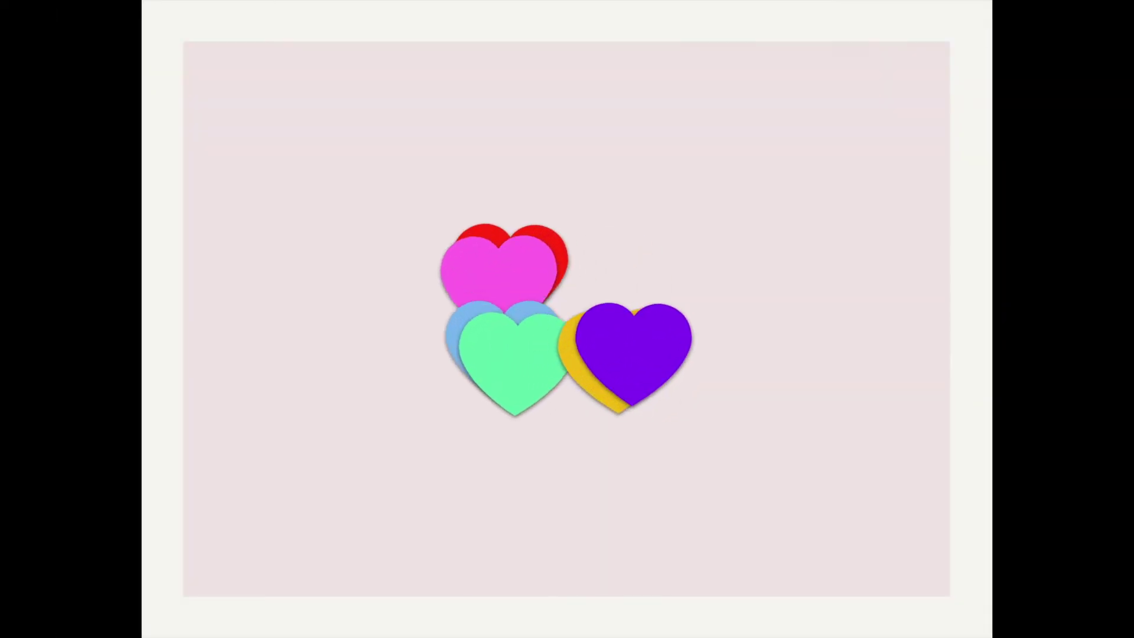
pyautogui.press('Escape')
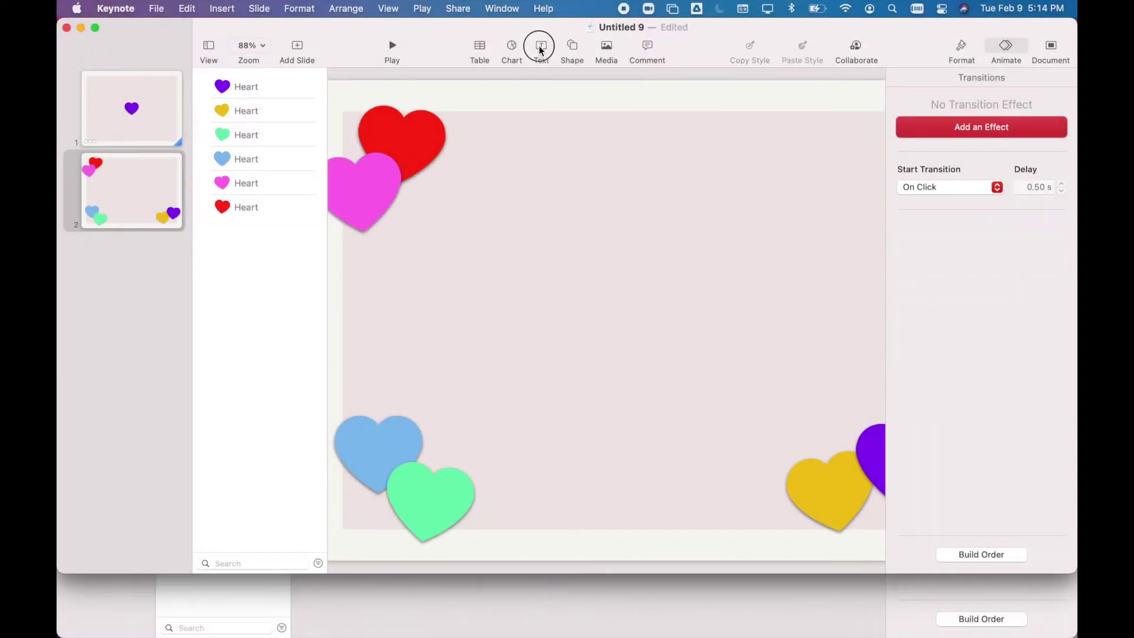
# Step: Add a text box reading "Happy Valentine's Day!" to slide 2
pyautogui.click(541, 48)
pyautogui.doubleClick(614, 323)
pyautogui.write("Happy Valentine's Day!")
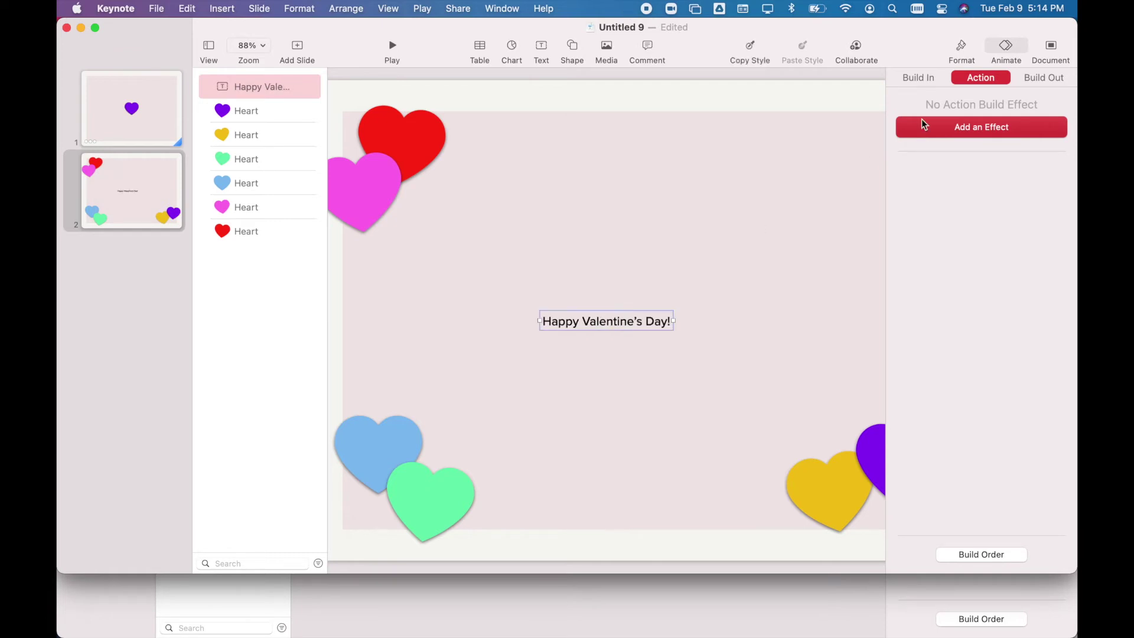
# Step: Set the greeting text to the Love font at 100 pt
pyautogui.click(963, 49)
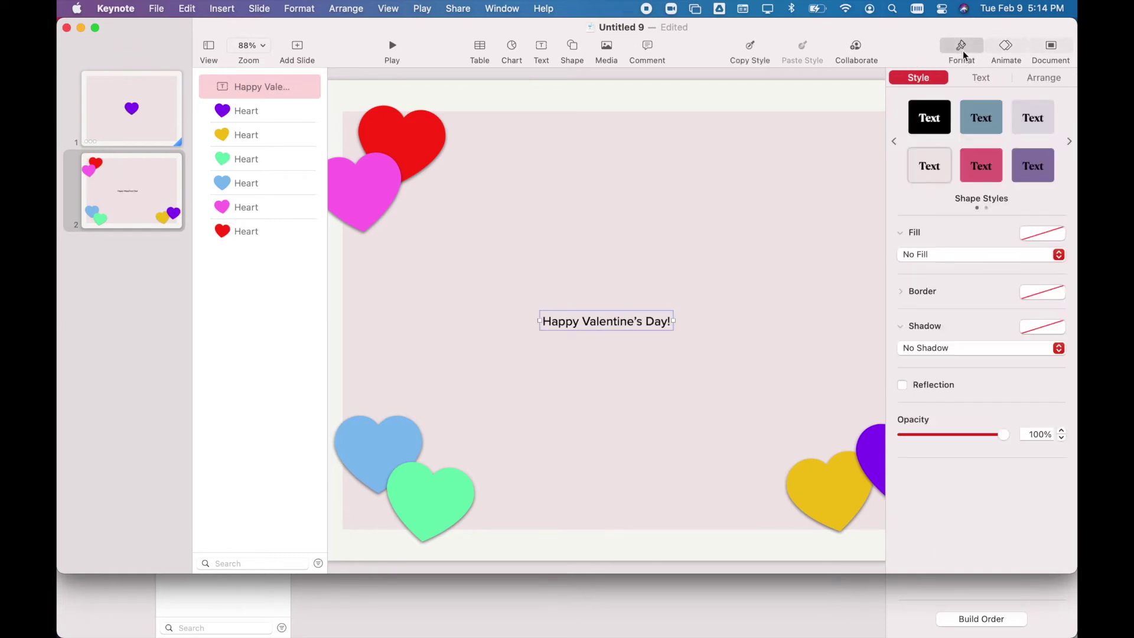
pyautogui.click(985, 78)
pyautogui.click(1020, 212)
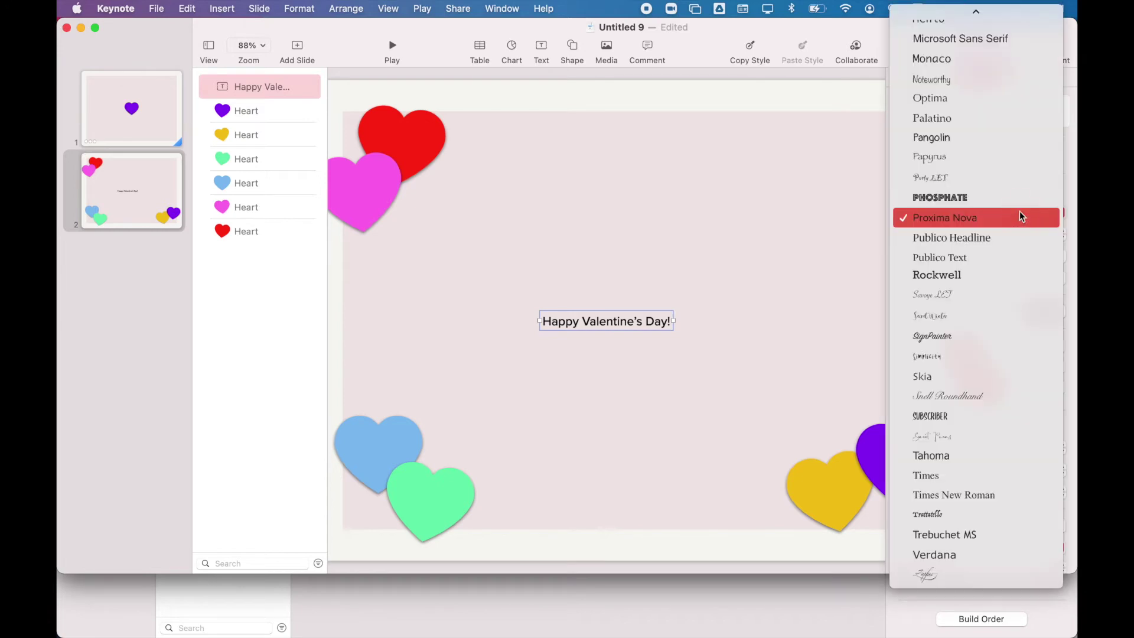
pyautogui.click(990, 376)
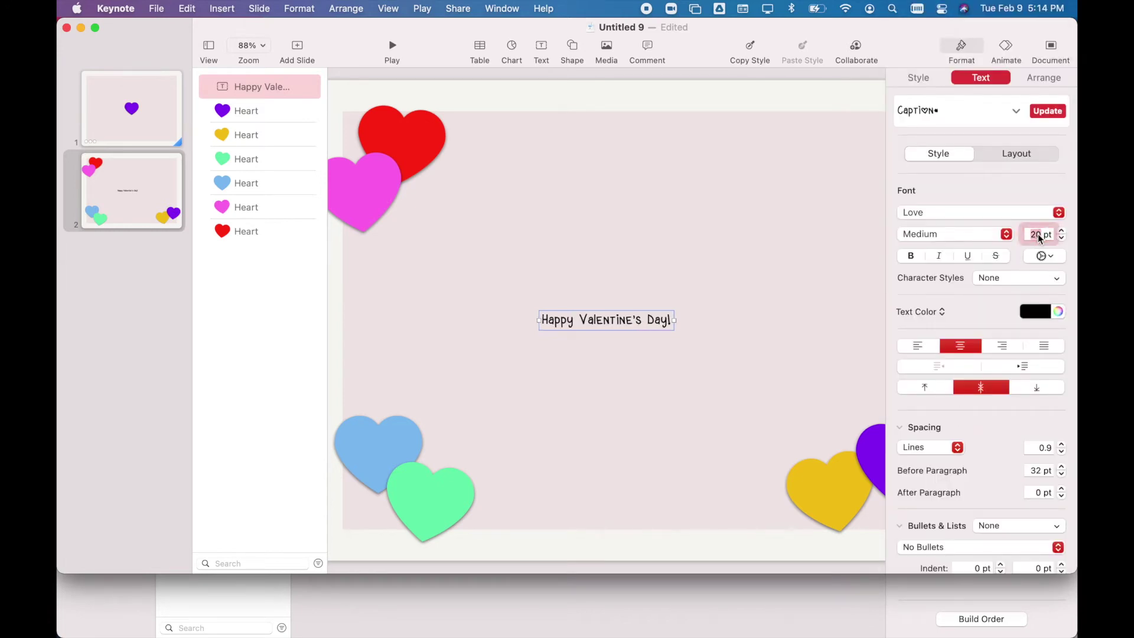
pyautogui.write('100')
pyautogui.press('Return')
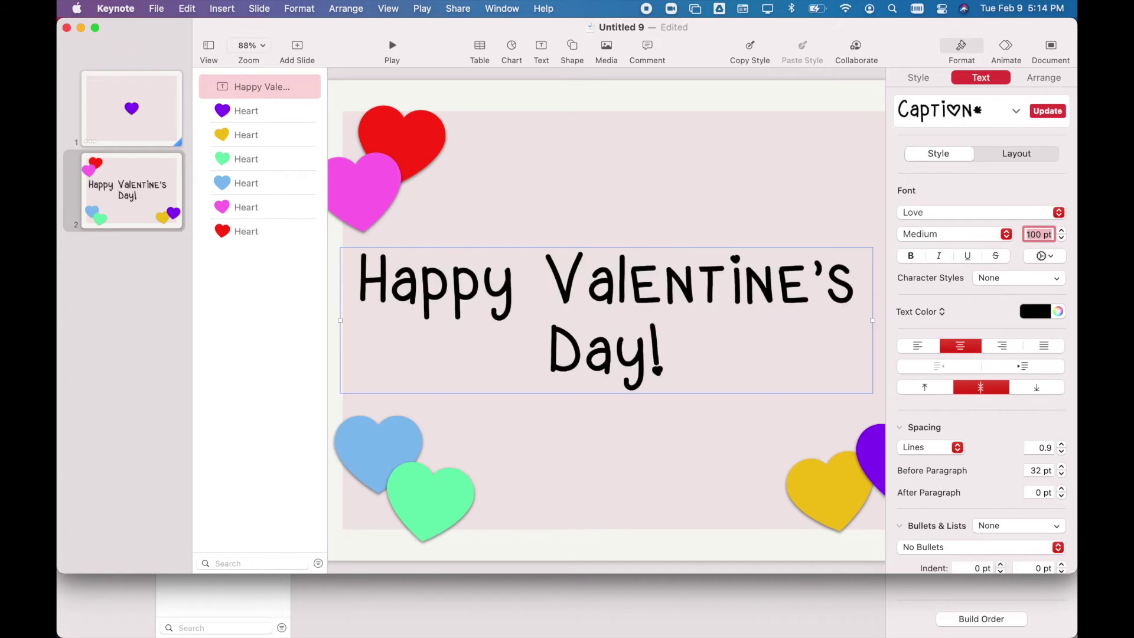
# Step: Reduce the greeting's font size to 82 pt so it fits one line and centre it on the slide
pyautogui.click(1062, 238)
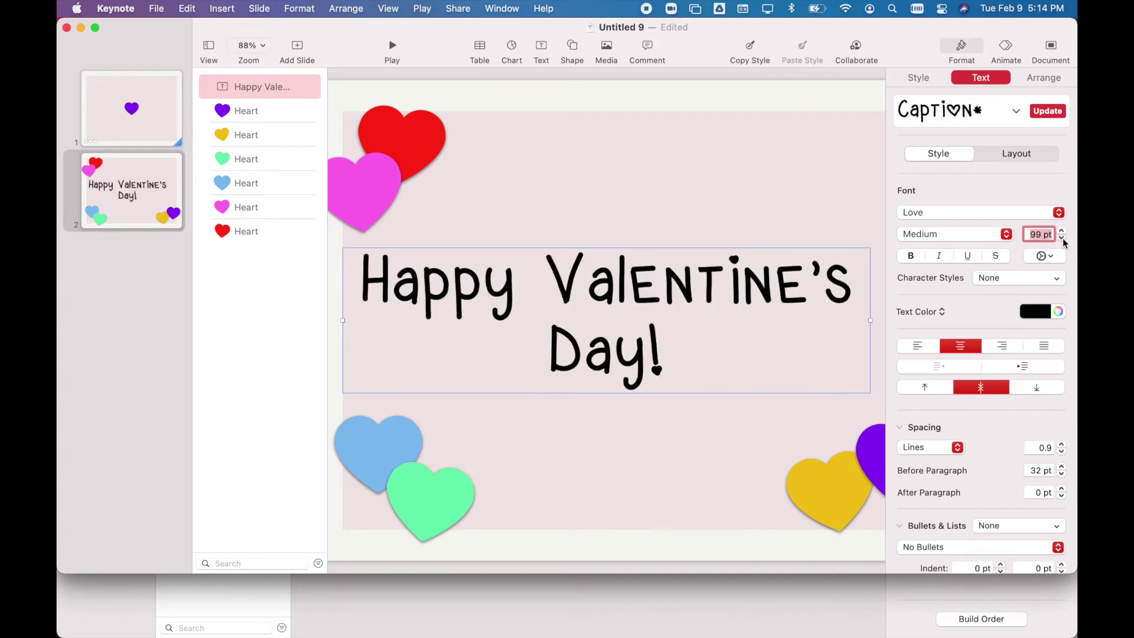
pyautogui.click(1063, 238)
pyautogui.click(1062, 238)
pyautogui.click(1062, 238)
pyautogui.click(1062, 238)
pyautogui.click(1062, 238)
pyautogui.click(1062, 238)
pyautogui.click(1062, 238)
pyautogui.scroll(-3, 632, 311)
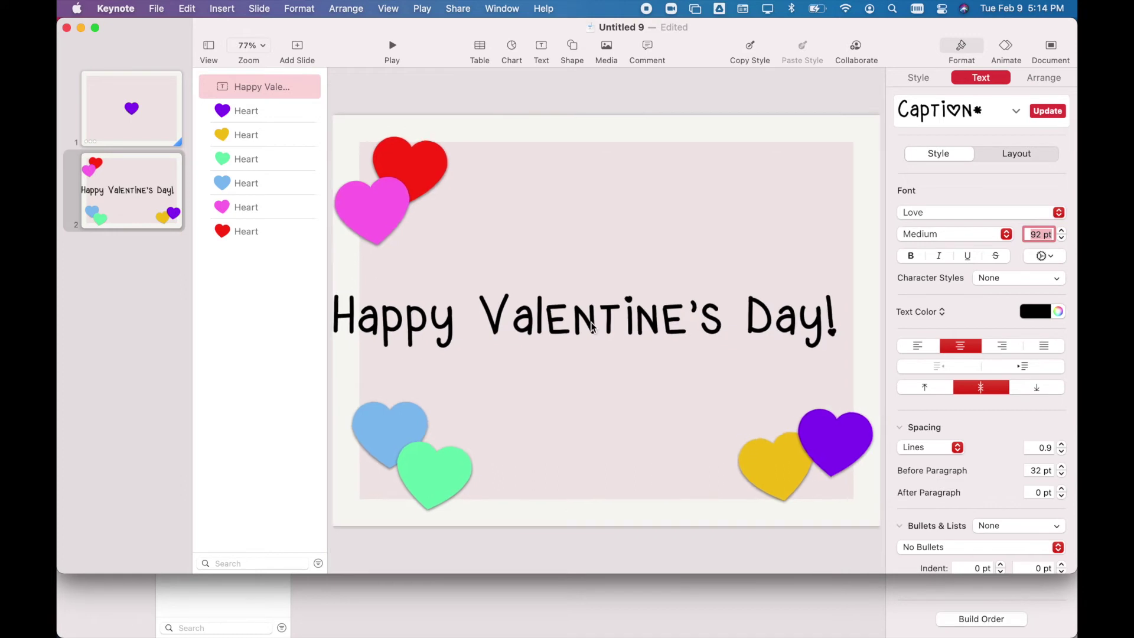
pyautogui.click(1062, 238)
pyautogui.click(1062, 238)
pyautogui.click(1062, 238)
pyautogui.click(1062, 238)
pyautogui.click(1062, 238)
pyautogui.click(1062, 238)
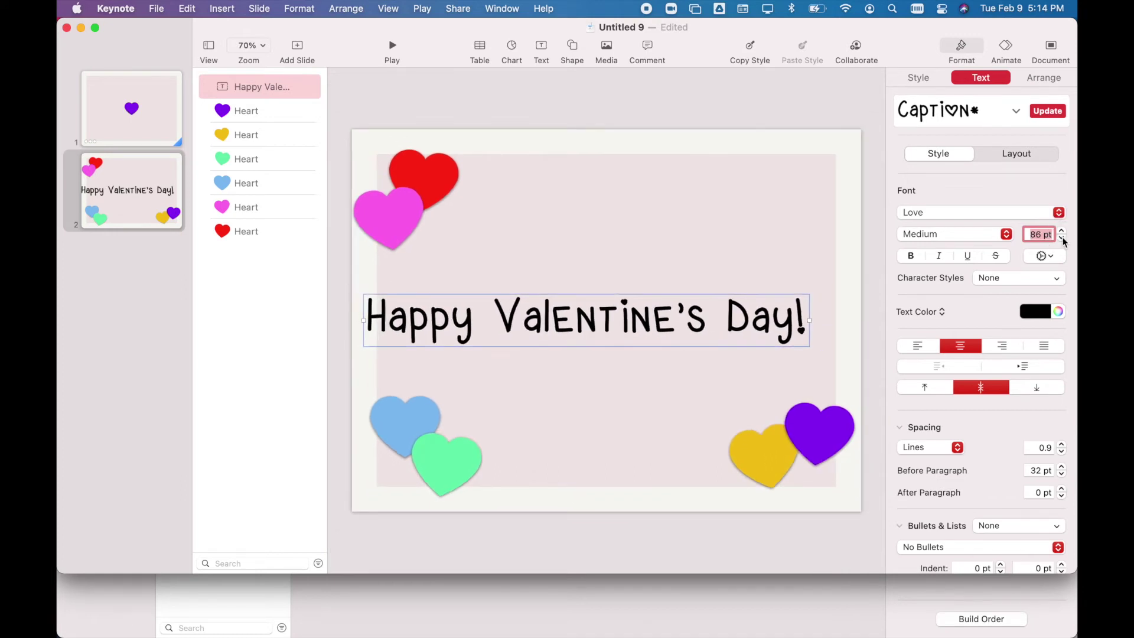
pyautogui.click(1063, 238)
pyautogui.click(1062, 239)
pyautogui.click(1062, 238)
pyautogui.click(1062, 238)
pyautogui.moveTo(610, 326); pyautogui.dragTo(628, 325)
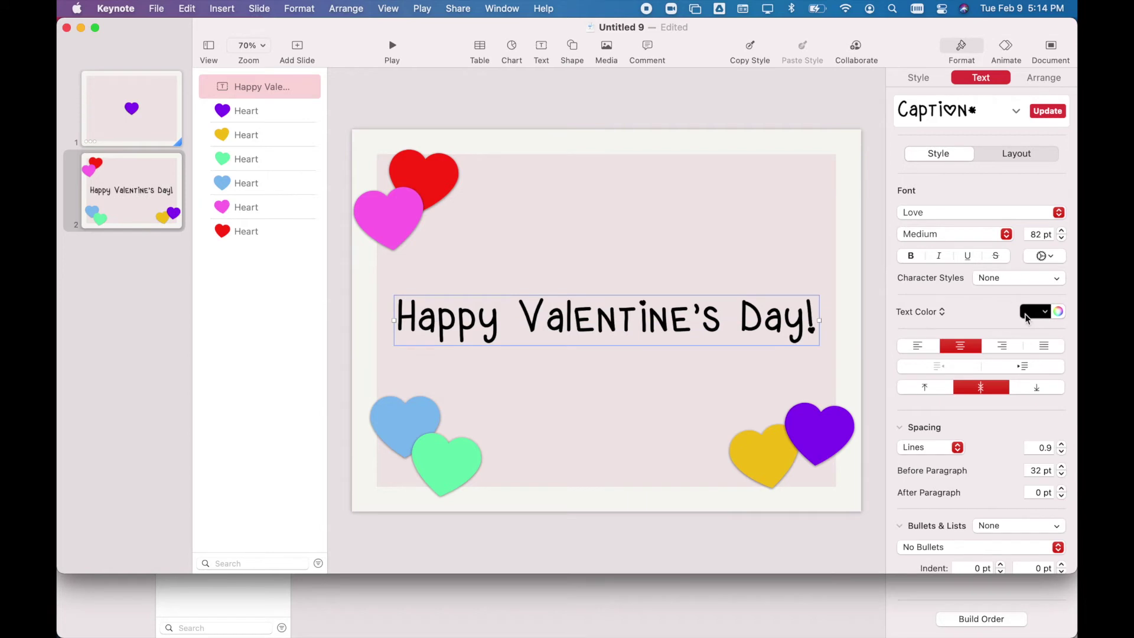
# Step: Open the greeting's text colour picker, try Gradient Fill and return the fill type to plain Text Color
pyautogui.click(1059, 312)
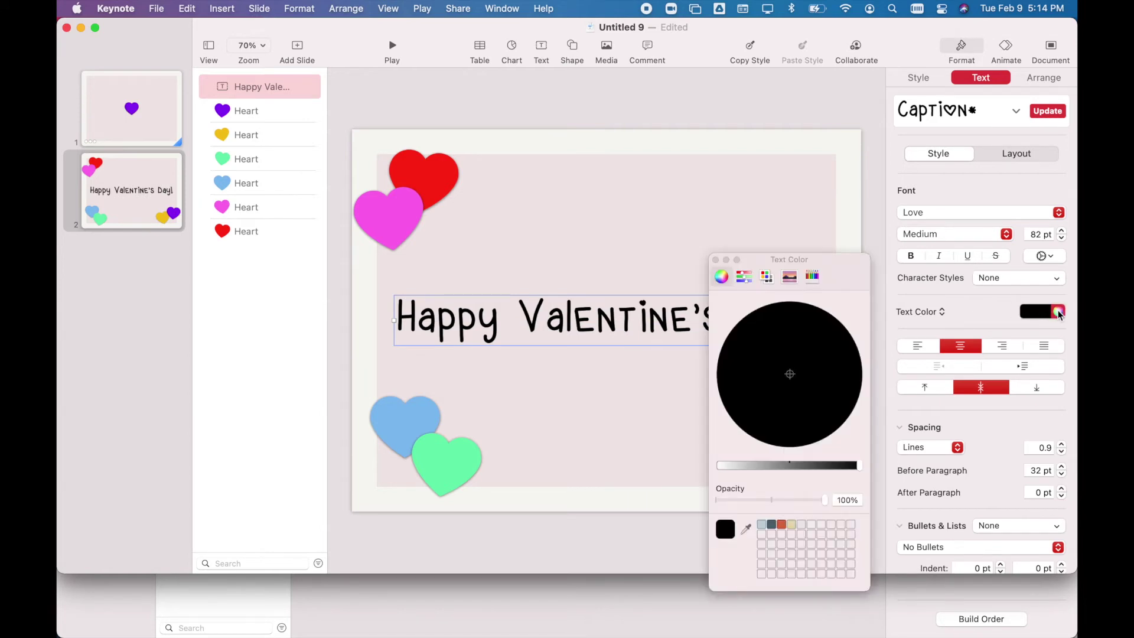
pyautogui.click(941, 313)
pyautogui.click(937, 330)
pyautogui.click(929, 317)
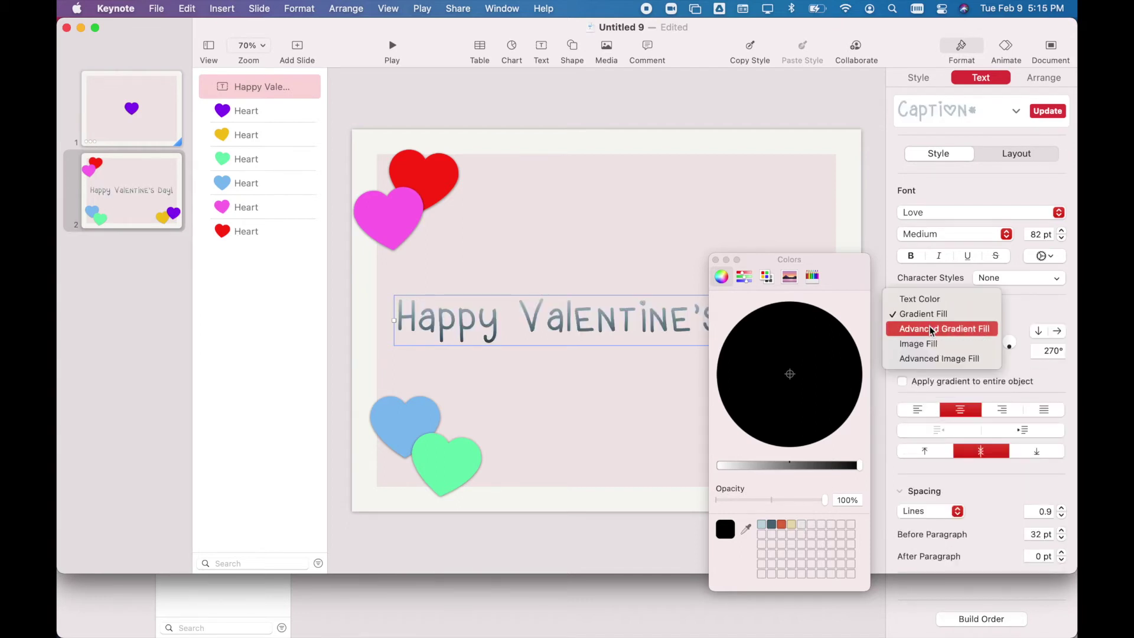
pyautogui.click(937, 300)
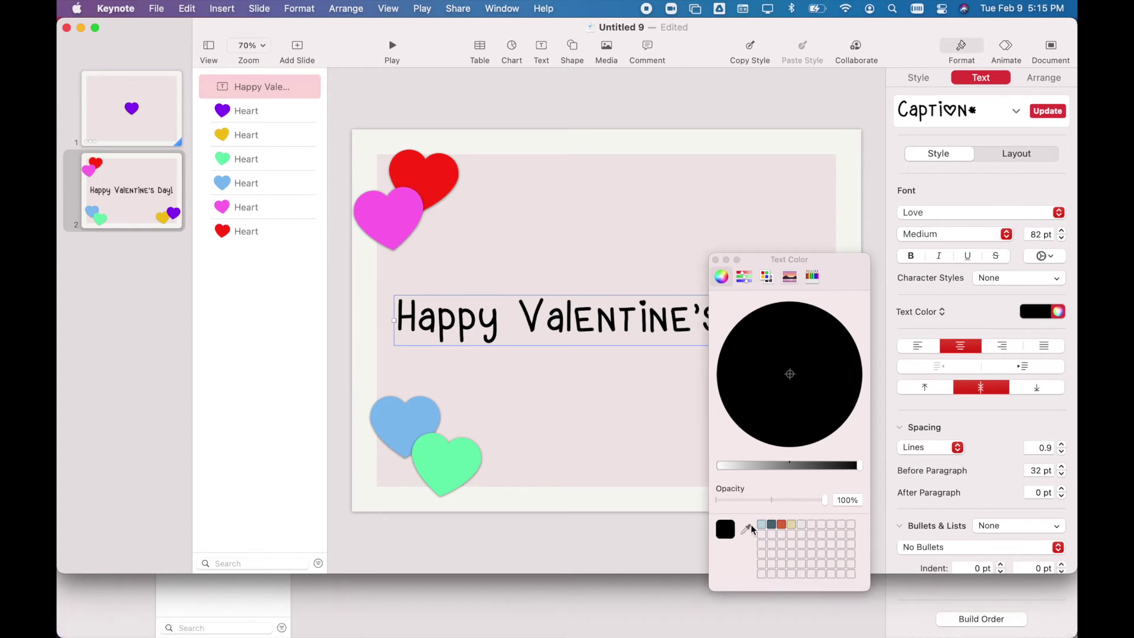
# Step: Recolour the "Happy Valentine's Day!" text by sampling the pink heart's colour
pyautogui.click(746, 528)
pyautogui.click(388, 220)
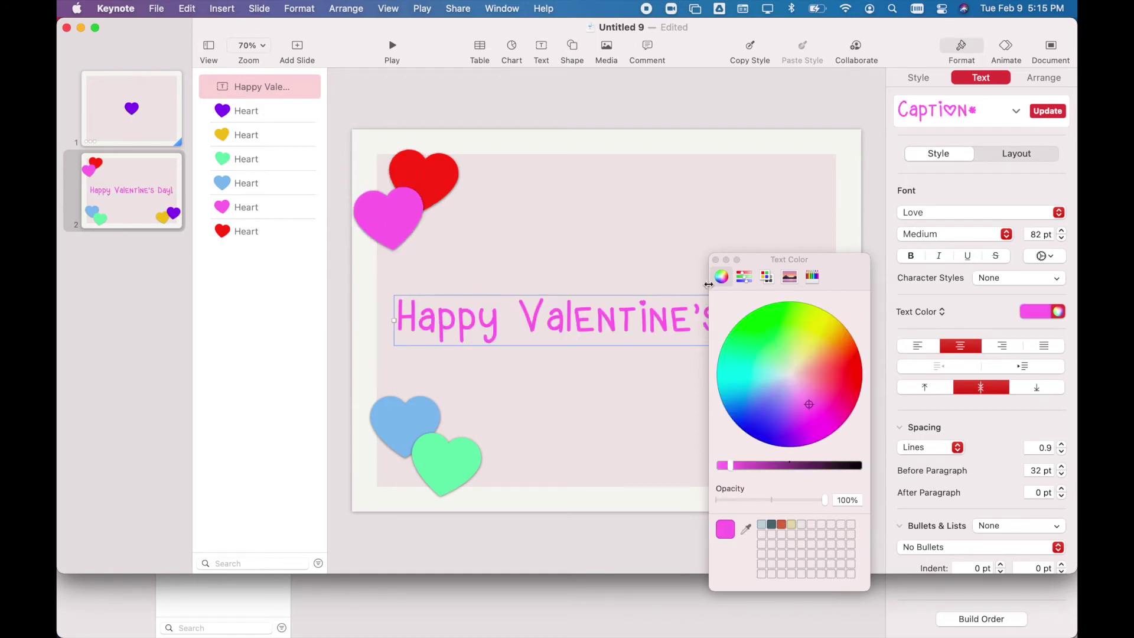
pyautogui.click(715, 259)
pyautogui.click(666, 380)
pyautogui.click(673, 324)
pyautogui.click(674, 348)
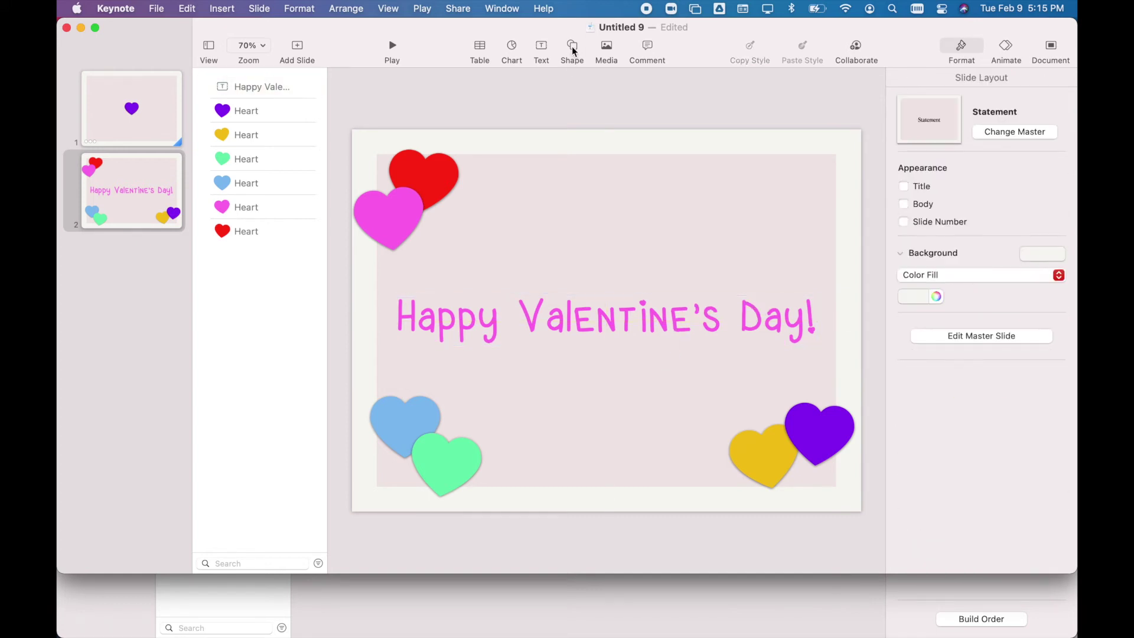
# Step: Add a text box reading "Be" and place it over the pink heart
pyautogui.click(572, 46)
pyautogui.click(541, 46)
pyautogui.click(541, 47)
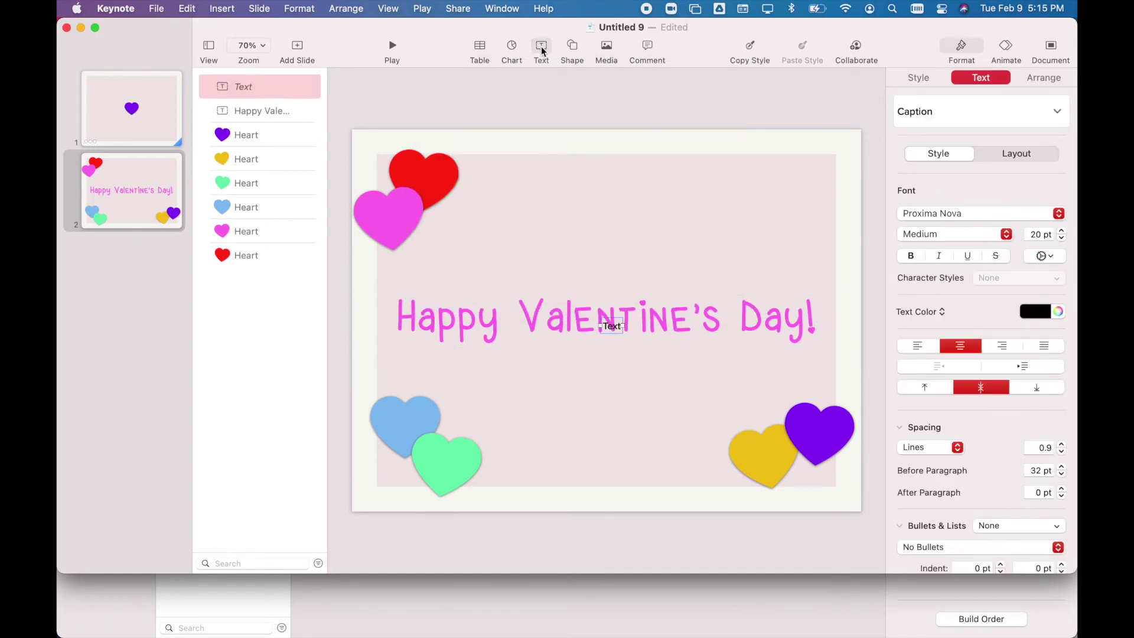
pyautogui.moveTo(612, 327); pyautogui.dragTo(515, 235)
pyautogui.doubleClick(515, 235)
pyautogui.write('Be')
pyautogui.click(515, 237)
pyautogui.moveTo(515, 232); pyautogui.dragTo(390, 216)
# Step: Set the "Be" label to the Colendra font at 28 pt and recentre it on the pink heart
pyautogui.click(1063, 231)
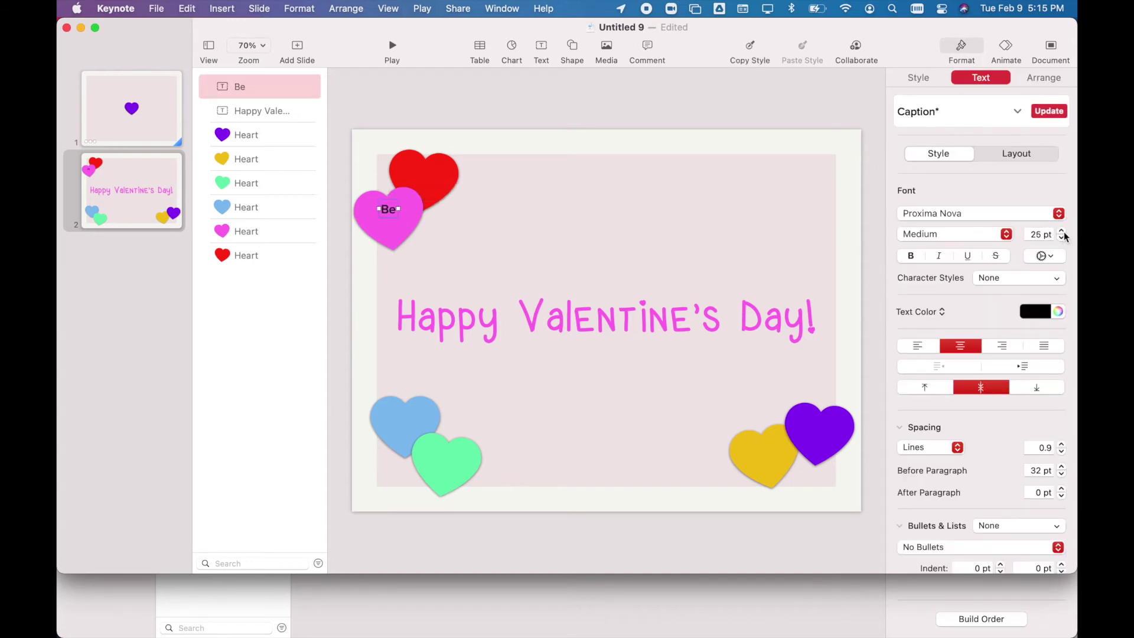
pyautogui.click(502, 227)
pyautogui.moveTo(390, 211); pyautogui.dragTo(390, 221)
pyautogui.click(930, 216)
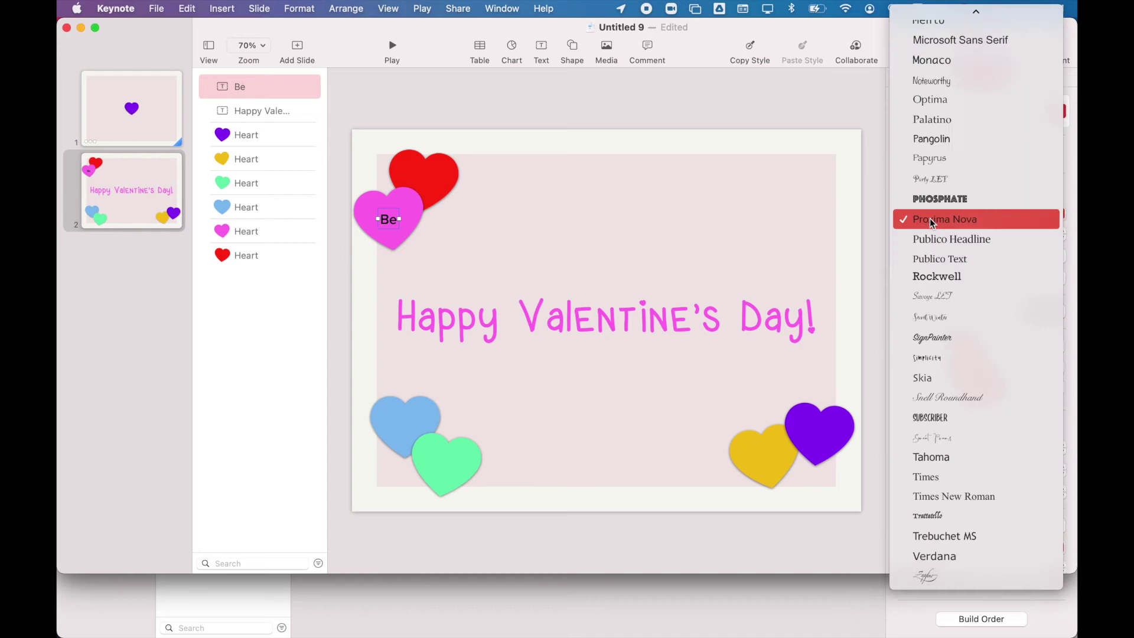
pyautogui.scroll(10, 929, 218)
pyautogui.click(940, 38)
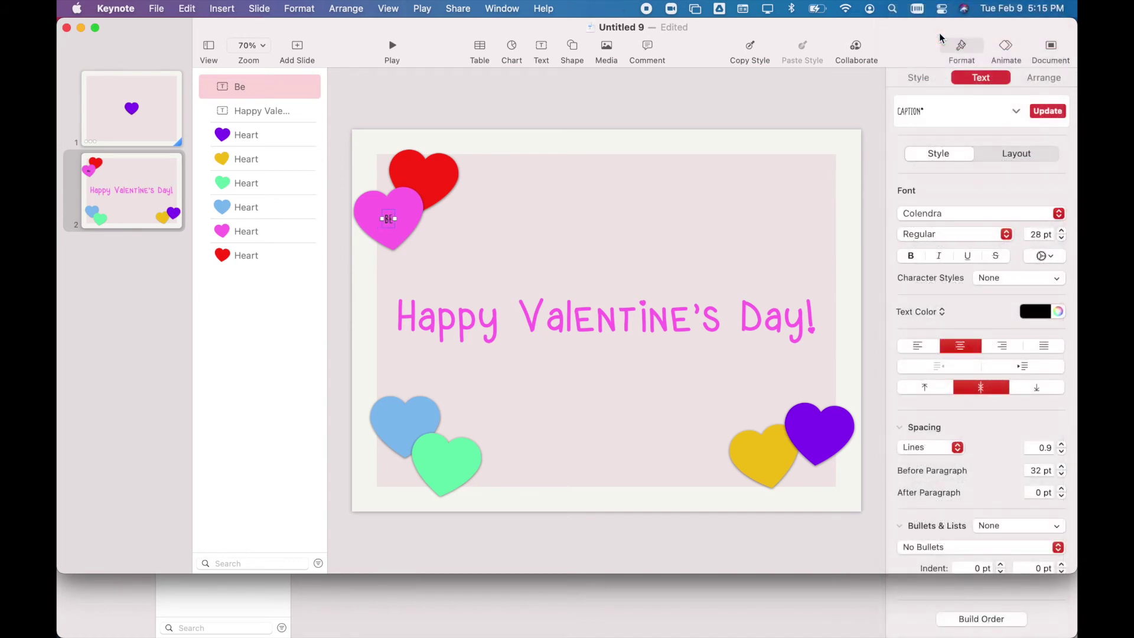
# Step: Increase the "Be" label's font size to 53 pt
pyautogui.click(1060, 231)
pyautogui.click(1060, 231)
pyautogui.click(1060, 231)
pyautogui.click(1060, 231)
pyautogui.click(1060, 231)
pyautogui.click(1060, 231)
pyautogui.click(1060, 230)
pyautogui.click(1061, 231)
pyautogui.click(1061, 231)
pyautogui.click(1060, 231)
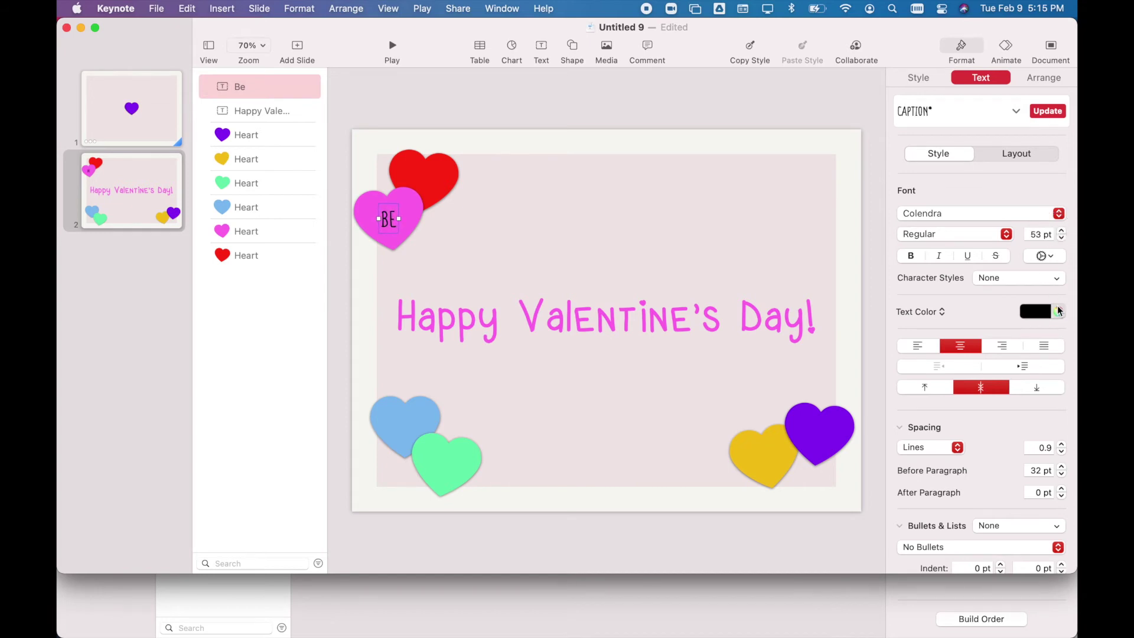
# Step: Set the "Be" label's text colour to white
pyautogui.click(1042, 312)
pyautogui.click(913, 404)
pyautogui.click(602, 200)
# Step: Duplicate the "Be" label onto the red heart and change its text to "Mine"
pyautogui.click(385, 220)
pyautogui.press('super+d')
pyautogui.moveTo(392, 233); pyautogui.dragTo(428, 185)
pyautogui.doubleClick(427, 185)
pyautogui.write('Mine')
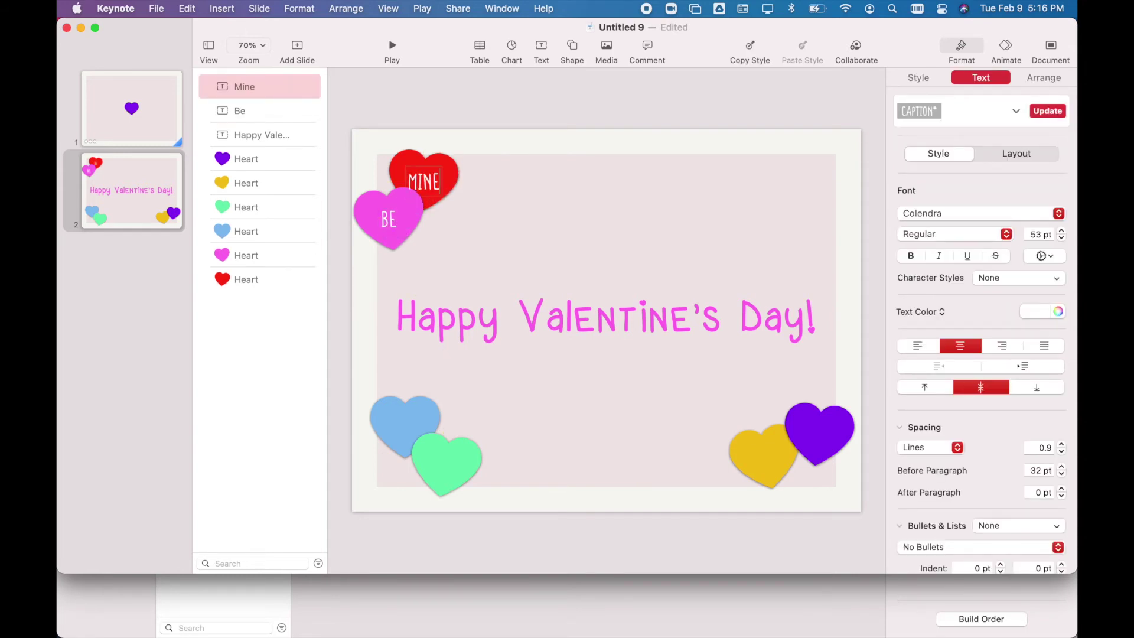
pyautogui.click(506, 232)
pyautogui.click(430, 183)
pyautogui.click(549, 271)
# Step: Copy the label onto the blue and green hearts, reading "I'm" and "Yours"
pyautogui.moveTo(389, 224); pyautogui.dragTo(407, 426)
pyautogui.doubleClick(407, 422)
pyautogui.write("I'm")
pyautogui.click(475, 412)
pyautogui.moveTo(404, 422); pyautogui.dragTo(450, 460)
pyautogui.doubleClick(451, 458)
pyautogui.write('Yours')
pyautogui.click(478, 413)
# Step: Copy the label onto the yellow and purple hearts, reading "For-" and "EVer"
pyautogui.click(440, 471)
pyautogui.moveTo(440, 471); pyautogui.dragTo(821, 435)
pyautogui.doubleClick(762, 458)
pyautogui.write('For-')
pyautogui.click(793, 520)
pyautogui.doubleClick(822, 437)
pyautogui.write('EVer')
pyautogui.click(834, 518)
pyautogui.click(793, 540)
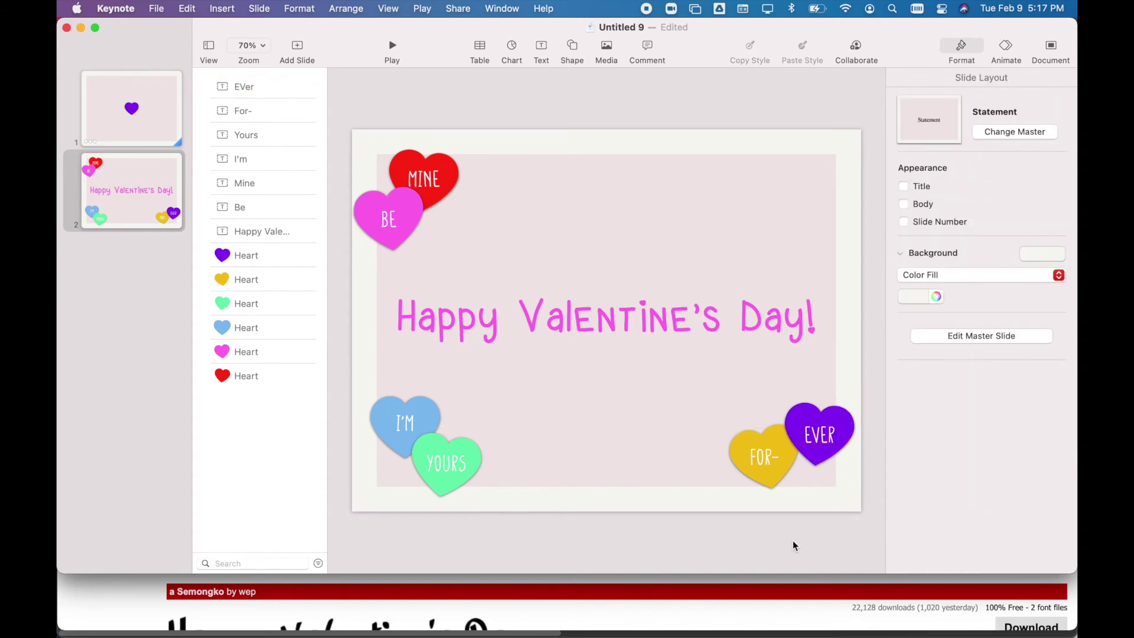
pyautogui.click(820, 436)
pyautogui.keyDown('shift'); pyautogui.click(767, 458); pyautogui.keyUp('shift')
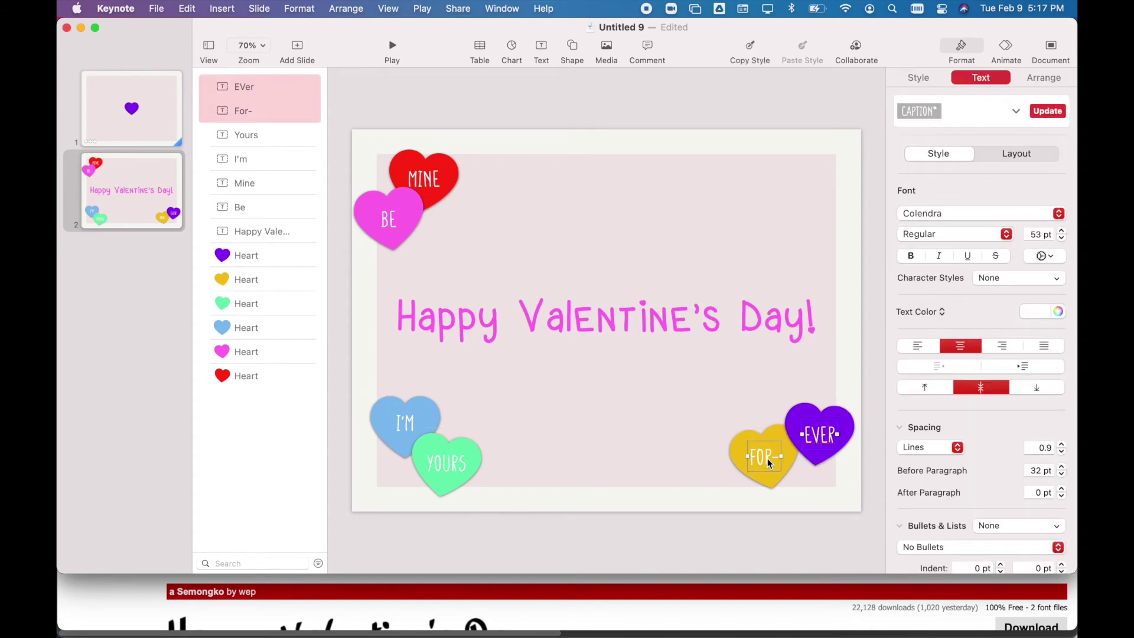
pyautogui.keyDown('shift'); pyautogui.click(445, 472); pyautogui.keyUp('shift')
pyautogui.keyDown('shift'); pyautogui.click(405, 423); pyautogui.keyUp('shift')
pyautogui.keyDown('shift'); pyautogui.click(389, 220); pyautogui.keyUp('shift')
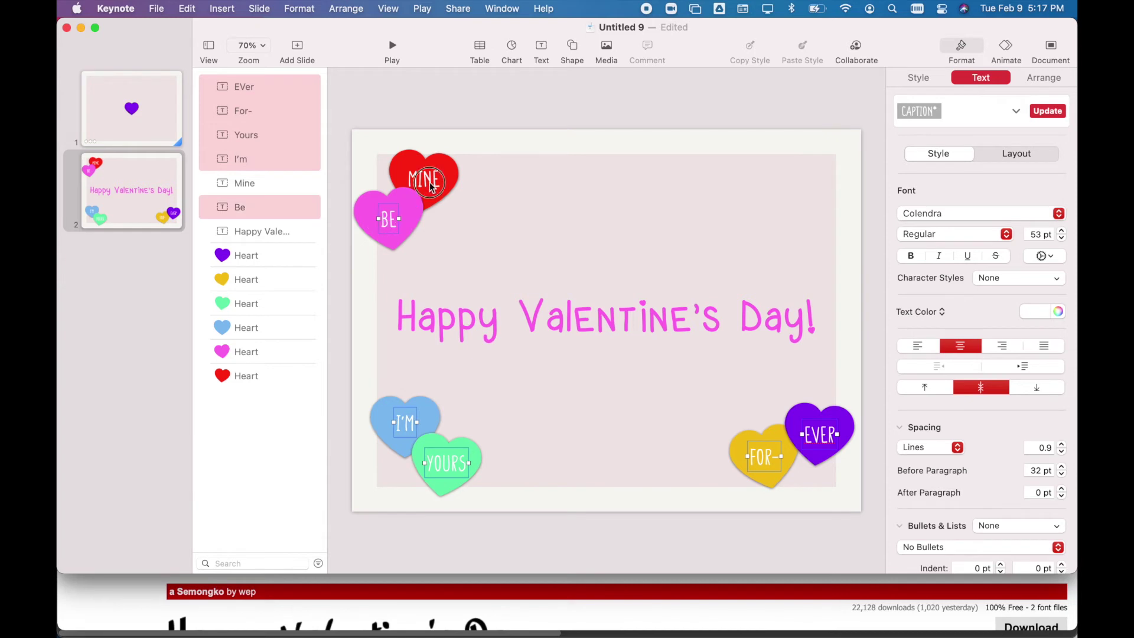
pyautogui.keyDown('shift'); pyautogui.click(430, 187); pyautogui.keyUp('shift')
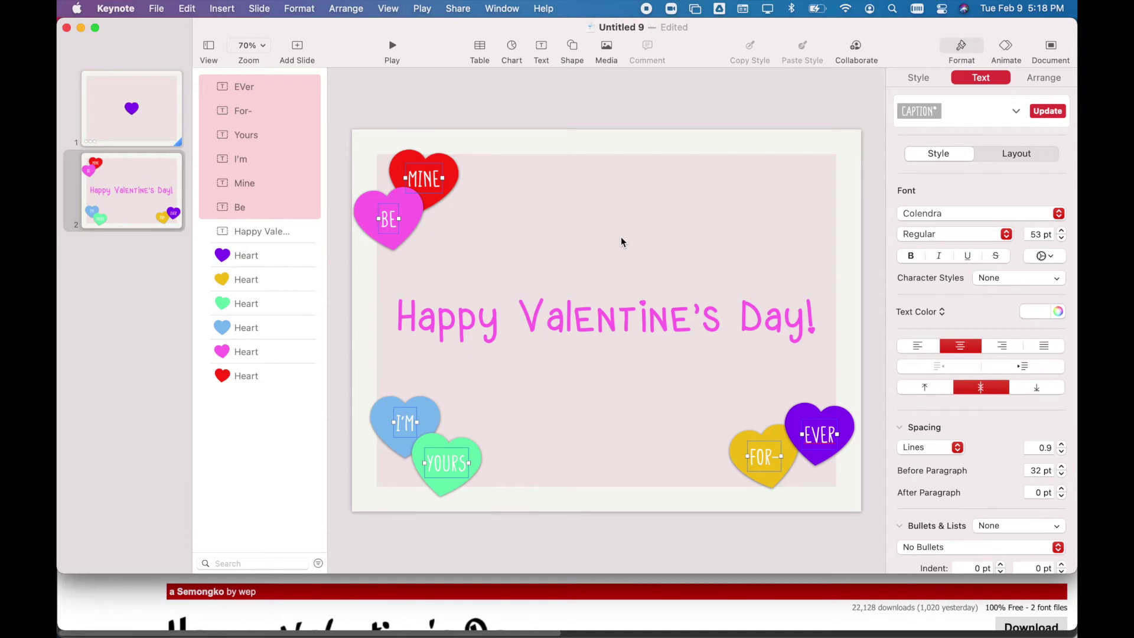
pyautogui.click(162, 113)
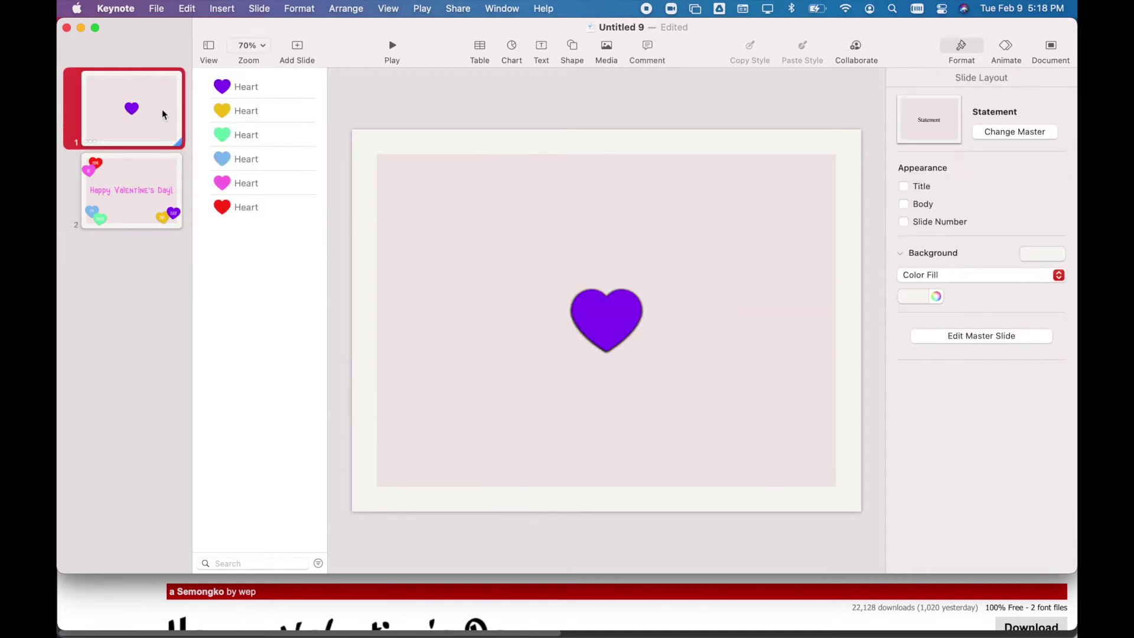
pyautogui.click(146, 172)
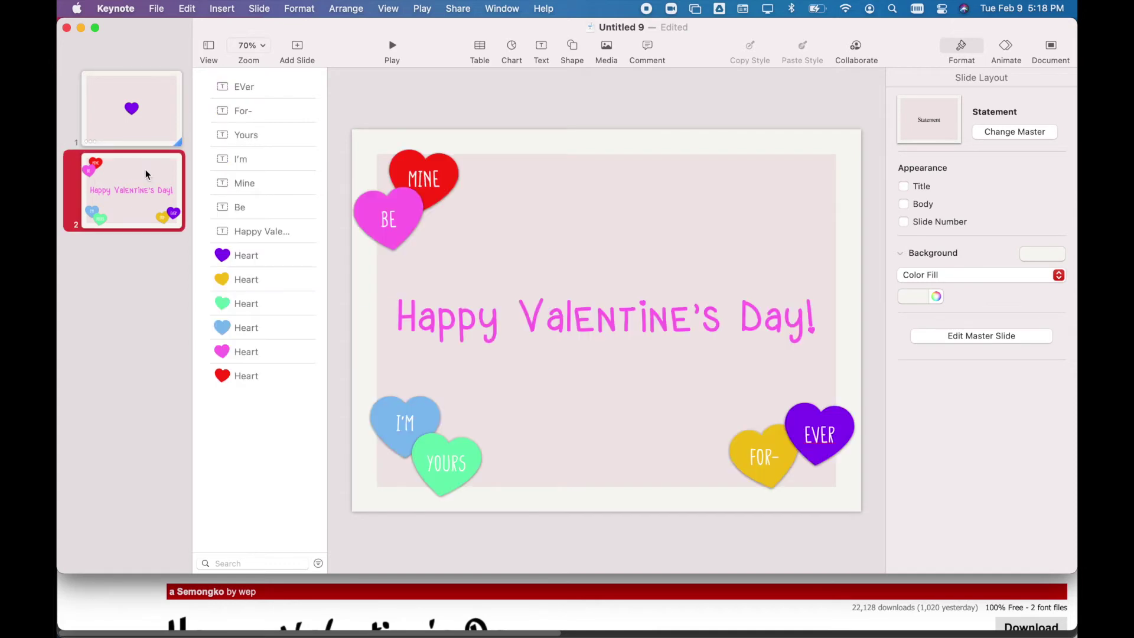
# Step: Recolour all six heart labels together by sampling the slide's pale pink background
pyautogui.click(592, 221)
pyautogui.click(422, 180)
pyautogui.keyDown('shift'); pyautogui.click(388, 220); pyautogui.keyUp('shift')
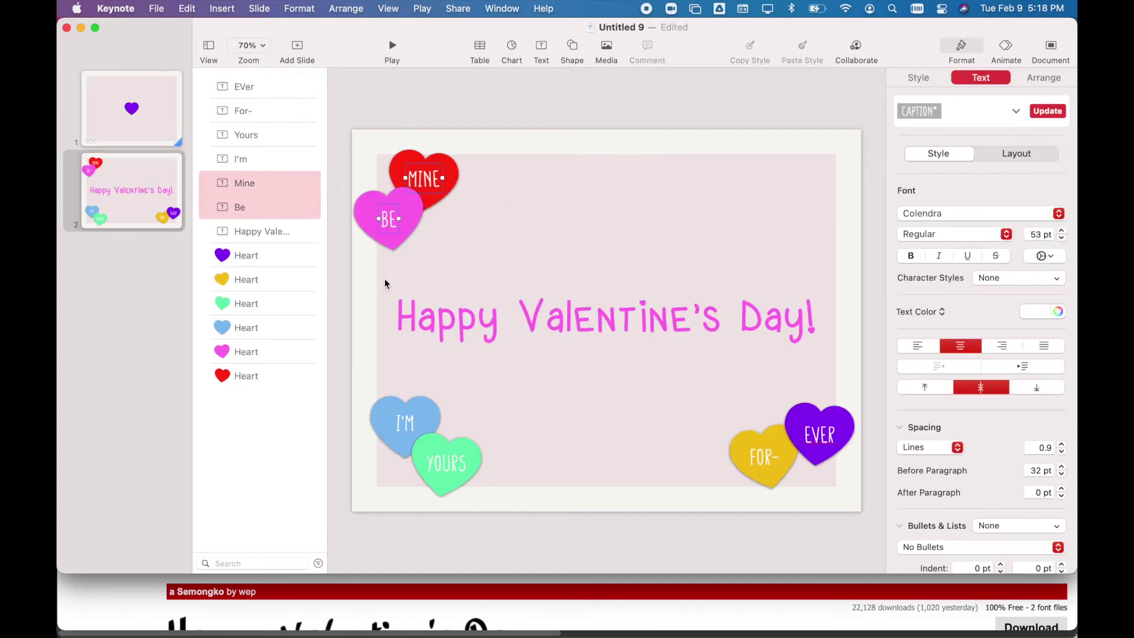
pyautogui.keyDown('shift'); pyautogui.click(406, 423); pyautogui.keyUp('shift')
pyautogui.keyDown('shift'); pyautogui.click(447, 465); pyautogui.keyUp('shift')
pyautogui.keyDown('shift'); pyautogui.click(752, 456); pyautogui.keyUp('shift')
pyautogui.keyDown('shift'); pyautogui.click(820, 435); pyautogui.keyUp('shift')
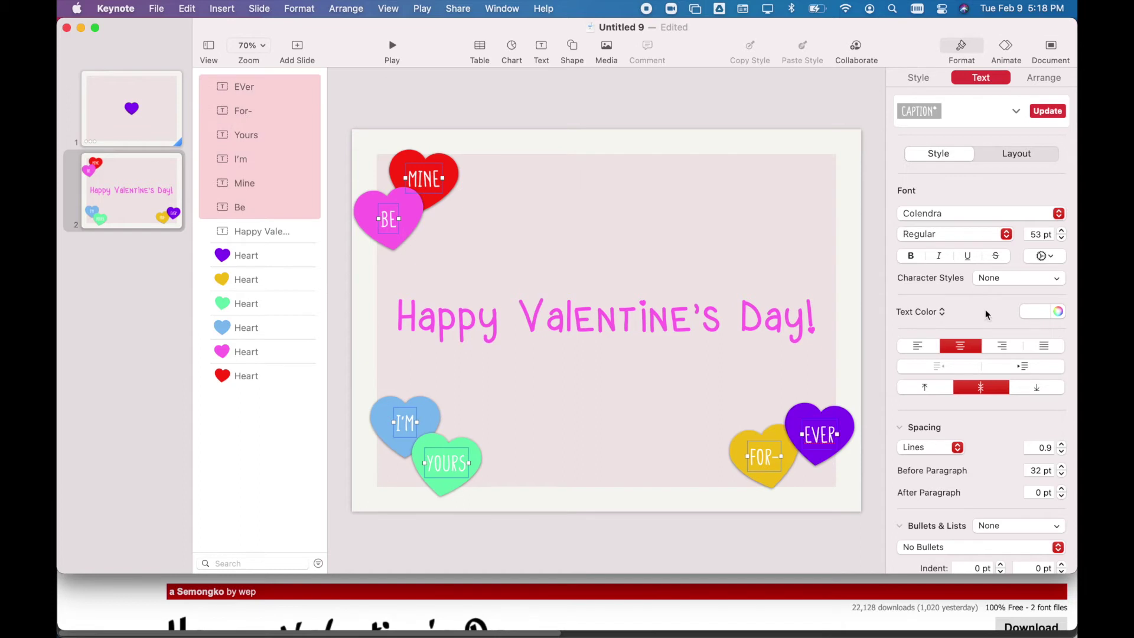
pyautogui.click(1058, 312)
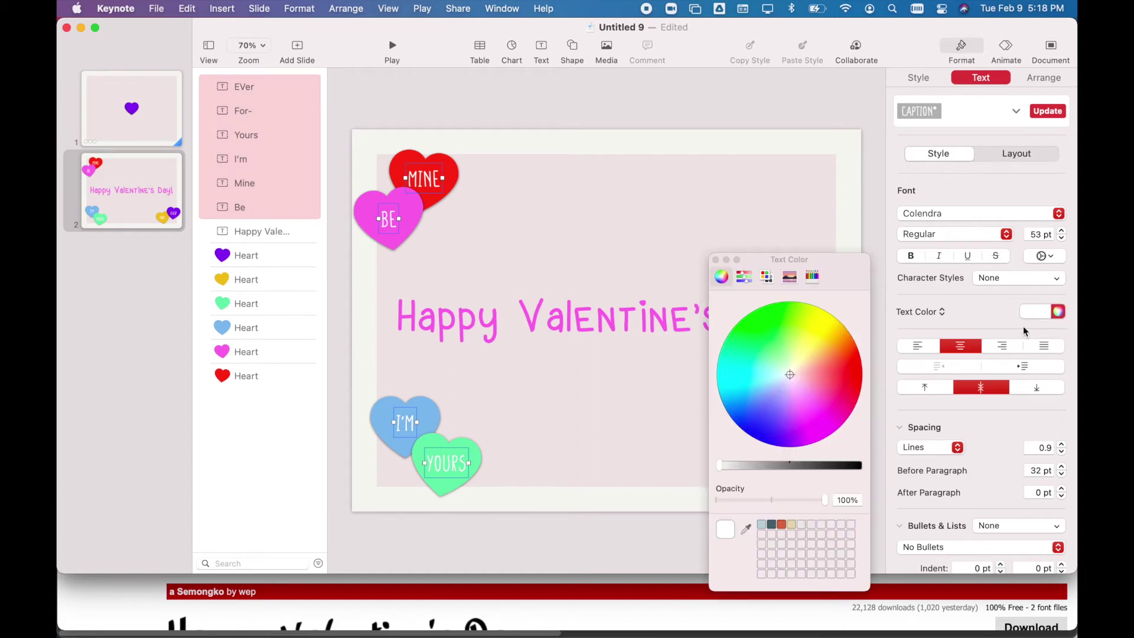
pyautogui.click(746, 530)
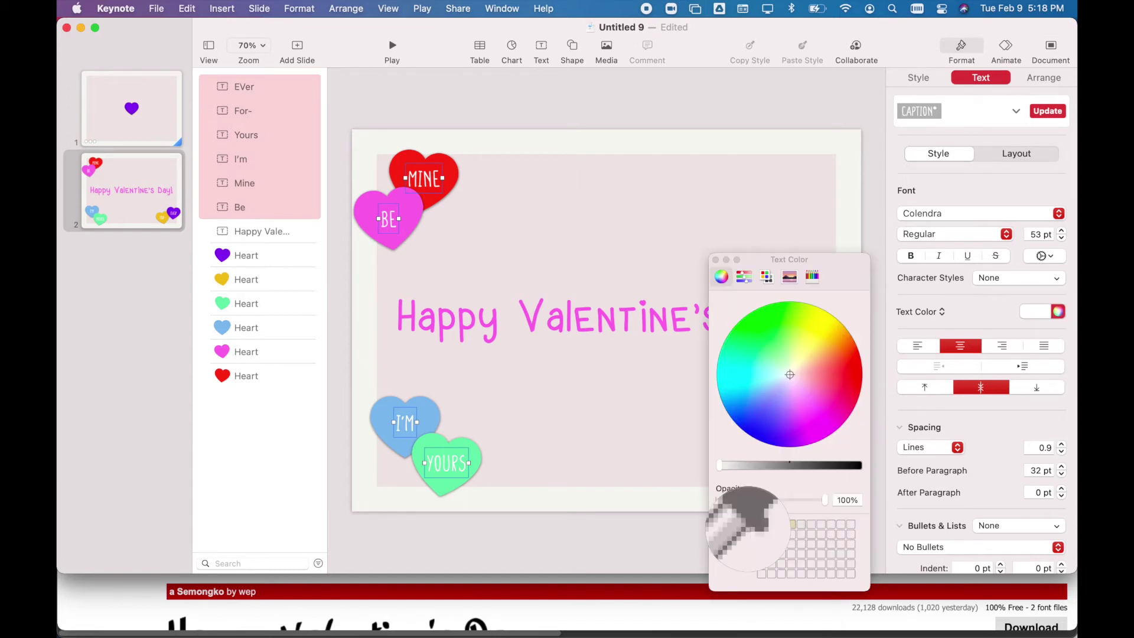
pyautogui.click(594, 421)
pyautogui.click(715, 259)
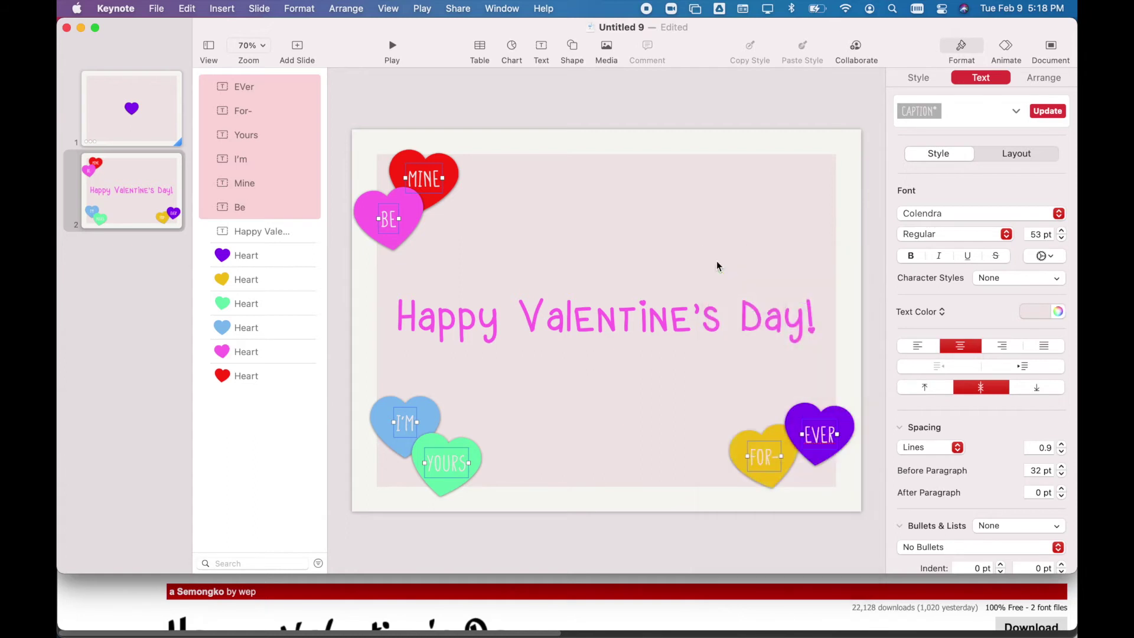
pyautogui.click(618, 456)
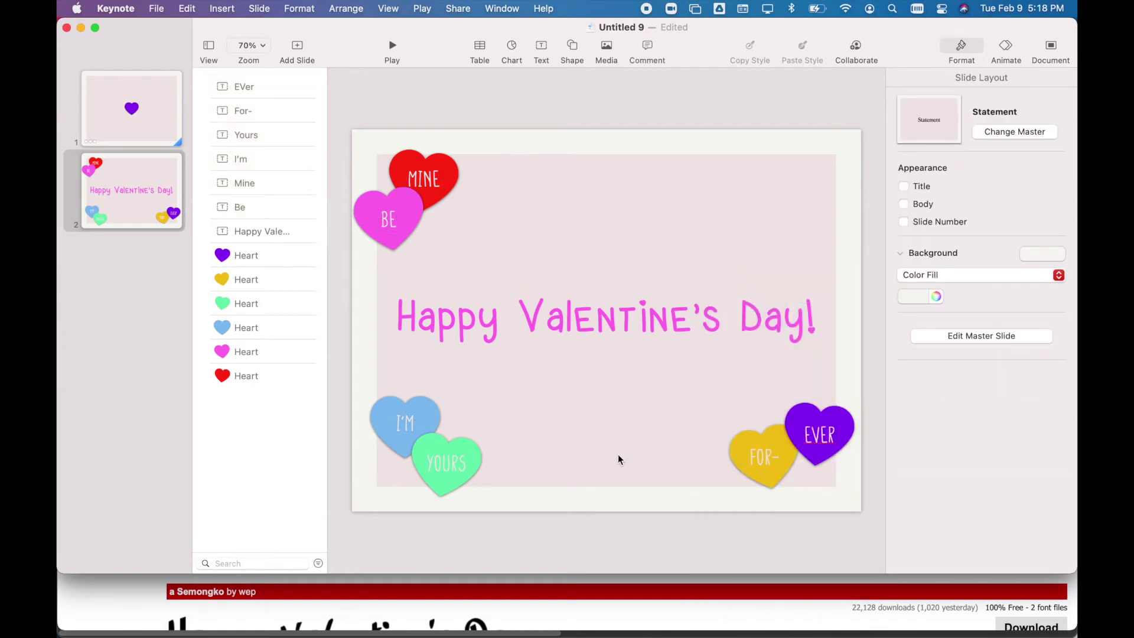
# Step: Recolour the green heart coral, the blue heart dark teal and the yellow heart red
pyautogui.click(451, 471)
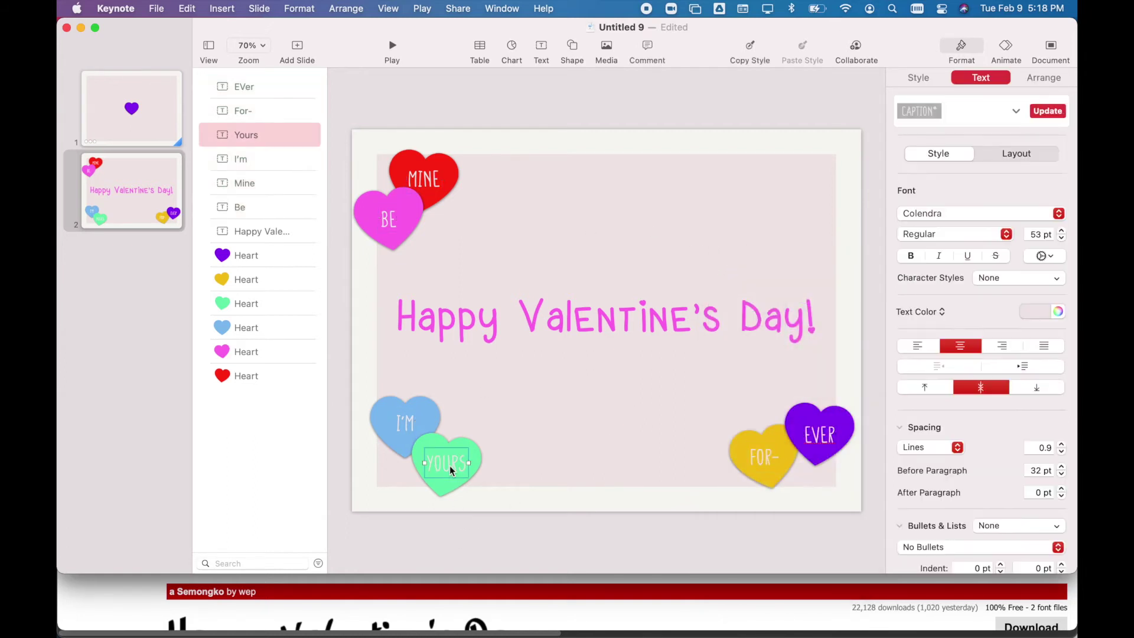
pyautogui.click(455, 487)
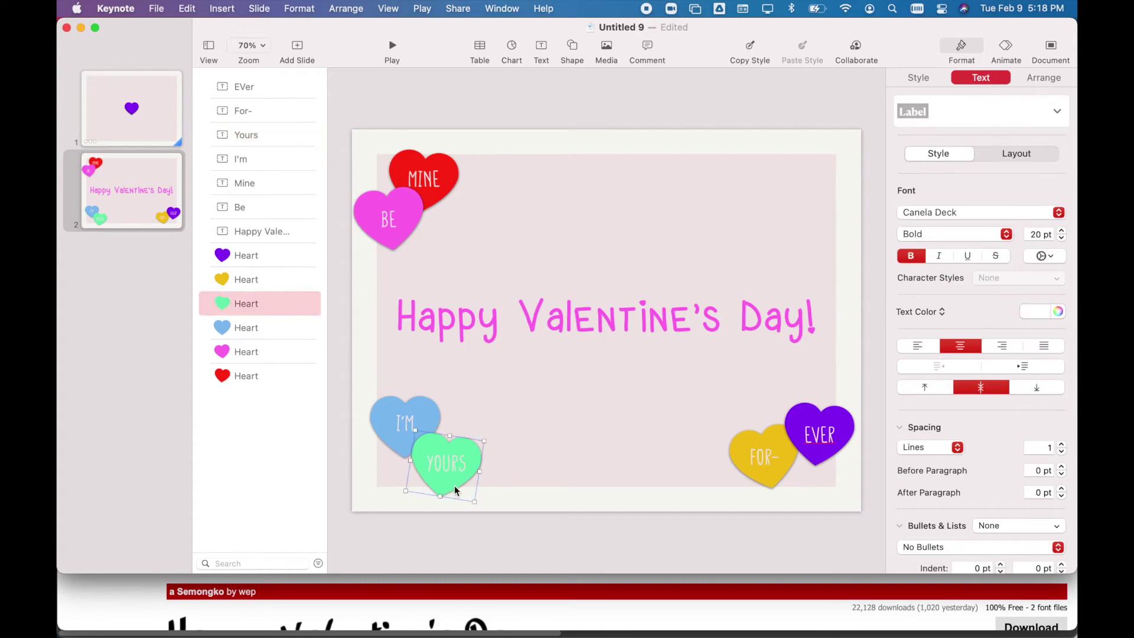
pyautogui.click(1058, 311)
pyautogui.click(817, 436)
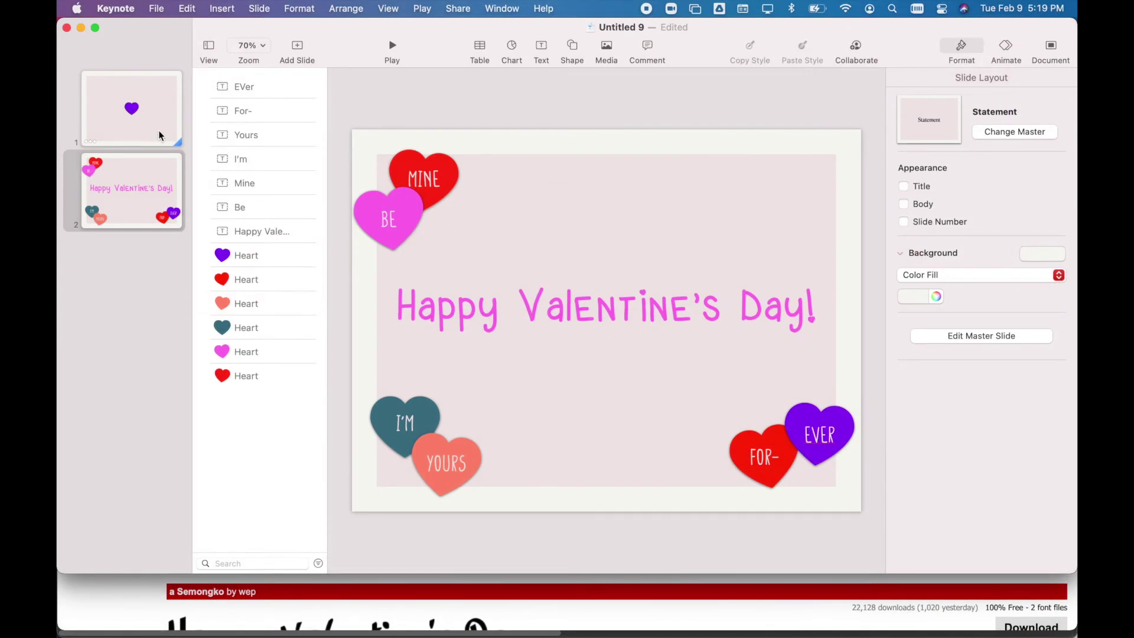
pyautogui.click(424, 189)
pyautogui.click(384, 229)
pyautogui.click(444, 464)
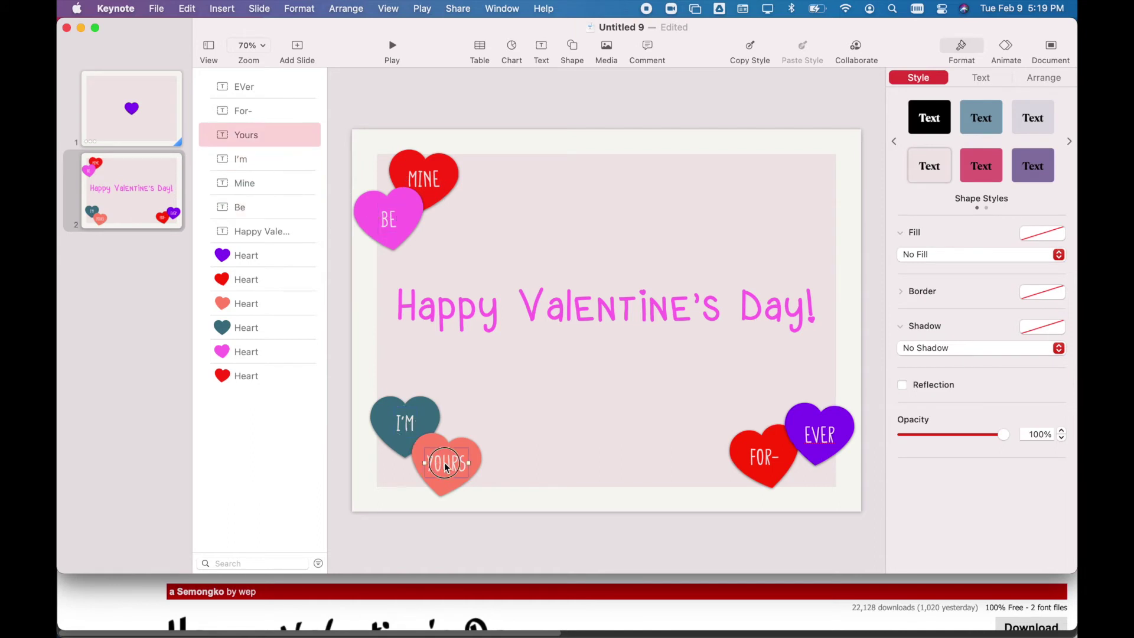
pyautogui.click(610, 416)
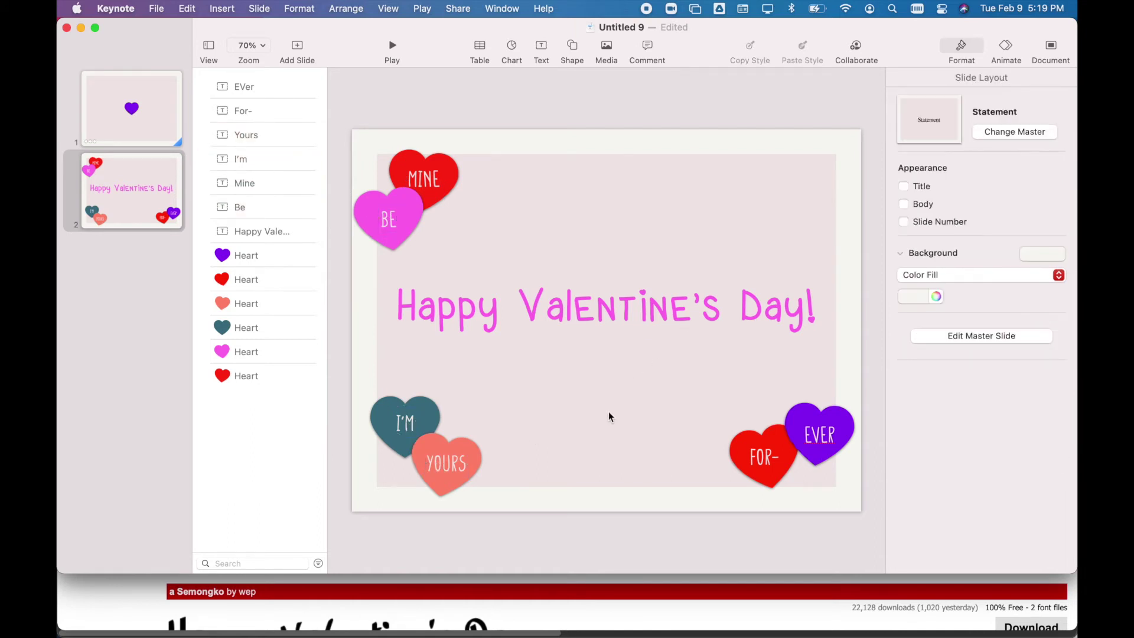
# Step: Add a heart shape centred below the greeting and give it No Fill with a black 5 pt line border
pyautogui.click(571, 51)
pyautogui.click(615, 115)
pyautogui.moveTo(615, 319); pyautogui.dragTo(600, 373)
pyautogui.click(915, 256)
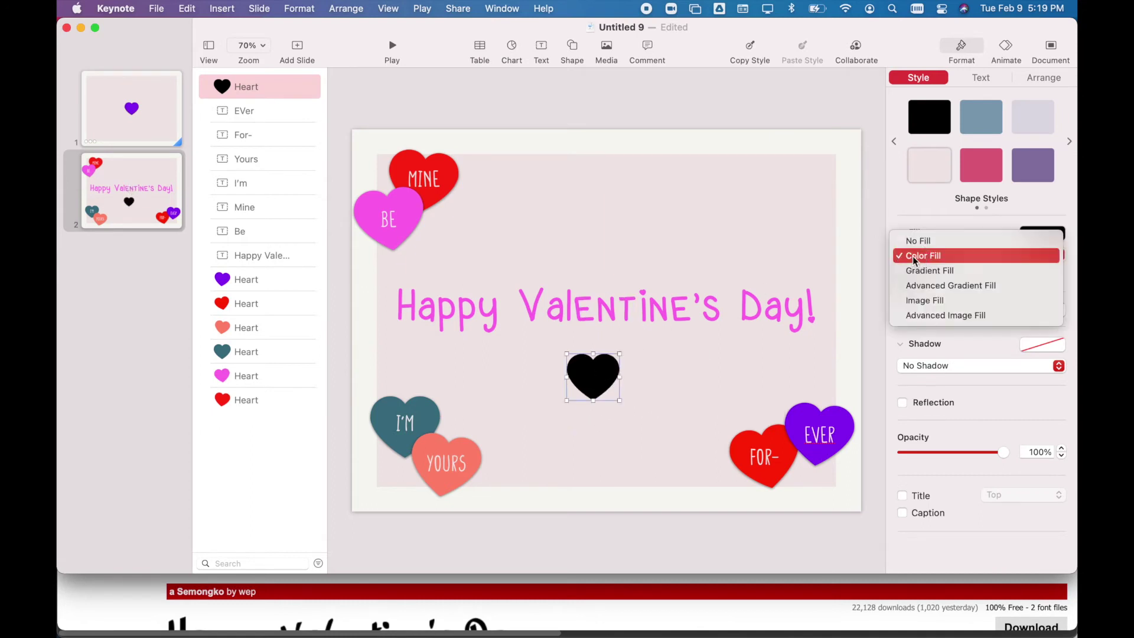
pyautogui.click(912, 240)
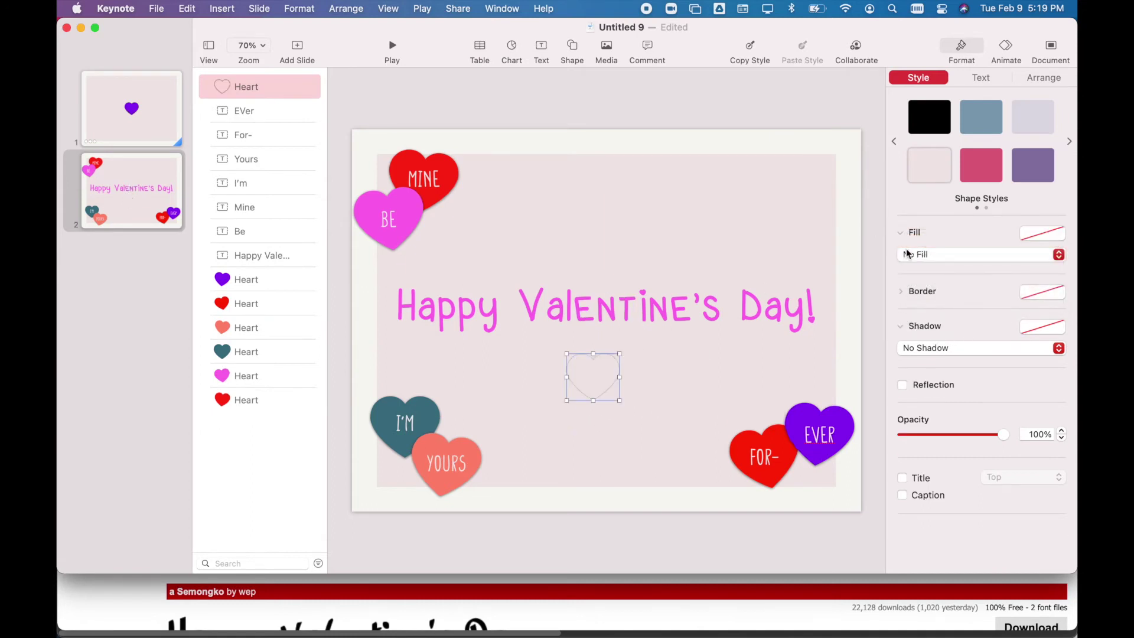
pyautogui.click(911, 292)
pyautogui.click(927, 314)
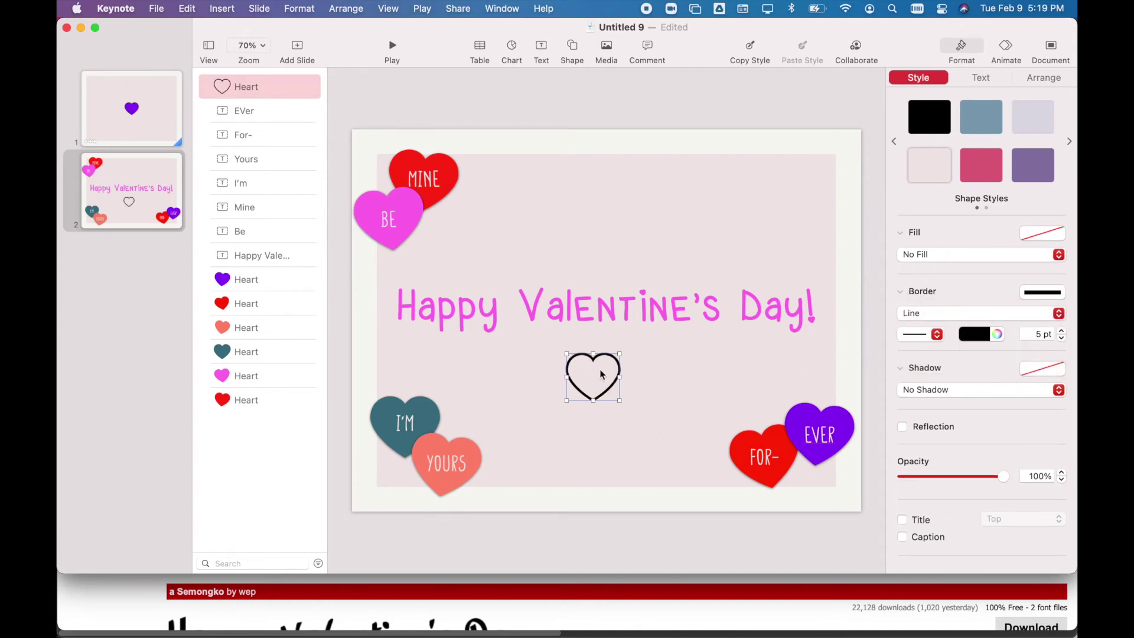
# Step: Make the outlined heart below the greeting editable and reshape its upper centre dip with an extra curve point on each side
pyautogui.scroll(10, 602, 384)
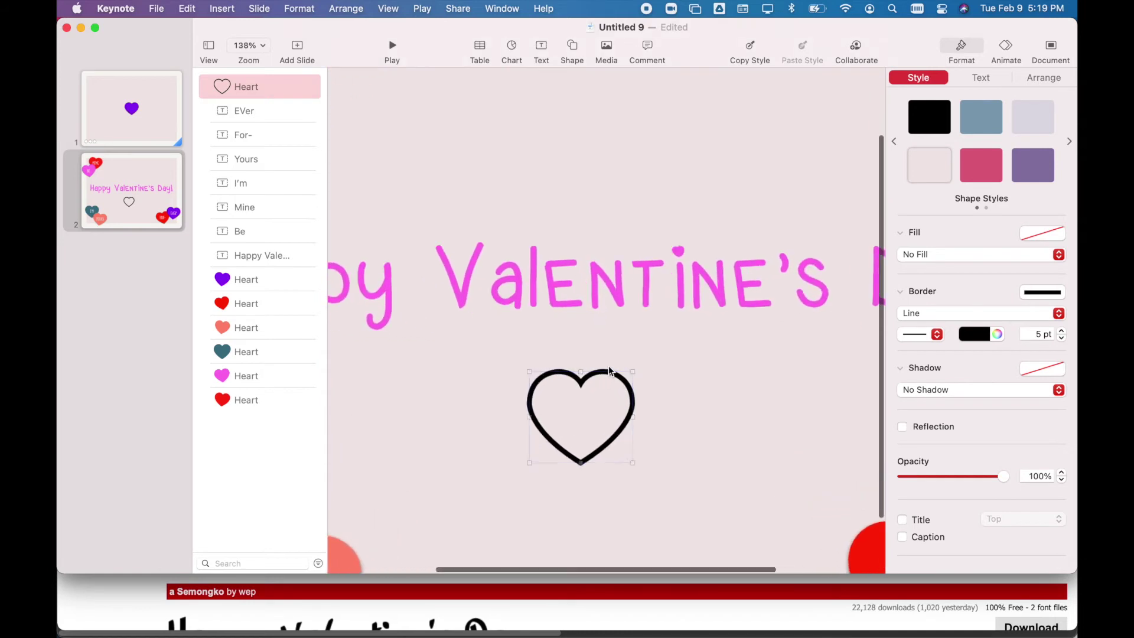
pyautogui.click(608, 366)
pyautogui.scroll(-5, 608, 366)
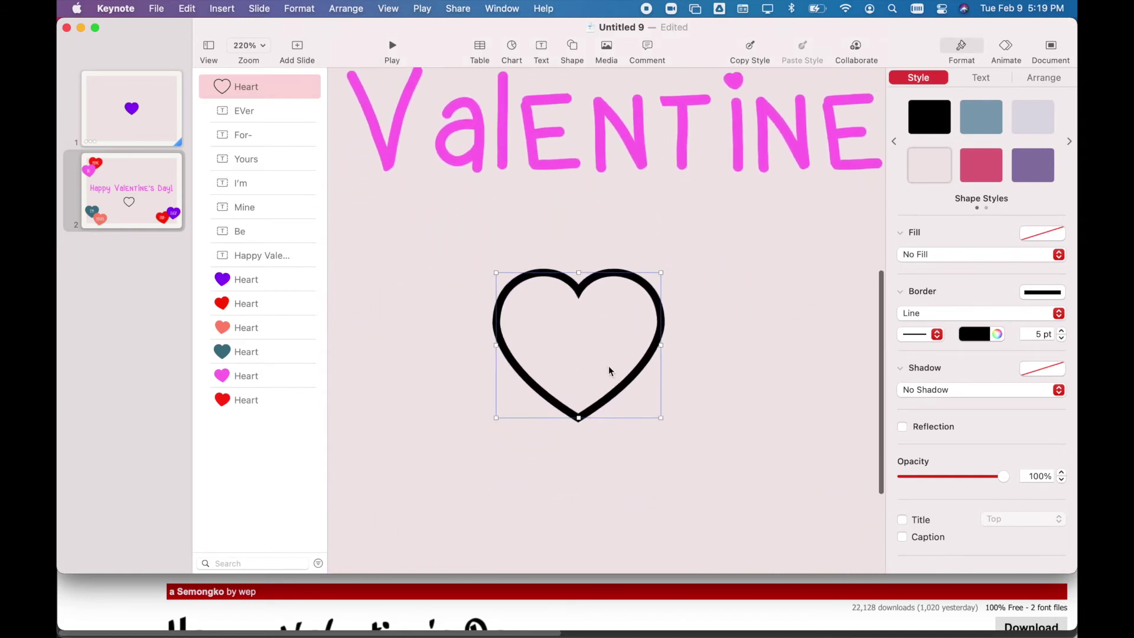
pyautogui.click(260, 47)
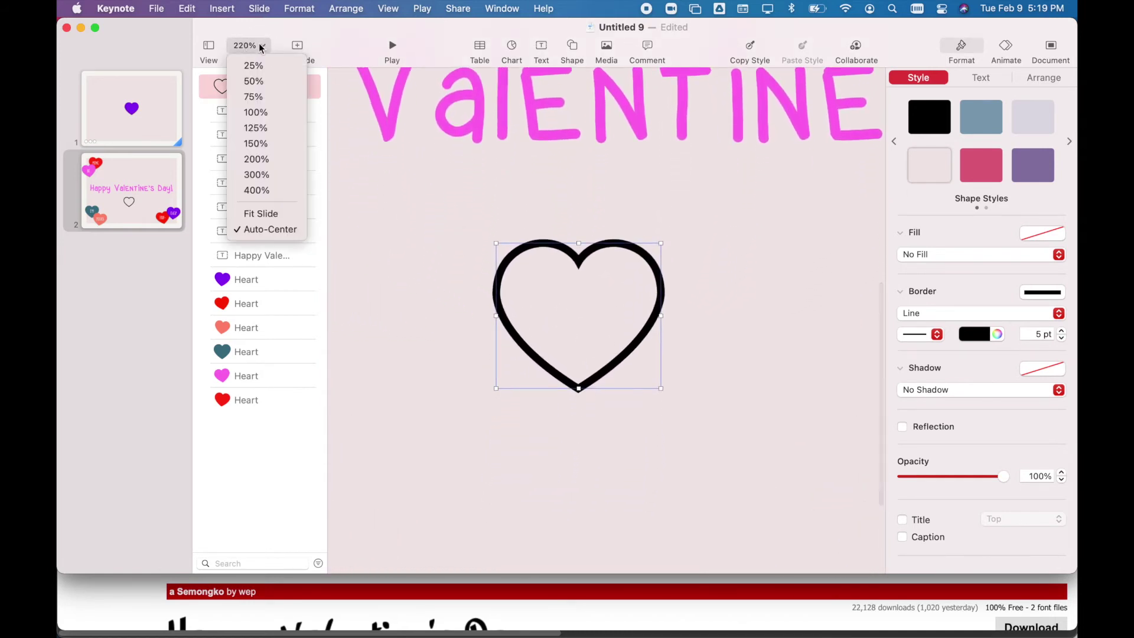
pyautogui.click(260, 160)
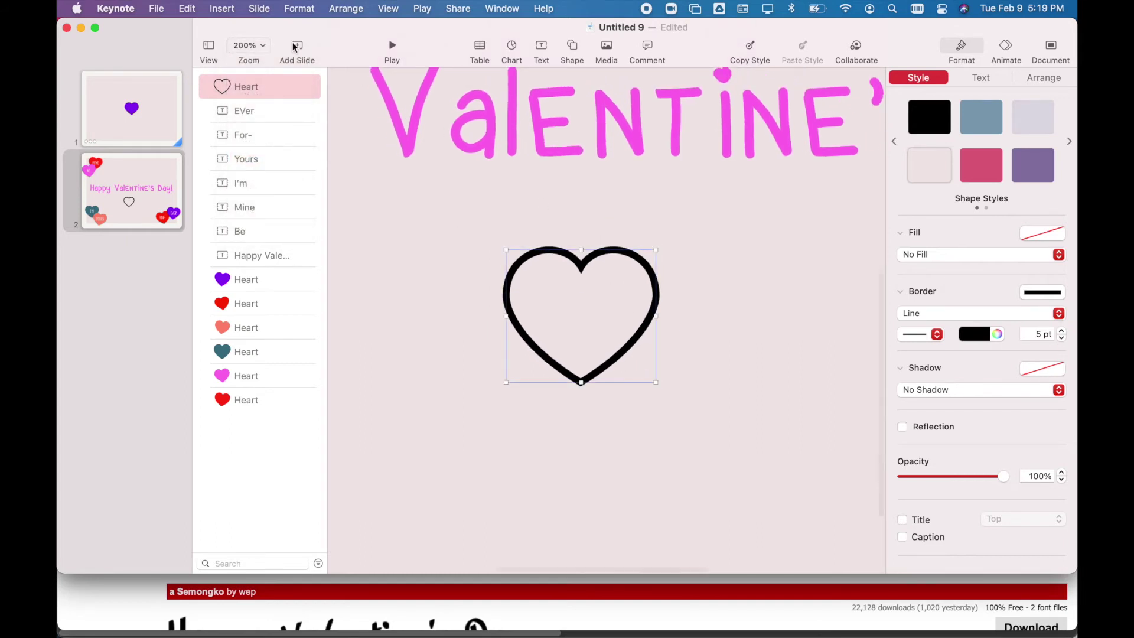
pyautogui.rightClick(608, 367)
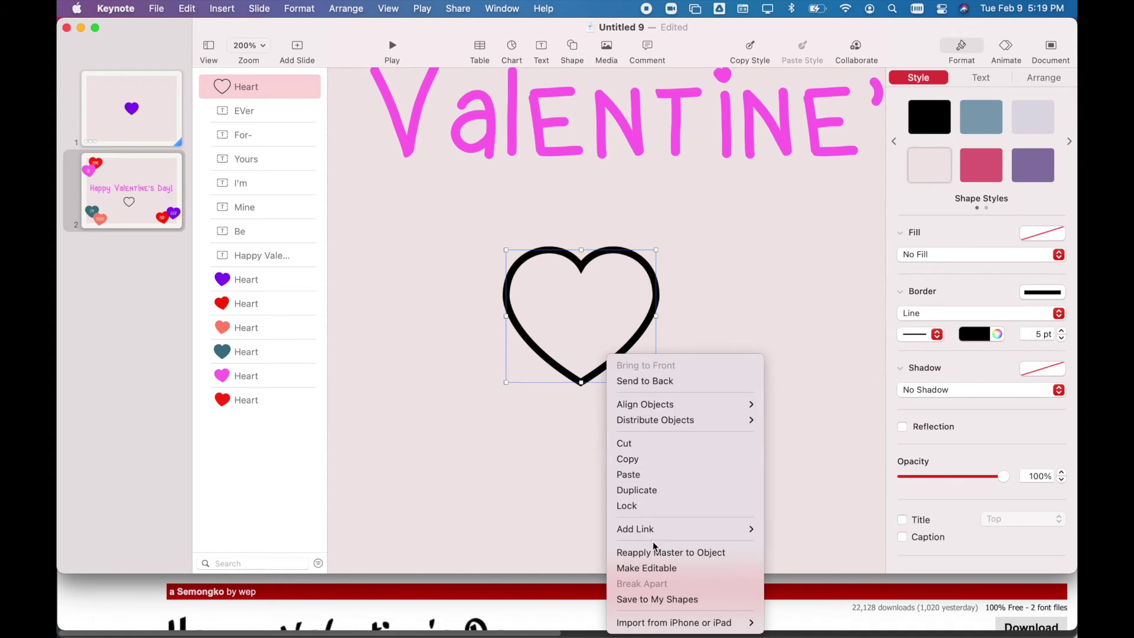
pyautogui.click(650, 567)
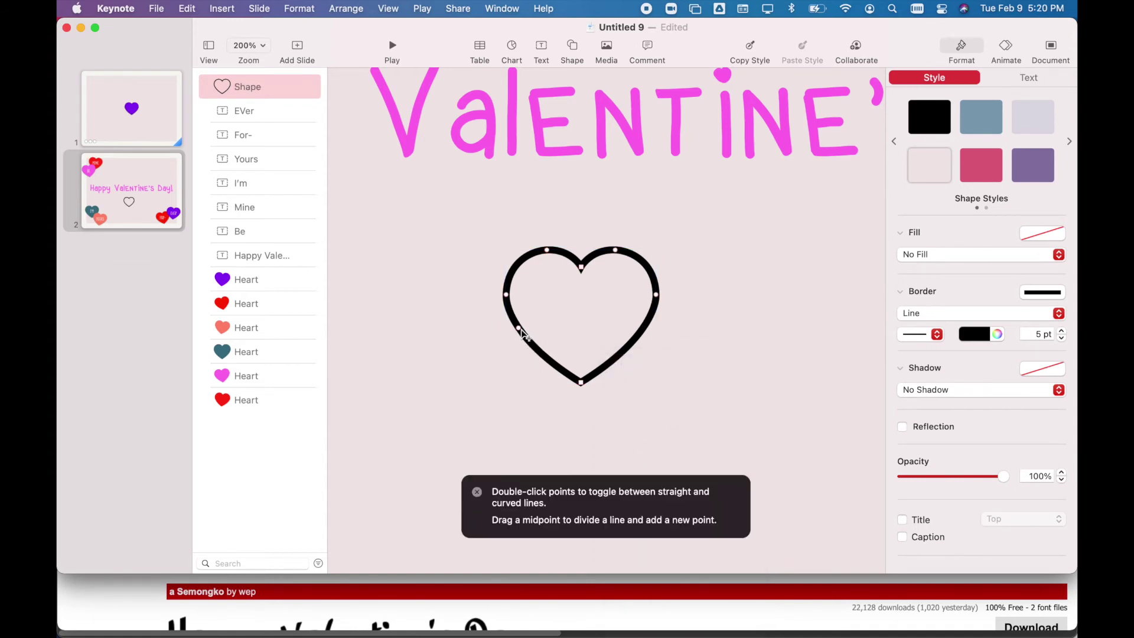
pyautogui.scroll(5, 524, 335)
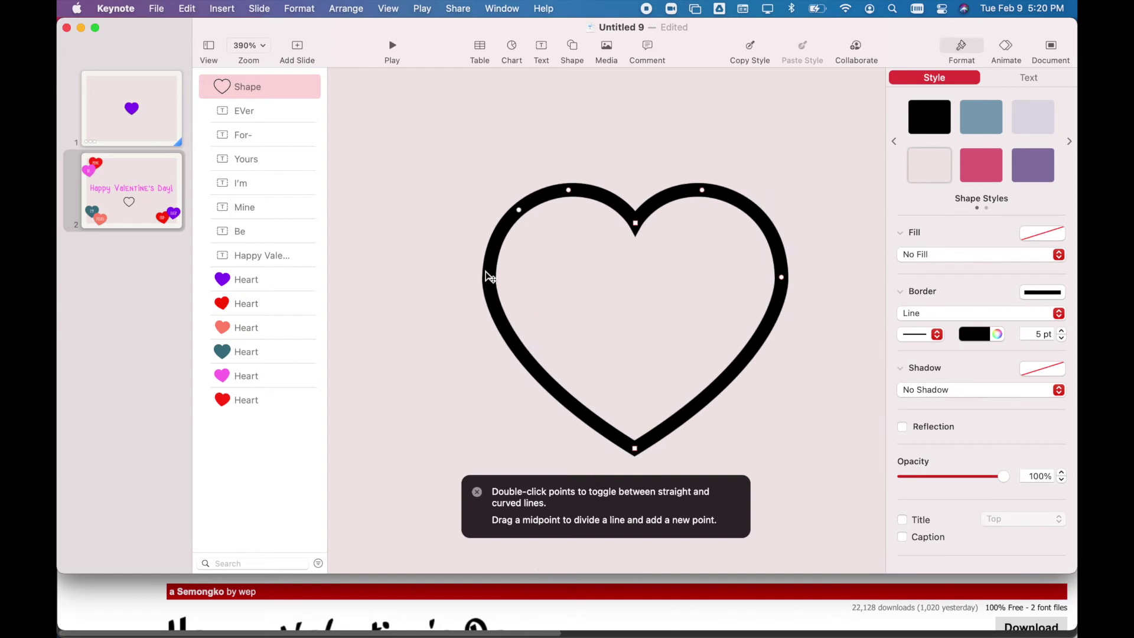
pyautogui.moveTo(635, 227); pyautogui.dragTo(659, 210)
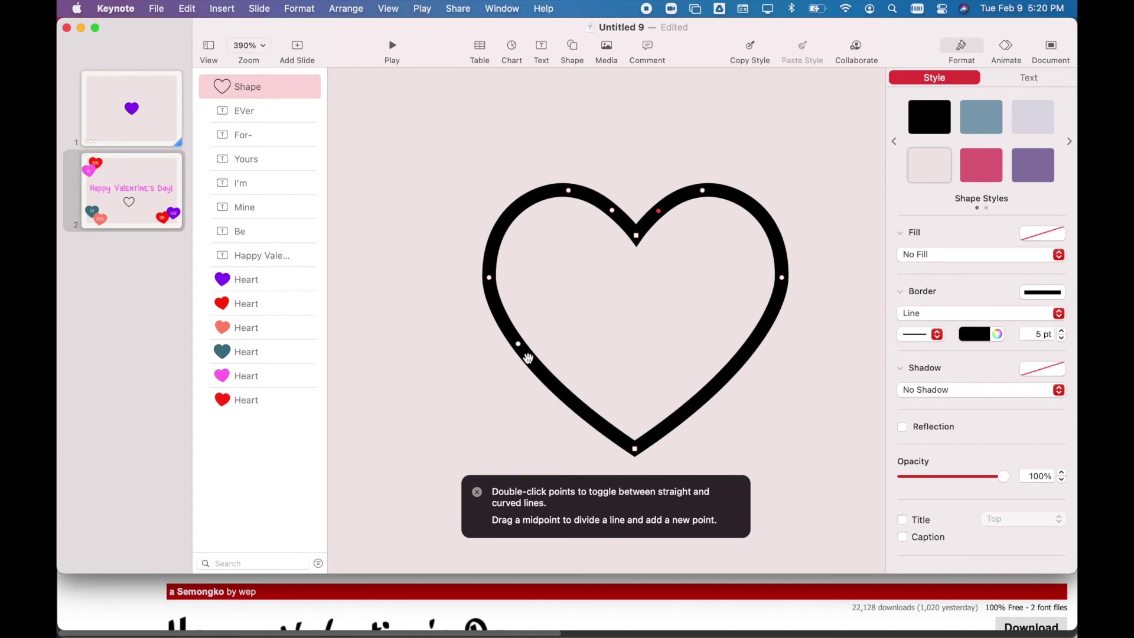
# Step: Bend the heart's lower left side inward, reshape its lower right side with extra points, and pull its right edge slightly outward
pyautogui.moveTo(563, 394)
pyautogui.mouseDown()
pyautogui.moveTo(555, 400)
pyautogui.moveTo(575, 383)
pyautogui.mouseUp()
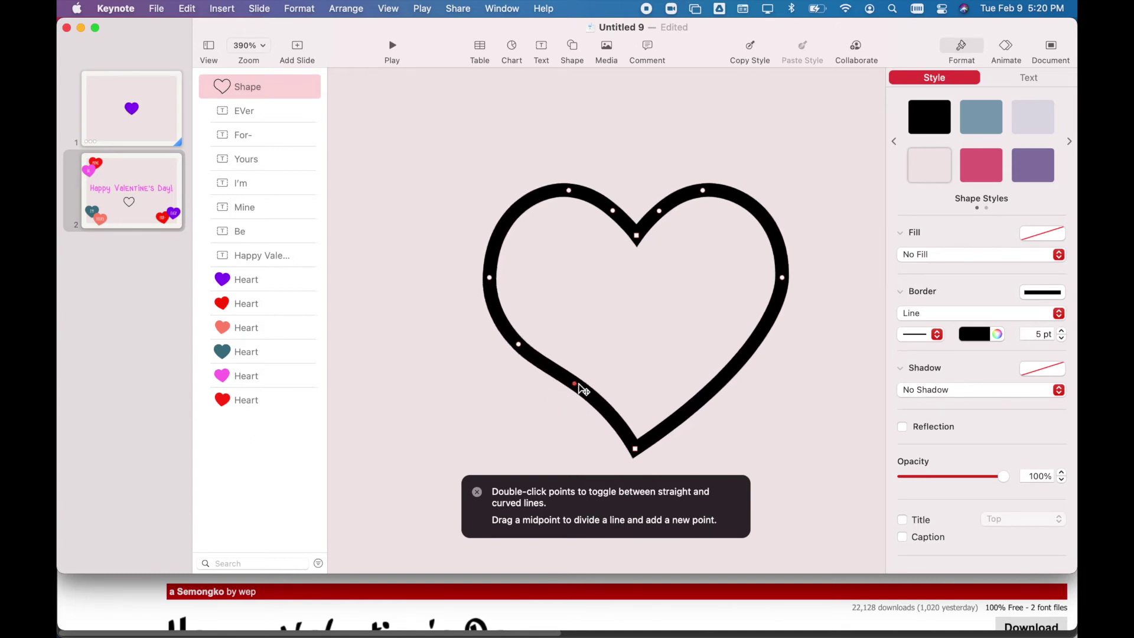
pyautogui.moveTo(751, 346); pyautogui.dragTo(760, 349)
pyautogui.moveTo(713, 406)
pyautogui.mouseDown()
pyautogui.moveTo(679, 376)
pyautogui.moveTo(727, 433)
pyautogui.moveTo(683, 387)
pyautogui.moveTo(700, 404)
pyautogui.mouseUp()
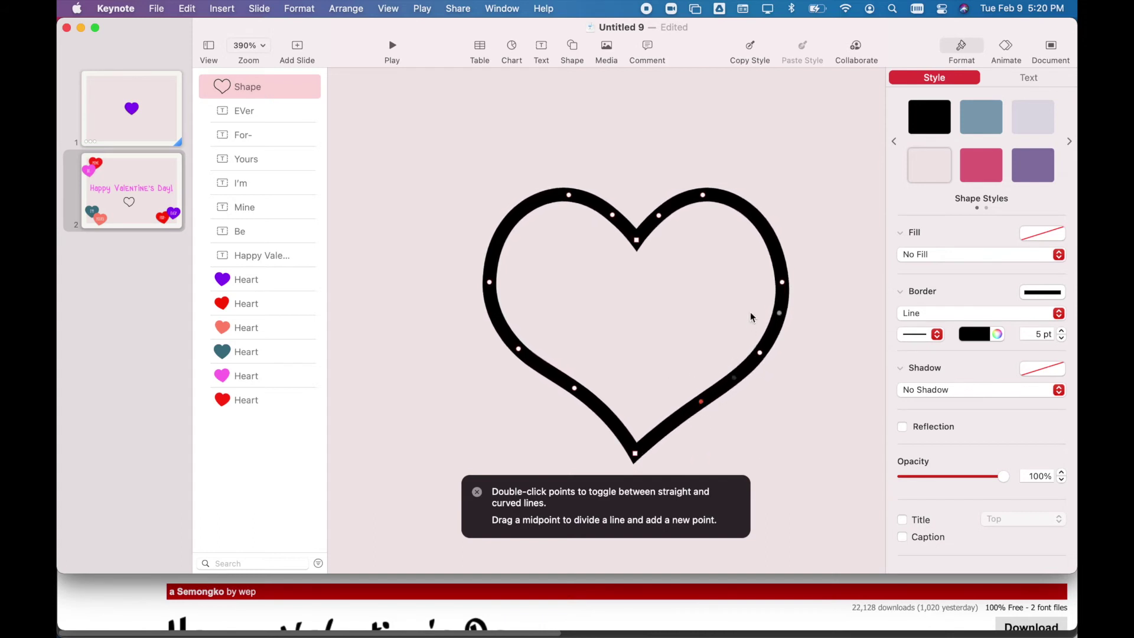
pyautogui.moveTo(784, 282); pyautogui.dragTo(799, 283)
pyautogui.press('Return')
# Step: Change the outlined heart's border to the tapered calligraphic brush line and set its width to 3 pt
pyautogui.click(943, 337)
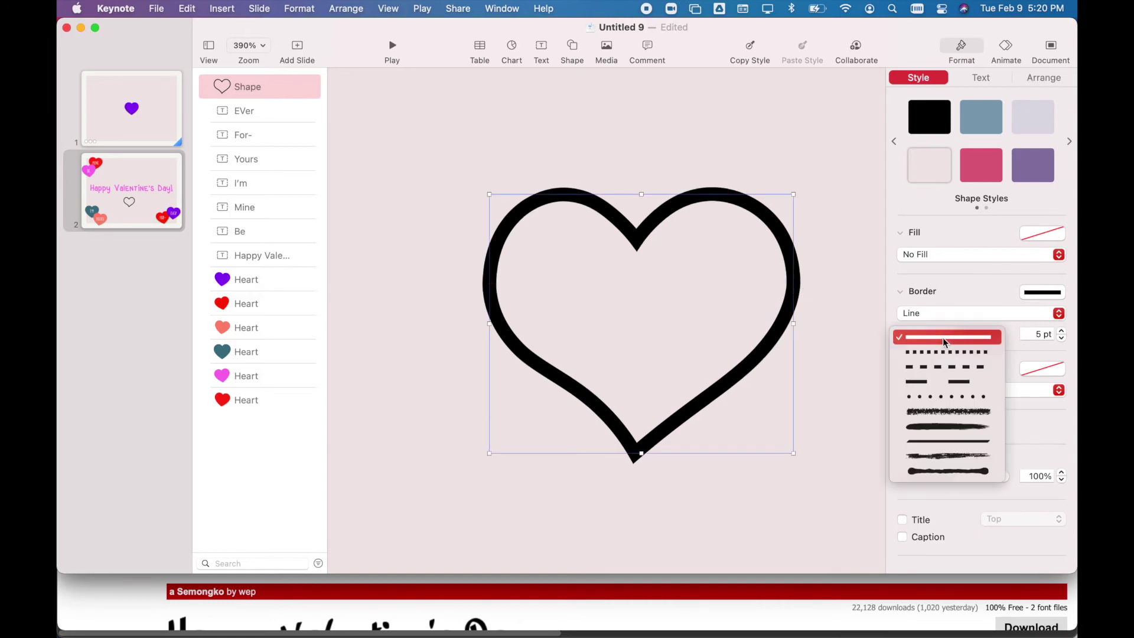
pyautogui.click(949, 440)
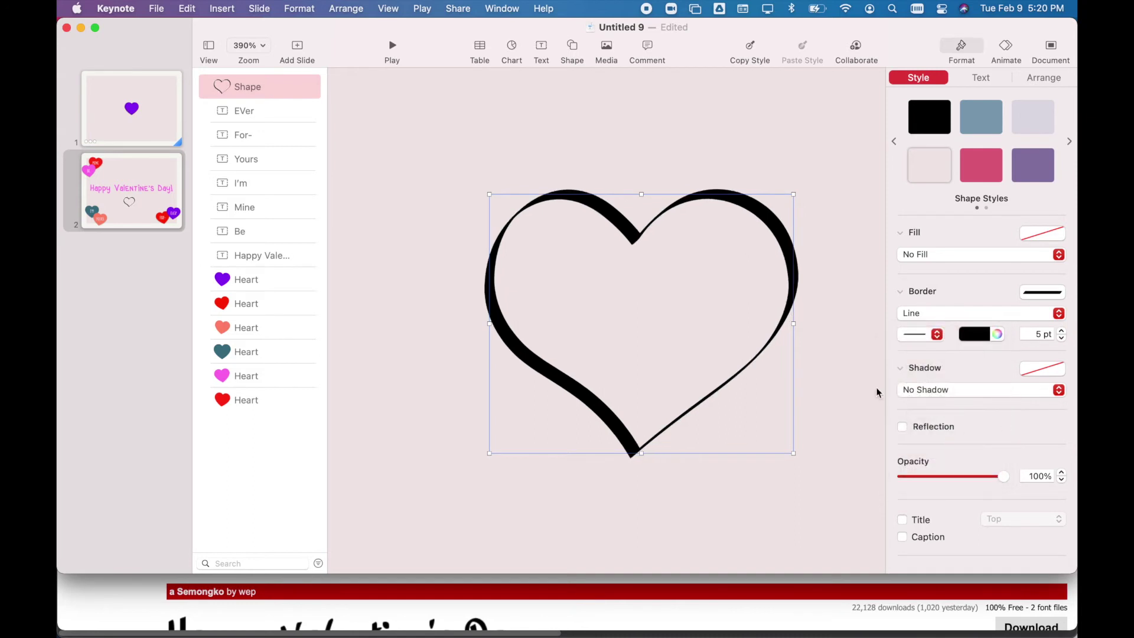
pyautogui.click(1062, 339)
pyautogui.click(1063, 339)
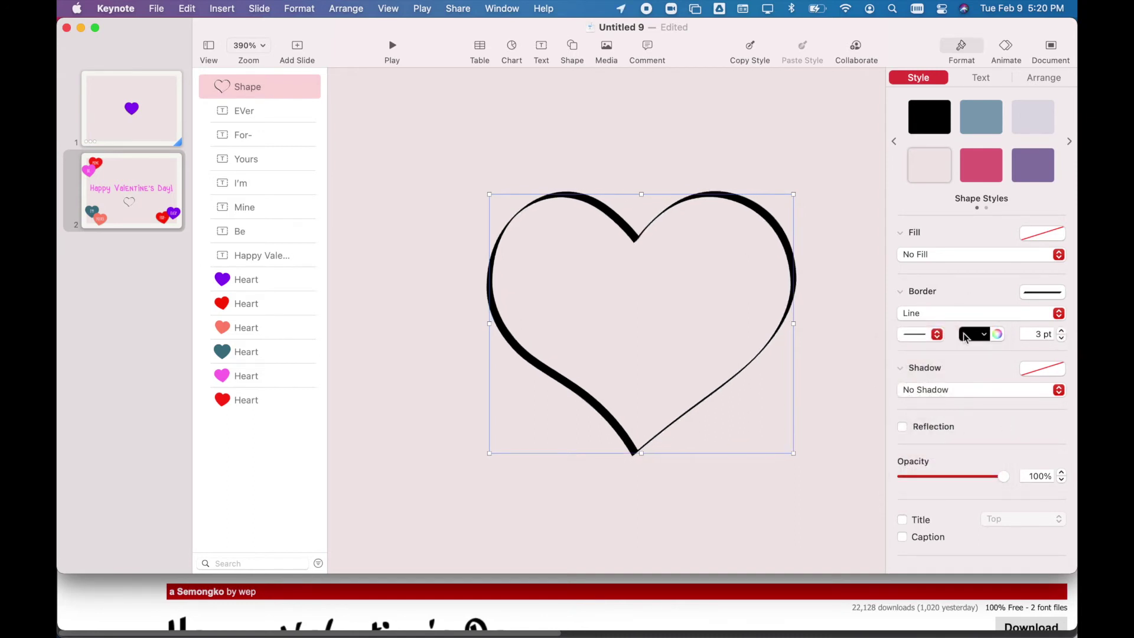
# Step: Recolour the outlined heart's border by sampling the red of the "Mine" heart
pyautogui.scroll(-10, 808, 412)
pyautogui.scroll(-1, 808, 413)
pyautogui.click(997, 334)
pyautogui.click(745, 529)
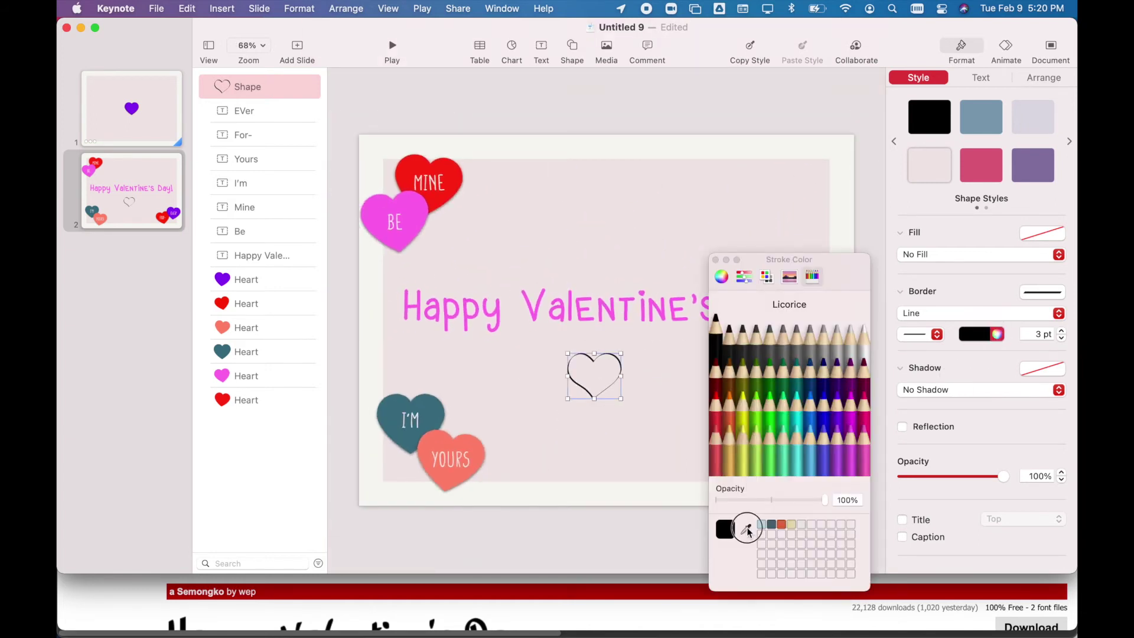
pyautogui.click(414, 216)
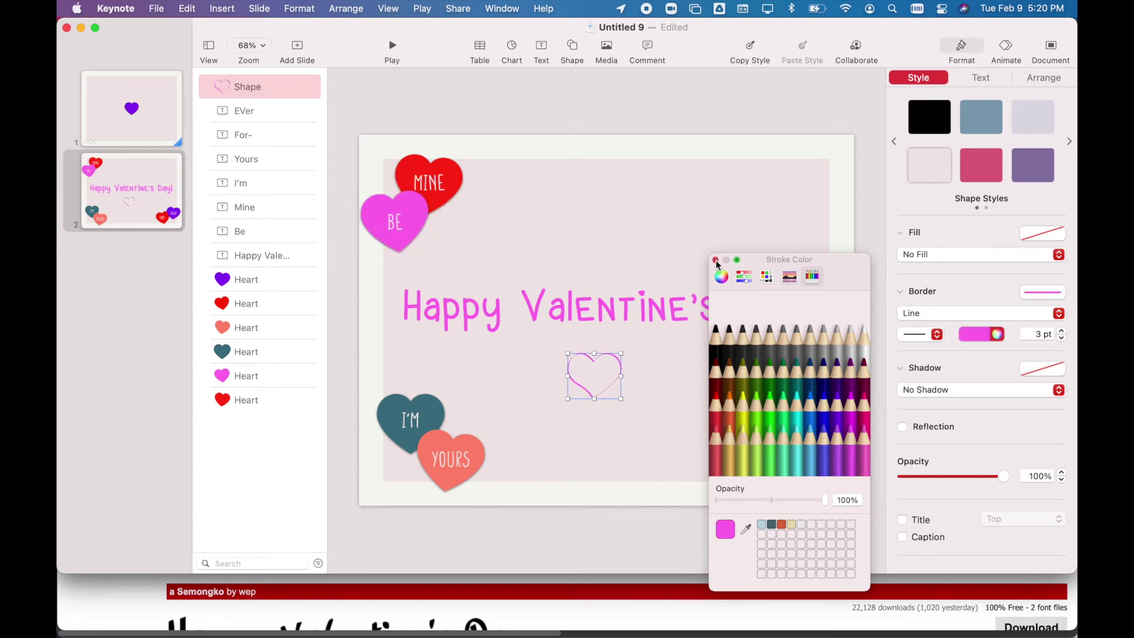
pyautogui.click(745, 529)
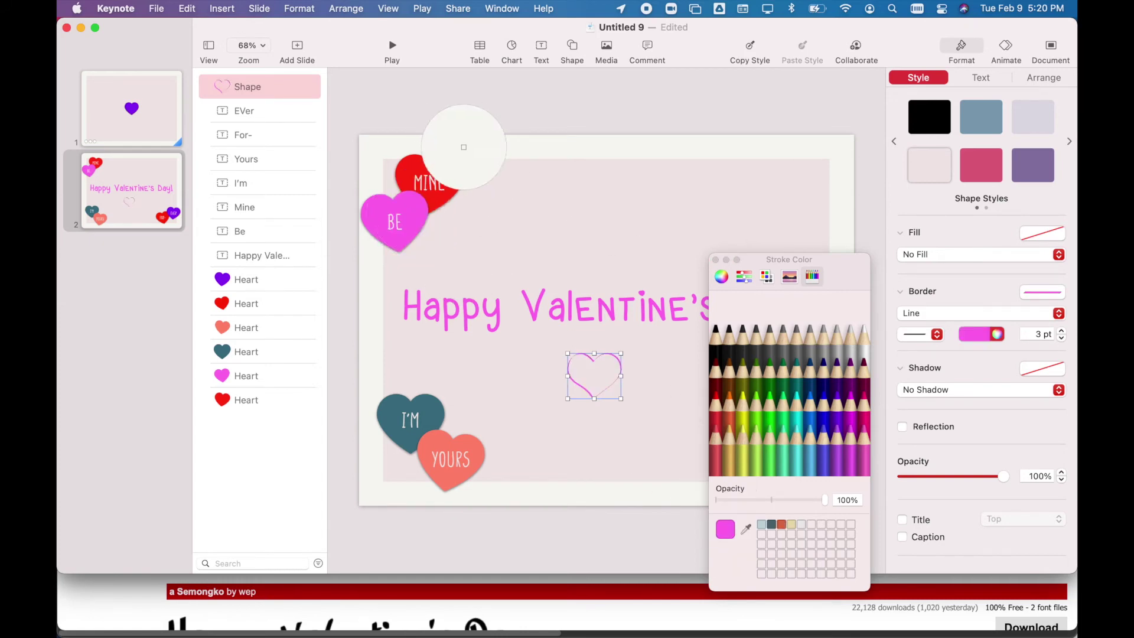
pyautogui.click(450, 170)
# Step: Recolour the "Happy Valentine's Day!" text by sampling the red of the "Mine" heart
pyautogui.click(543, 301)
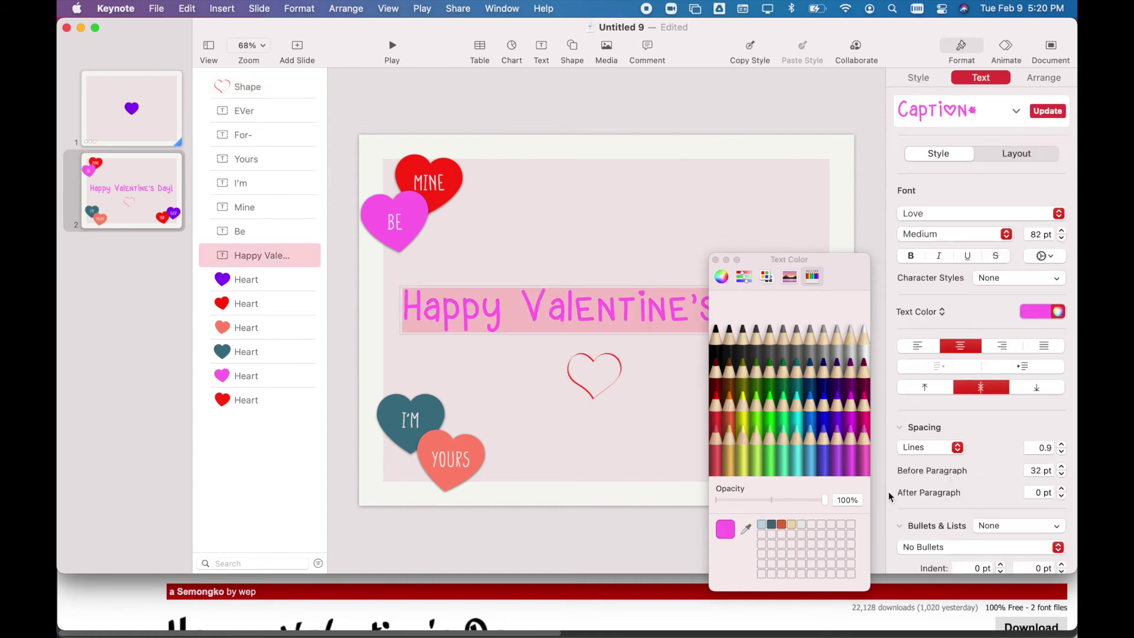
pyautogui.click(1035, 311)
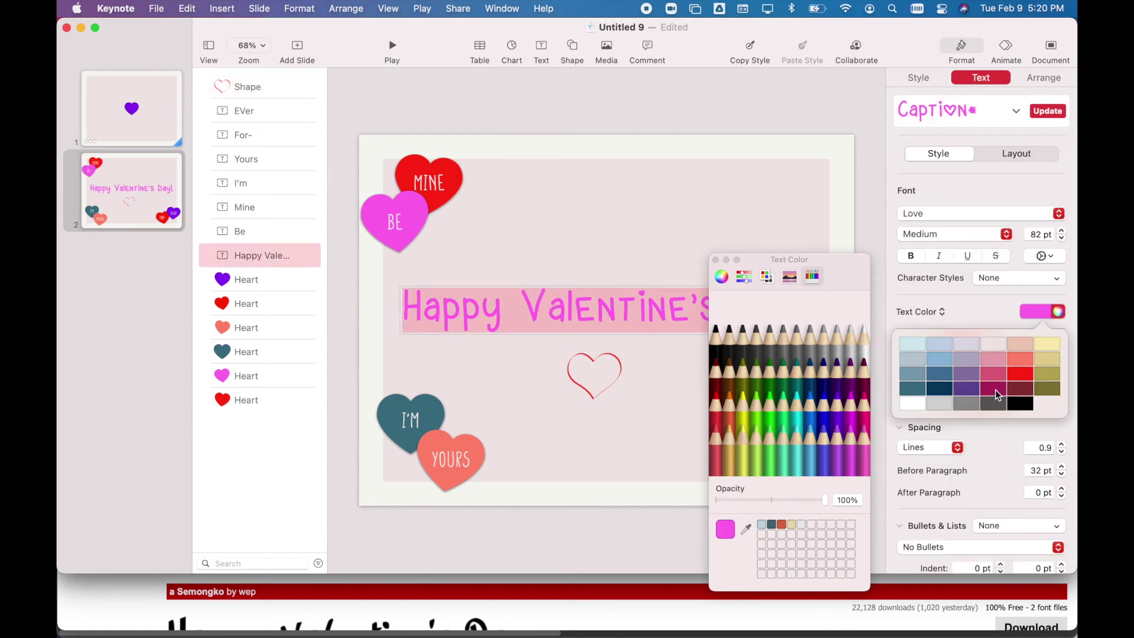
pyautogui.click(747, 527)
pyautogui.click(452, 183)
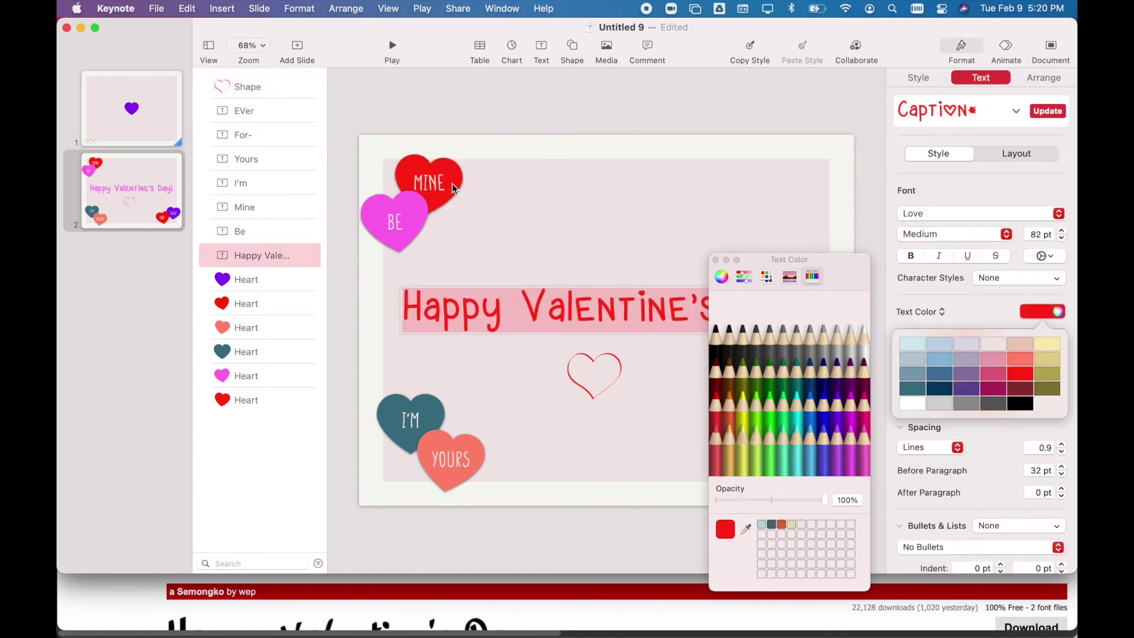
pyautogui.click(716, 261)
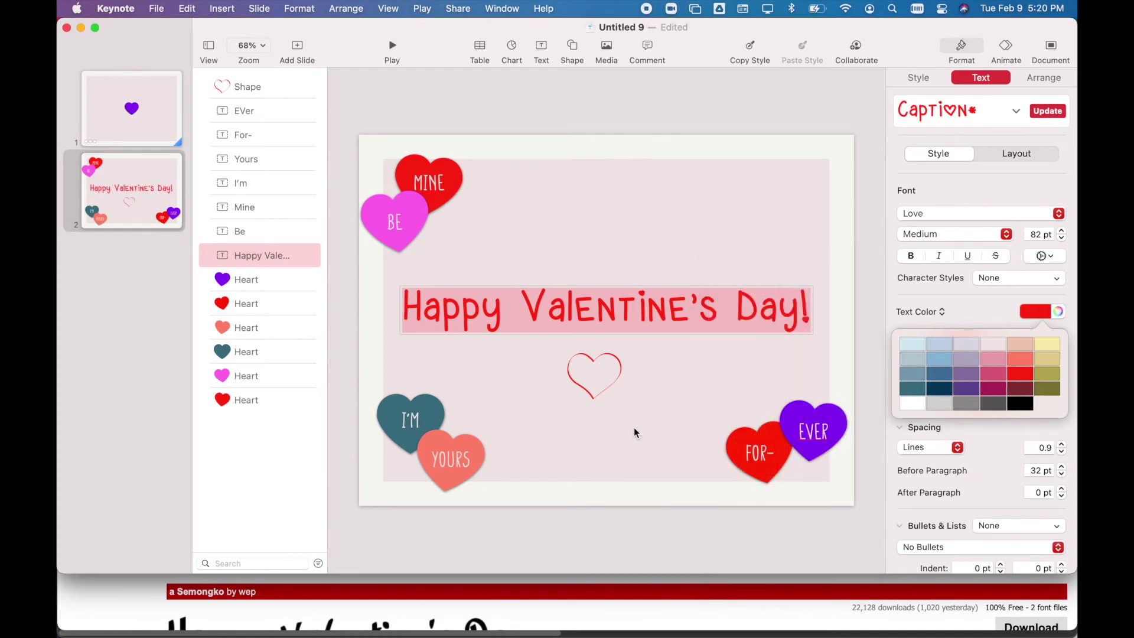
# Step: Thicken the border of the outlined heart below the greeting by a few points
pyautogui.click(608, 386)
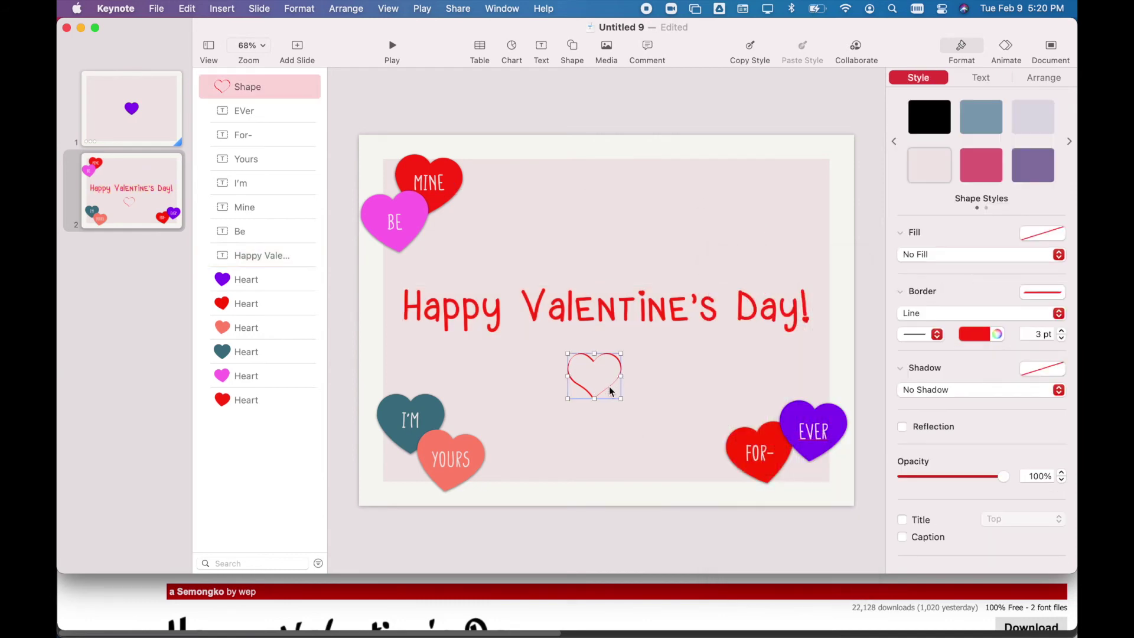
pyautogui.click(1063, 331)
pyautogui.click(1062, 331)
pyautogui.click(1062, 331)
pyautogui.click(768, 371)
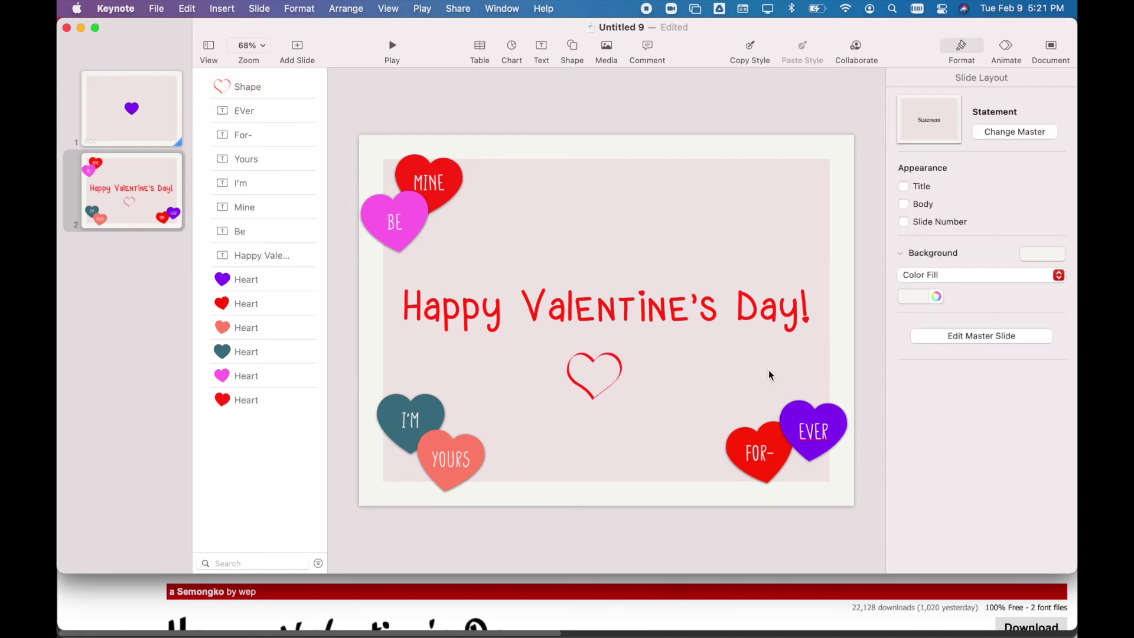
# Step: Add a text box with the sender's first name over the outlined heart and set its text size to 50 pt
pyautogui.click(541, 52)
pyautogui.moveTo(607, 319); pyautogui.dragTo(606, 377)
pyautogui.write('Tammy')
pyautogui.doubleClick(614, 379)
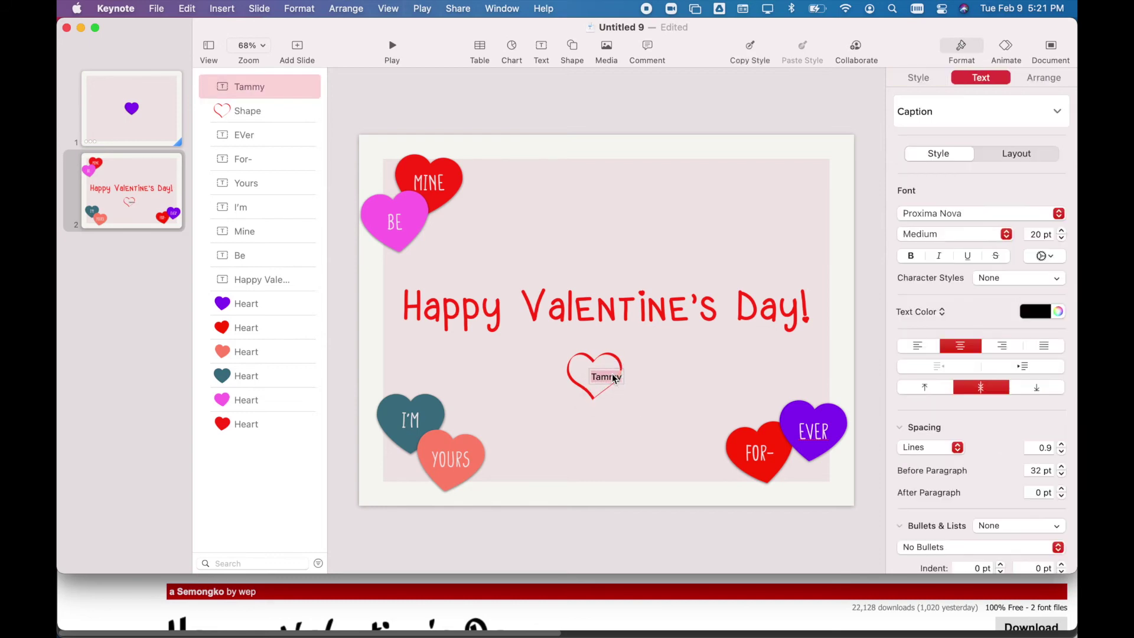
pyautogui.click(1037, 234)
pyautogui.write('50')
pyautogui.press('Return')
# Step: Set the signature's font to Sweet Poems and colour it by sampling the red of the "Mine" heart
pyautogui.click(975, 215)
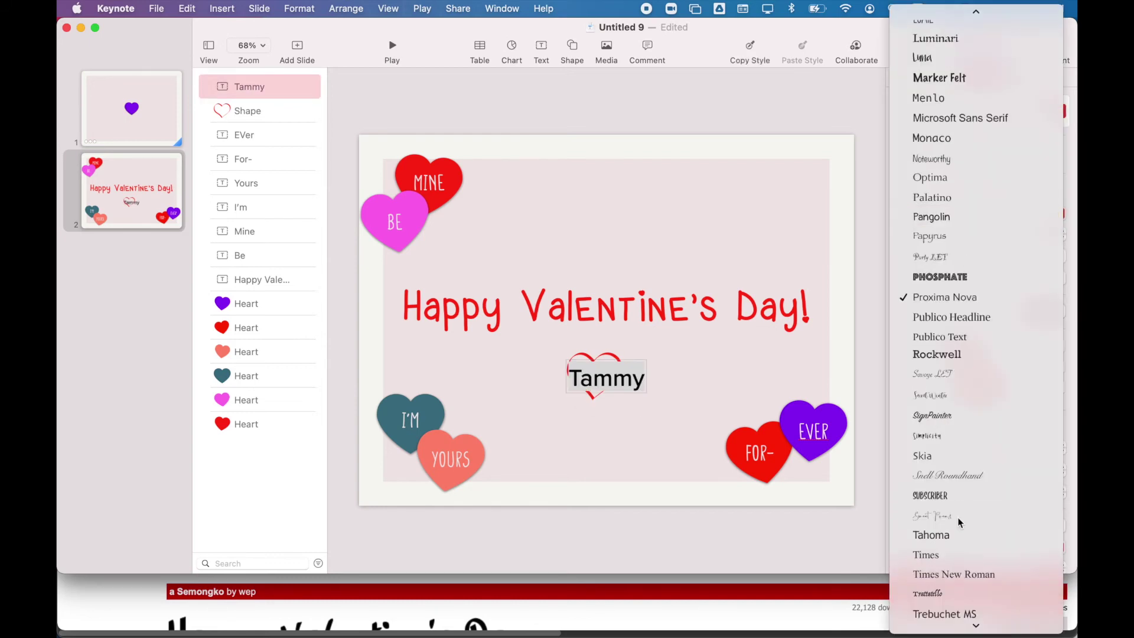
pyautogui.click(958, 520)
pyautogui.click(1044, 313)
pyautogui.click(1058, 312)
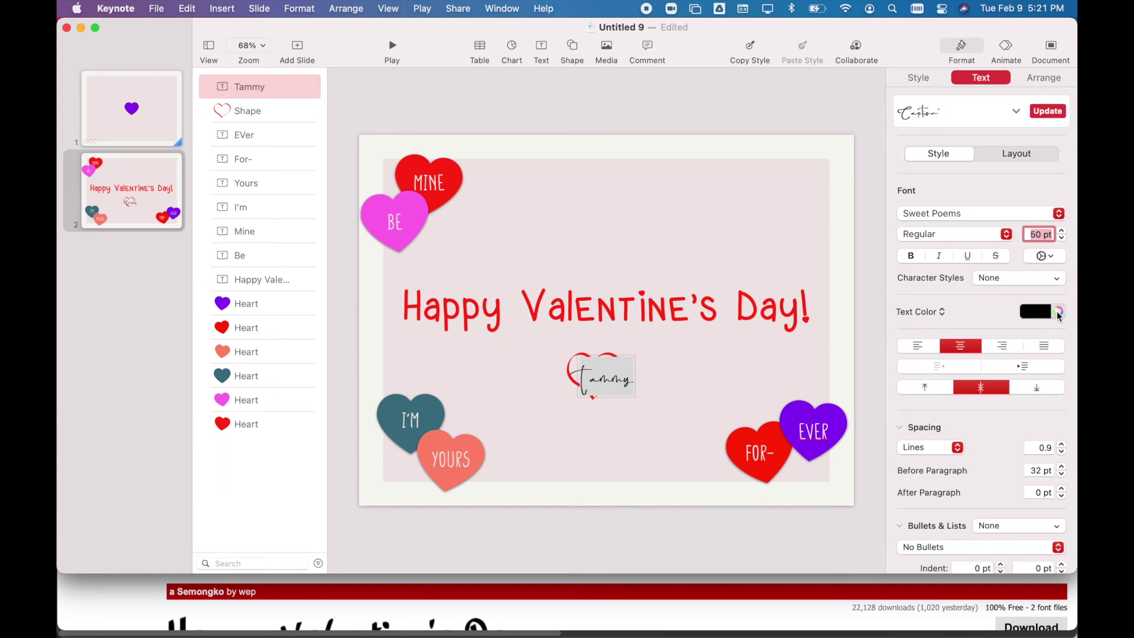
pyautogui.click(746, 529)
pyautogui.click(466, 175)
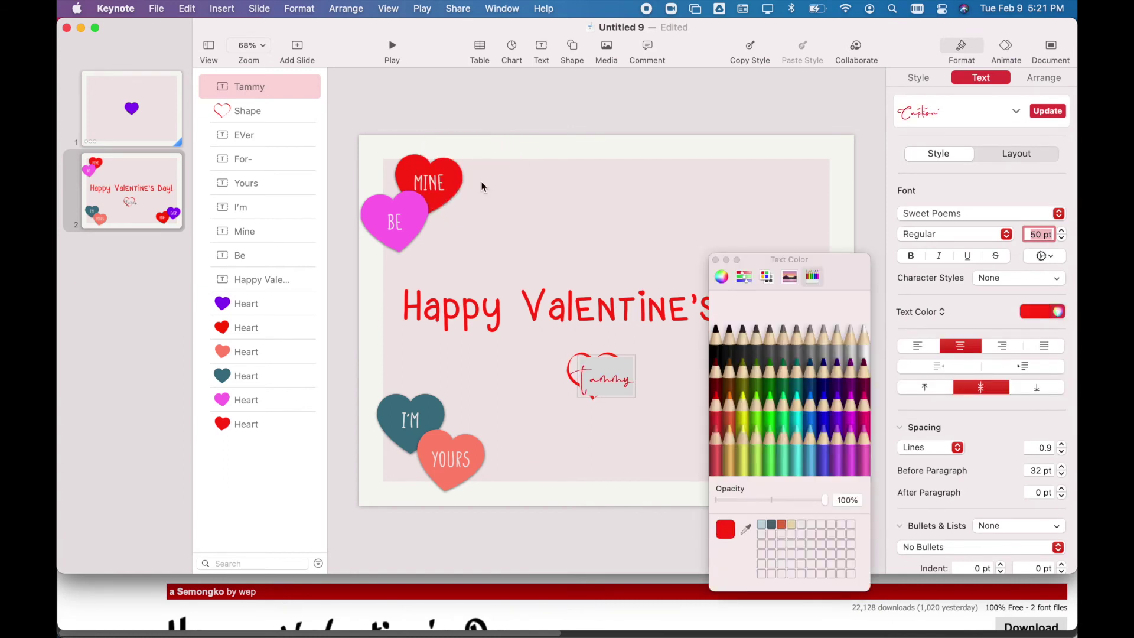
pyautogui.click(716, 260)
# Step: Move the signature slightly to the right and enlarge its text to 100 pt
pyautogui.click(628, 407)
pyautogui.moveTo(612, 383); pyautogui.dragTo(633, 383)
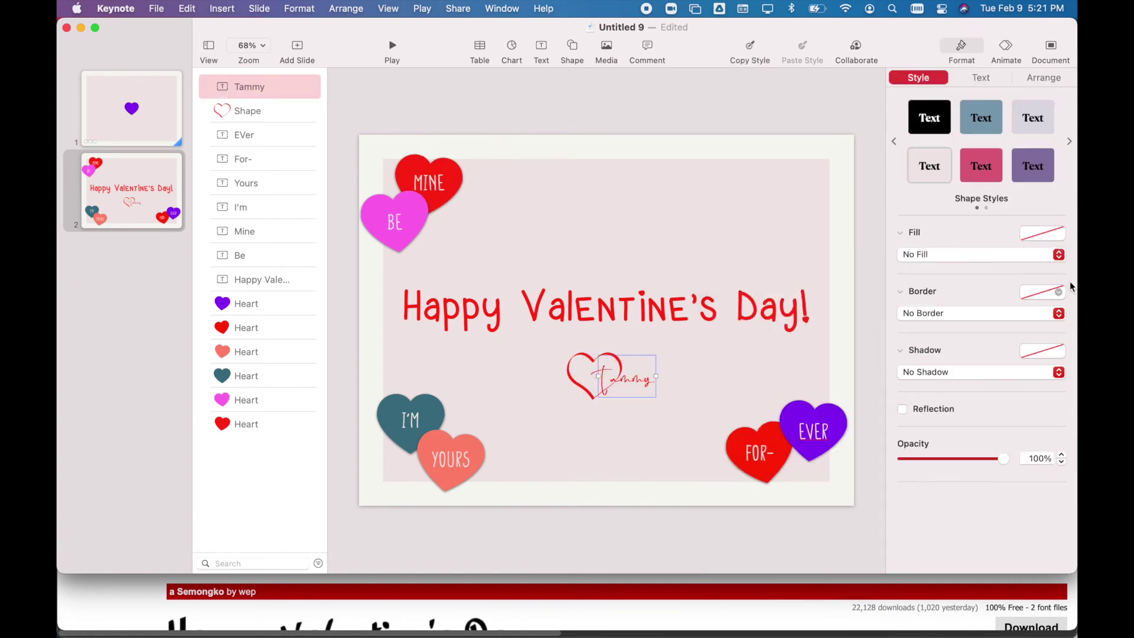
pyautogui.click(987, 78)
pyautogui.click(1063, 233)
pyautogui.click(1063, 233)
pyautogui.doubleClick(1038, 234)
pyautogui.write('100')
pyautogui.press('Return')
# Step: Place the signature just right of the outlined heart and nudge the heart slightly up and left
pyautogui.click(631, 453)
pyautogui.moveTo(641, 384); pyautogui.dragTo(691, 384)
pyautogui.click(590, 394)
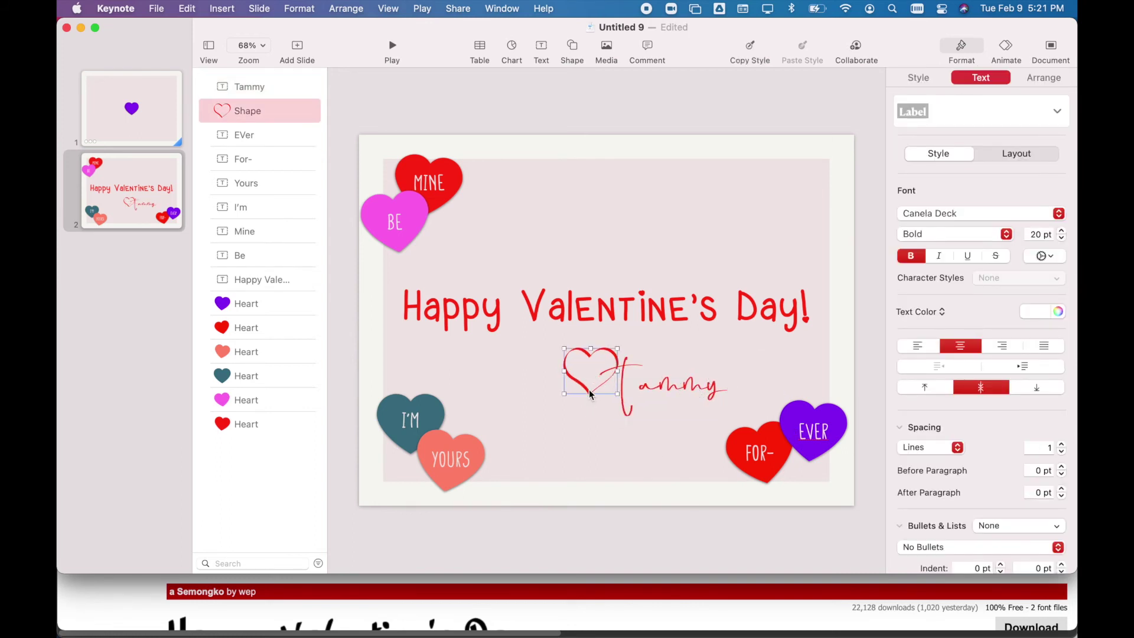
pyautogui.click(604, 466)
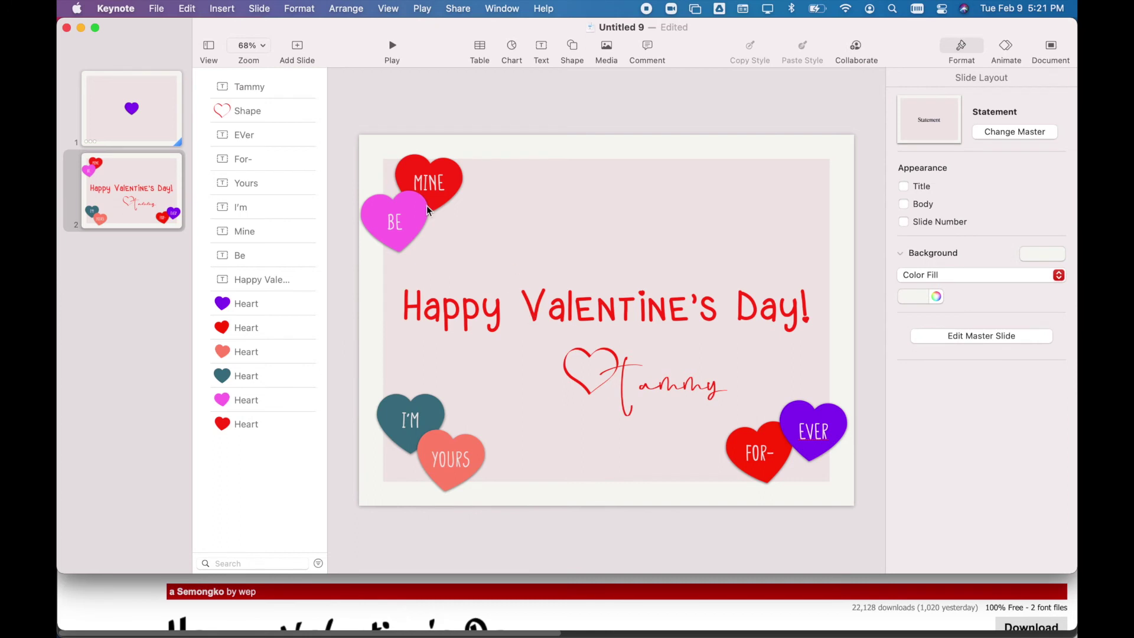
# Step: Apply the Flash Bulbs build-in effect to the "Happy Valentine's Day!" text
pyautogui.click(467, 319)
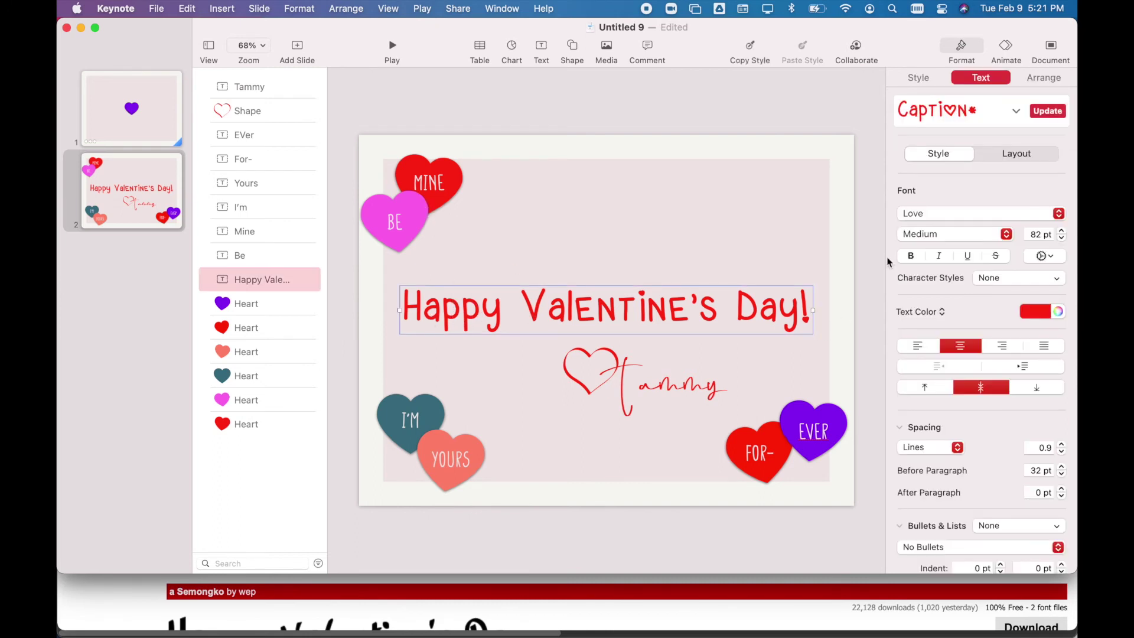
pyautogui.click(1004, 47)
pyautogui.click(978, 128)
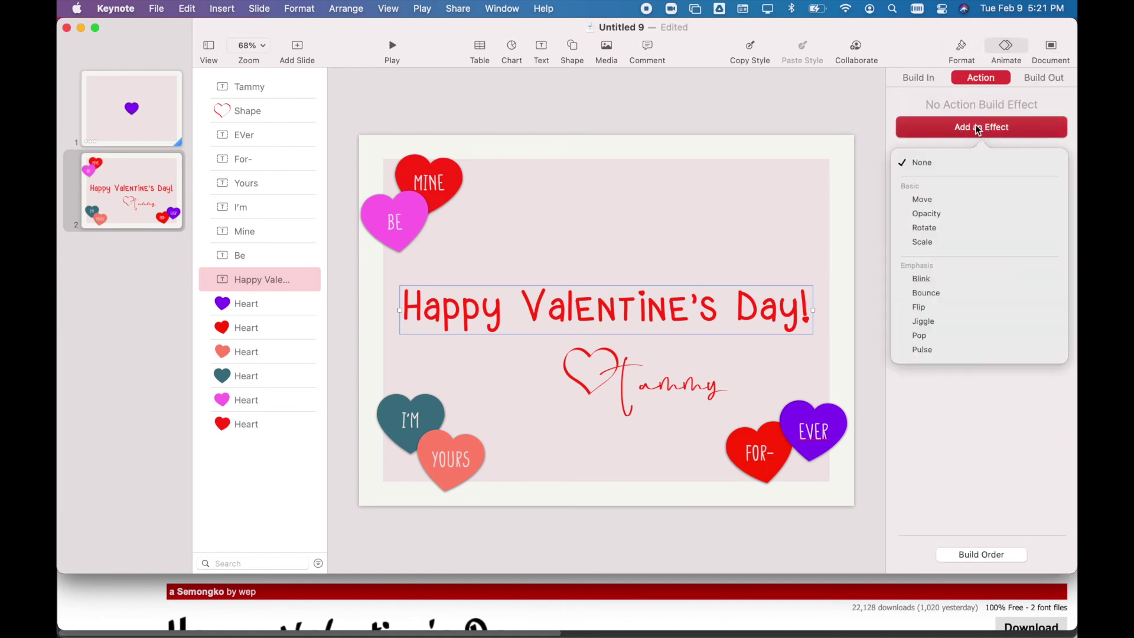
pyautogui.click(933, 81)
pyautogui.click(947, 135)
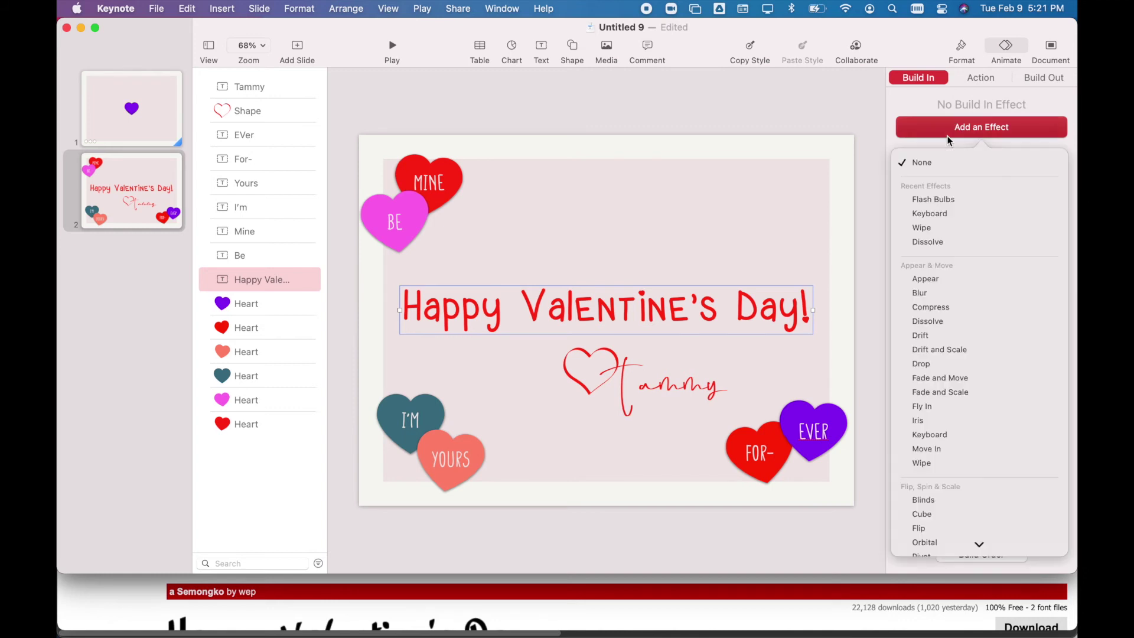
pyautogui.click(954, 200)
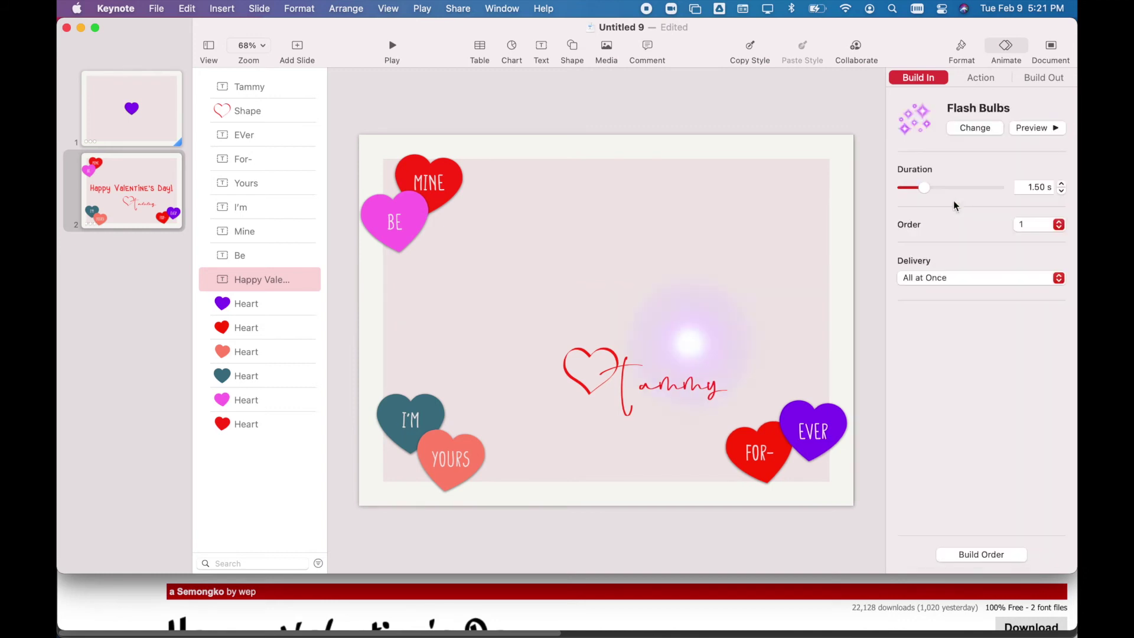
# Step: Apply the Wipe build-in effect to the signature text
pyautogui.click(655, 390)
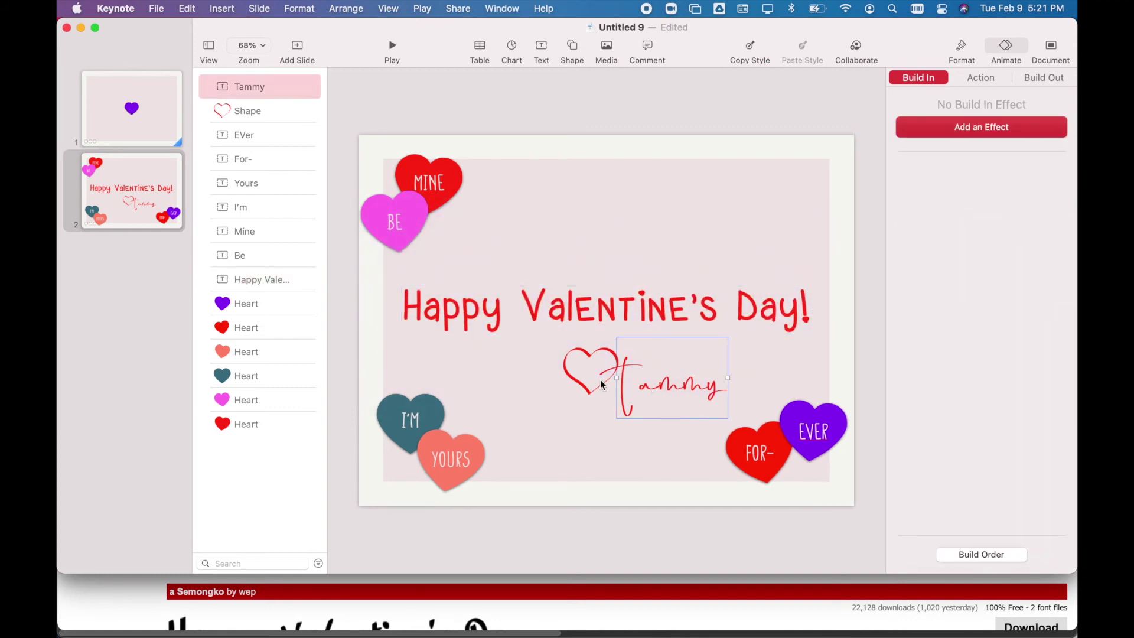
pyautogui.click(602, 387)
pyautogui.click(674, 390)
pyautogui.click(962, 127)
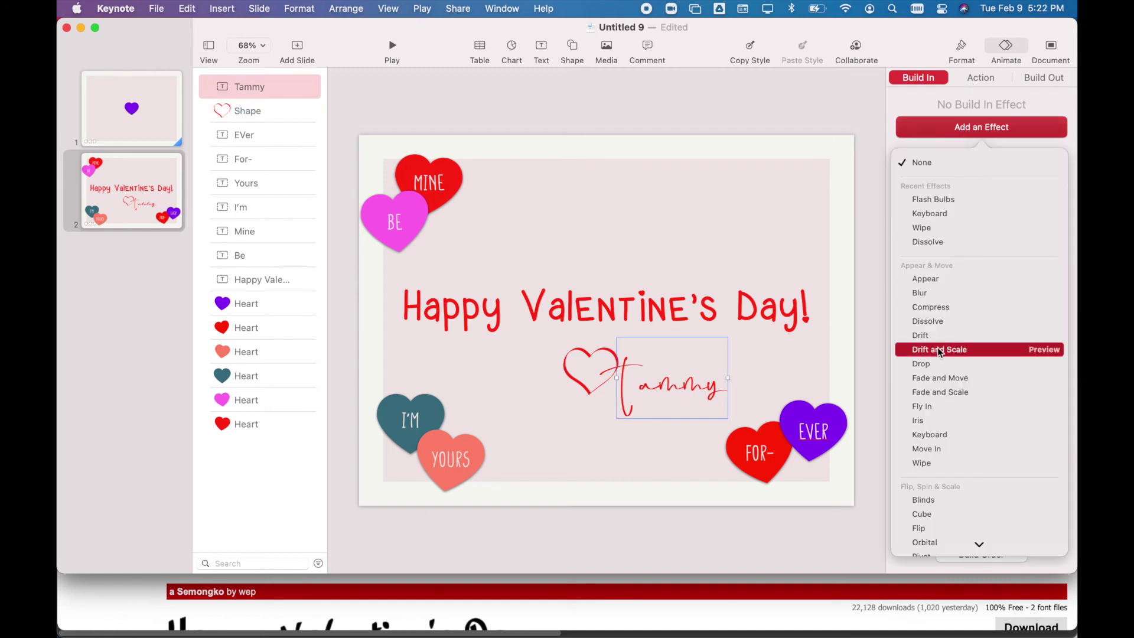
pyautogui.click(938, 464)
pyautogui.click(564, 473)
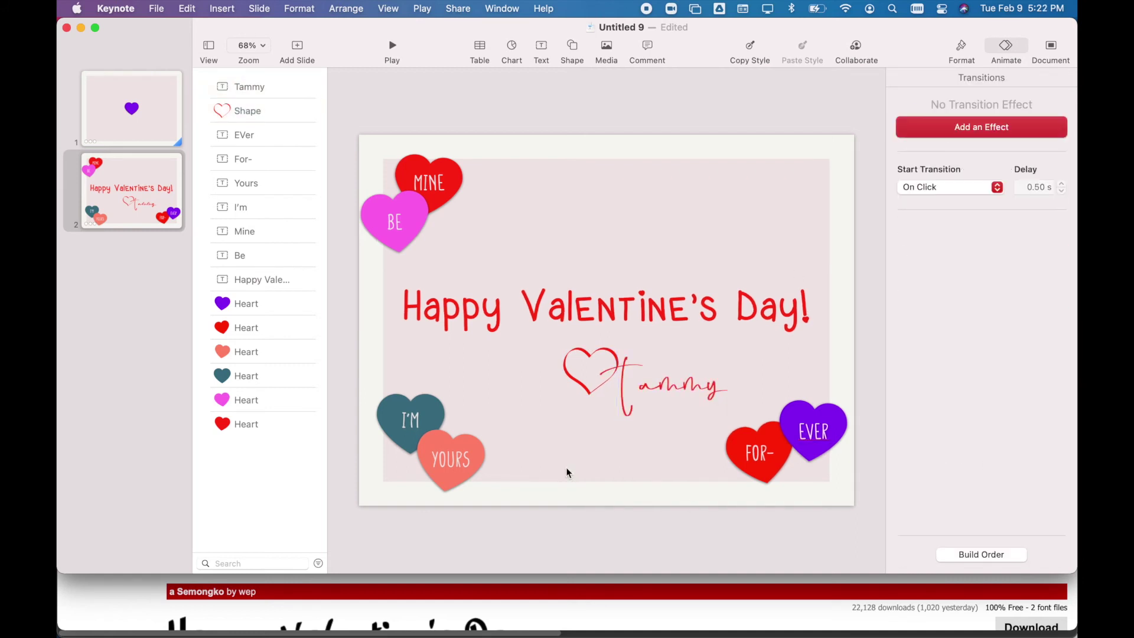
# Step: Apply the Line Draw build-in effect to the outlined heart with a 0.90 s duration and counterclockwise direction
pyautogui.click(589, 395)
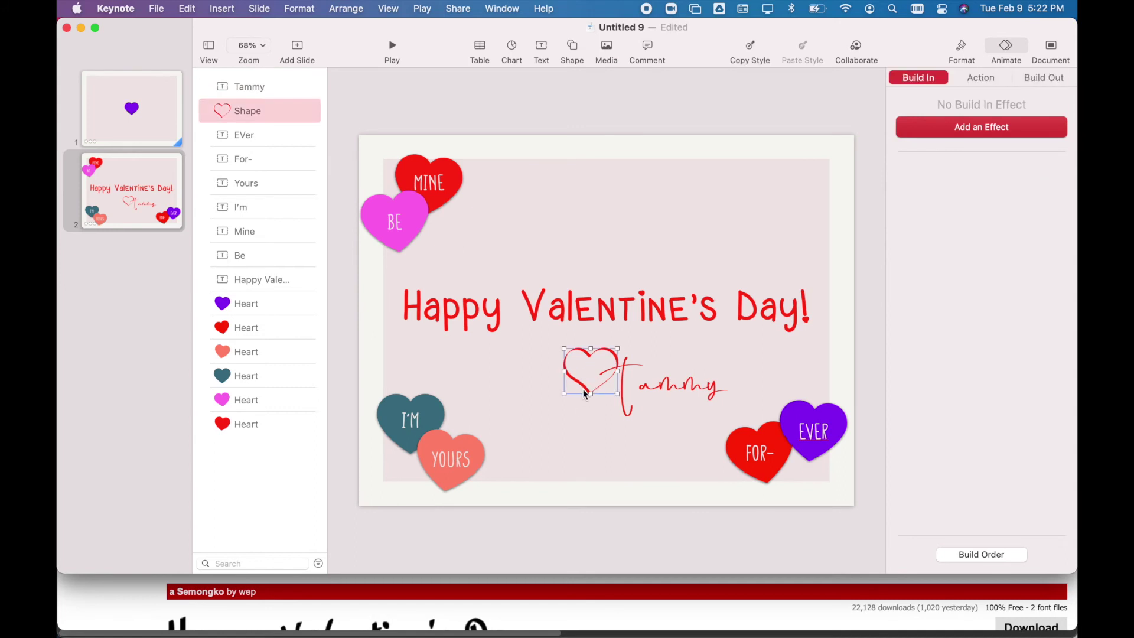
pyautogui.click(919, 129)
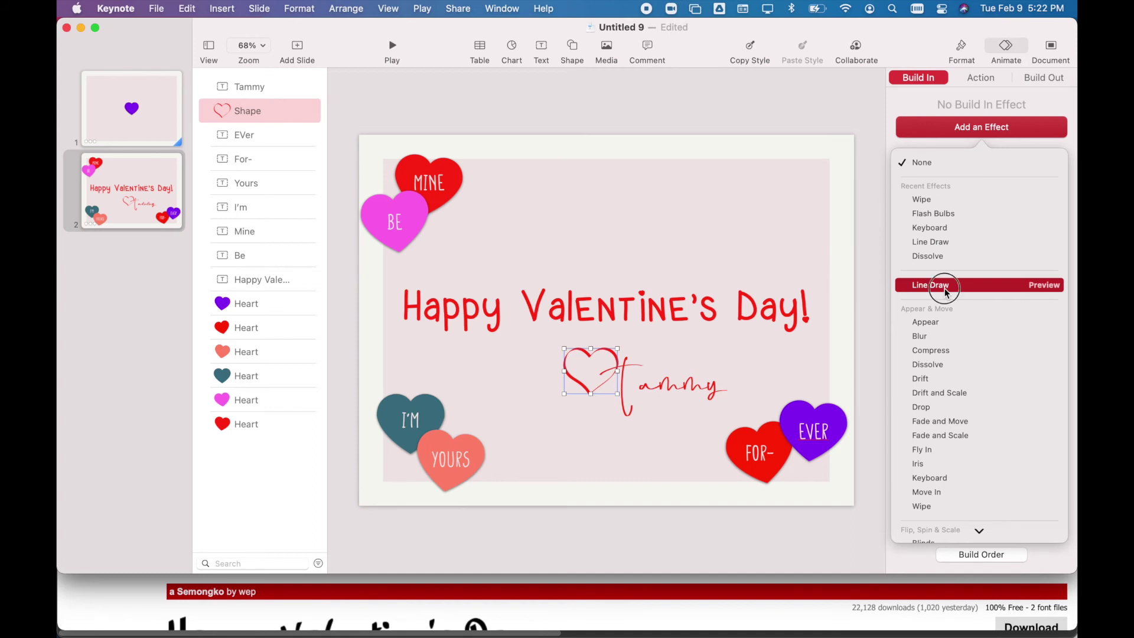
pyautogui.click(945, 288)
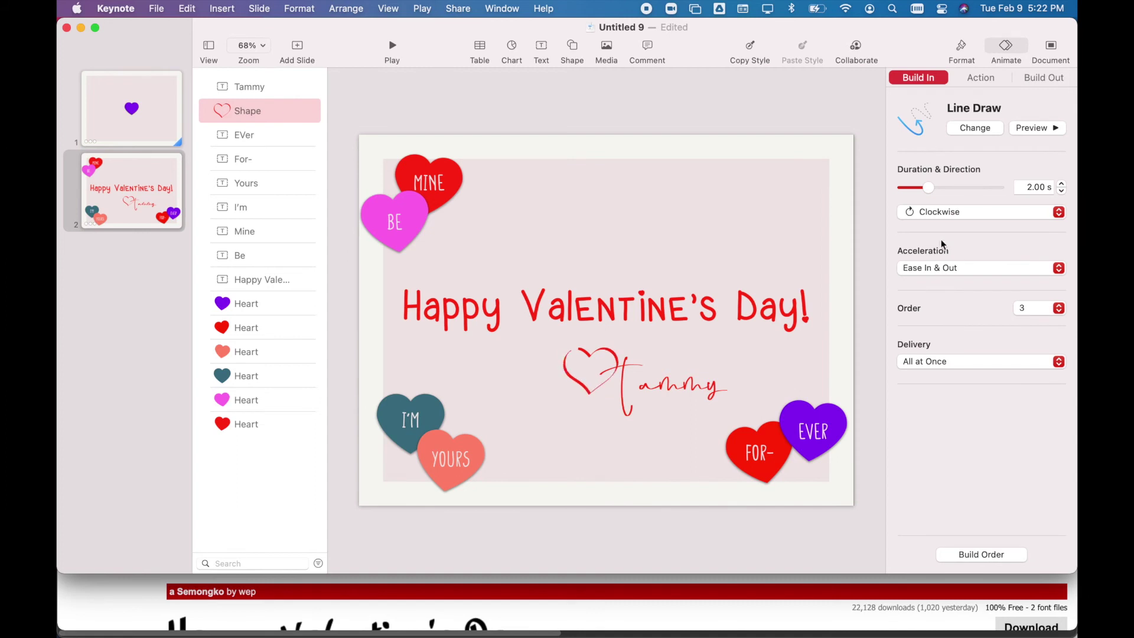
pyautogui.click(1061, 191)
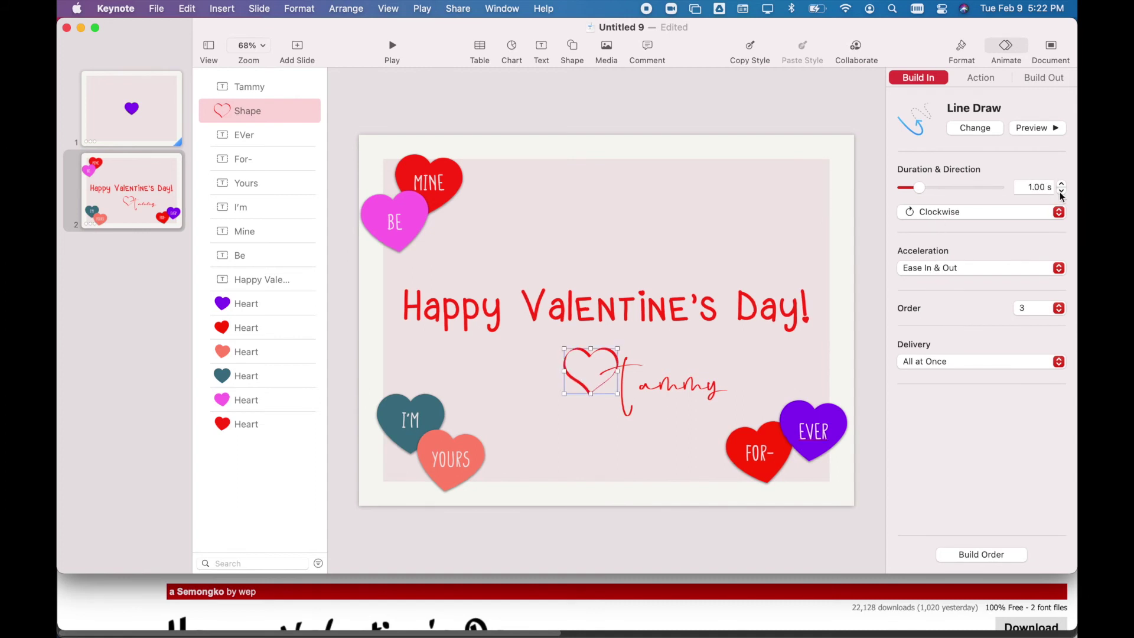
pyautogui.click(920, 215)
pyautogui.click(917, 231)
pyautogui.click(613, 472)
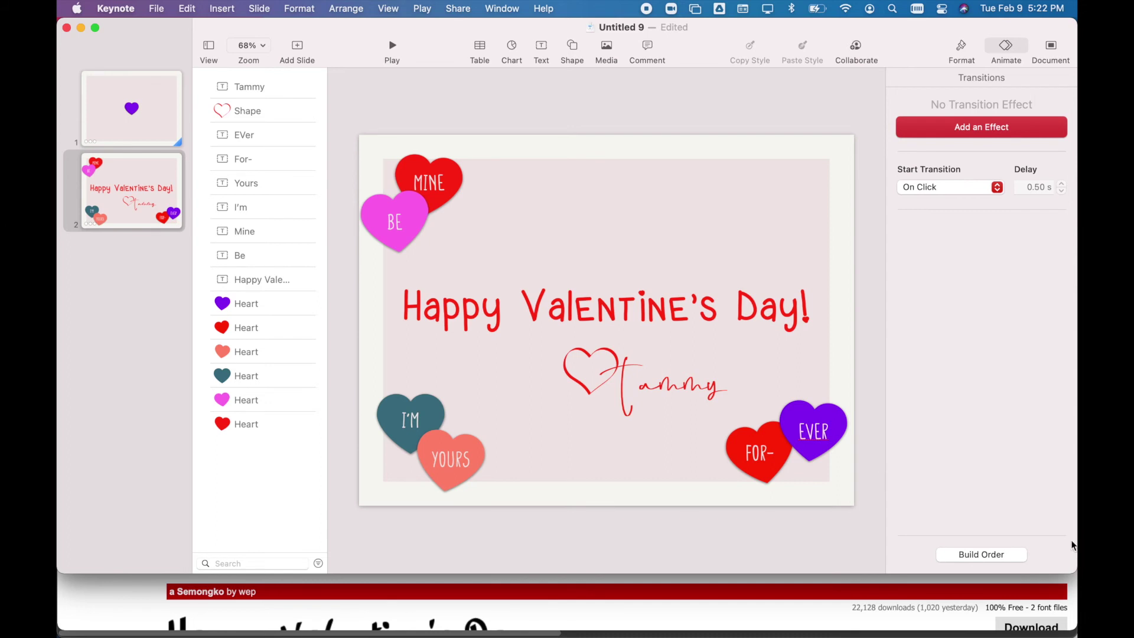
# Step: Open the build order and set the "Happy Valentine's Day!" Flash Bulbs build to start After Transition
pyautogui.click(963, 555)
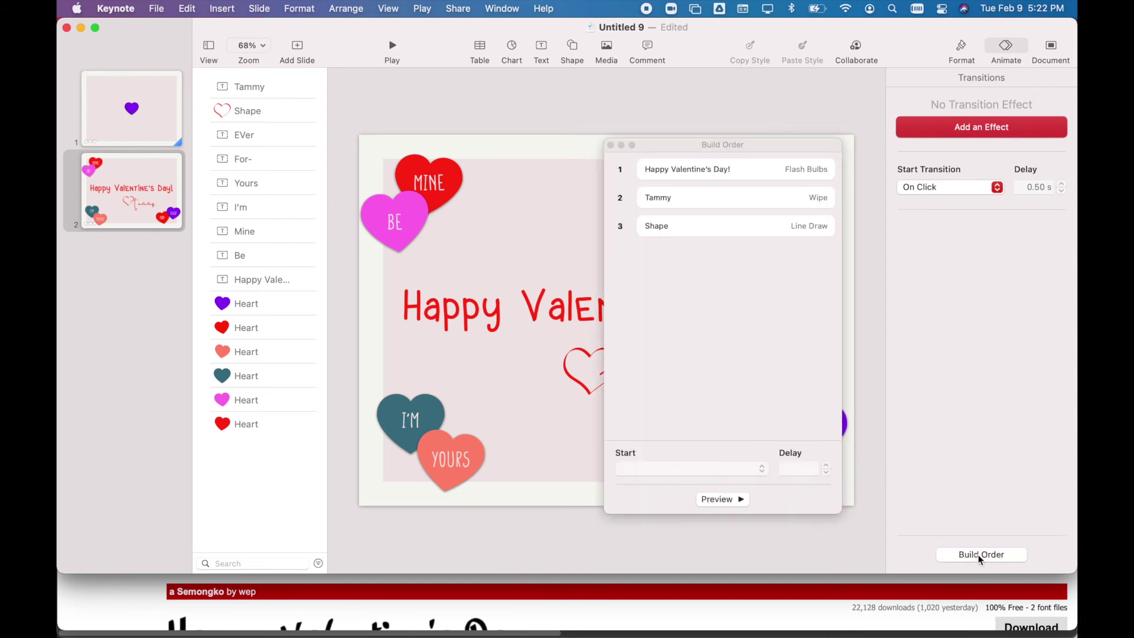
pyautogui.click(737, 169)
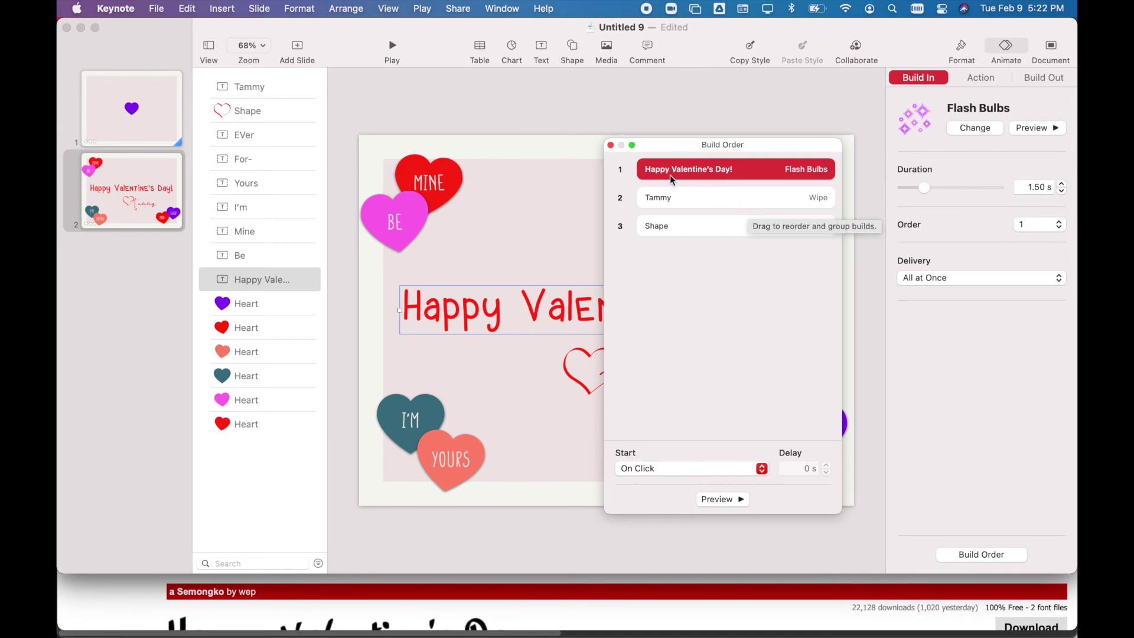
pyautogui.click(635, 469)
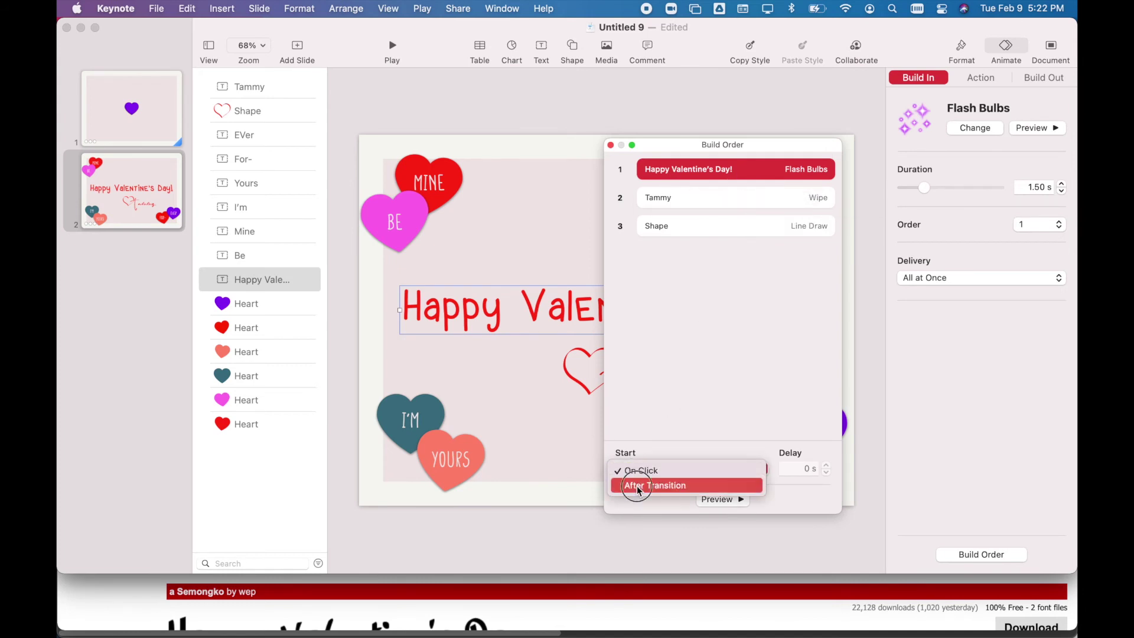
pyautogui.click(639, 486)
# Step: Set the outlined heart's Line Draw build to start After Build 2, following the signature
pyautogui.click(692, 200)
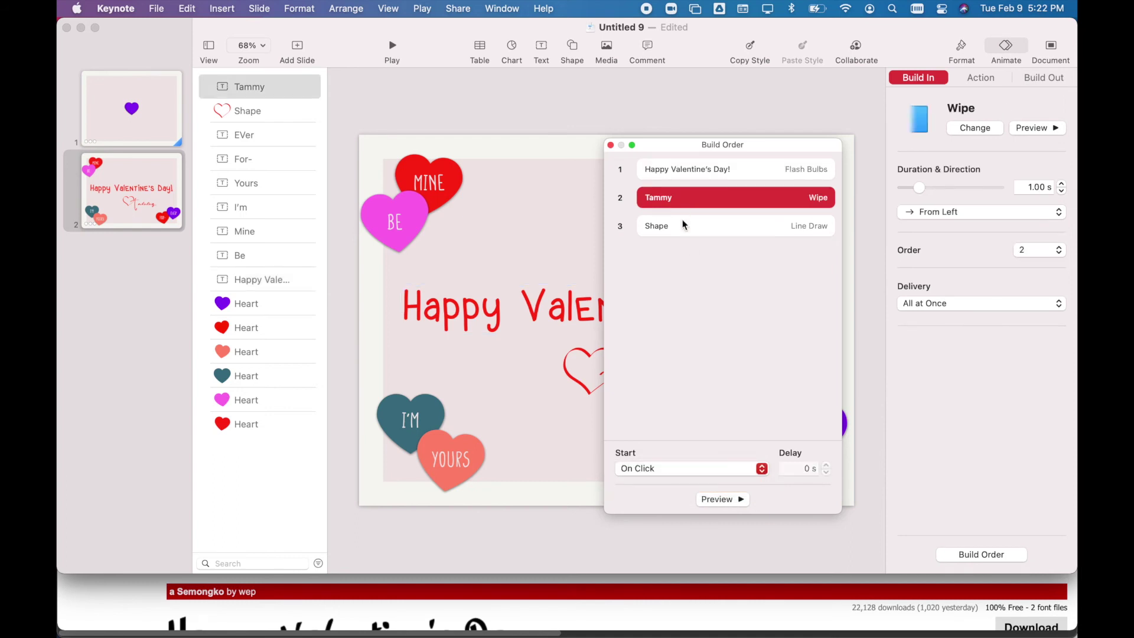
pyautogui.click(683, 226)
pyautogui.click(660, 467)
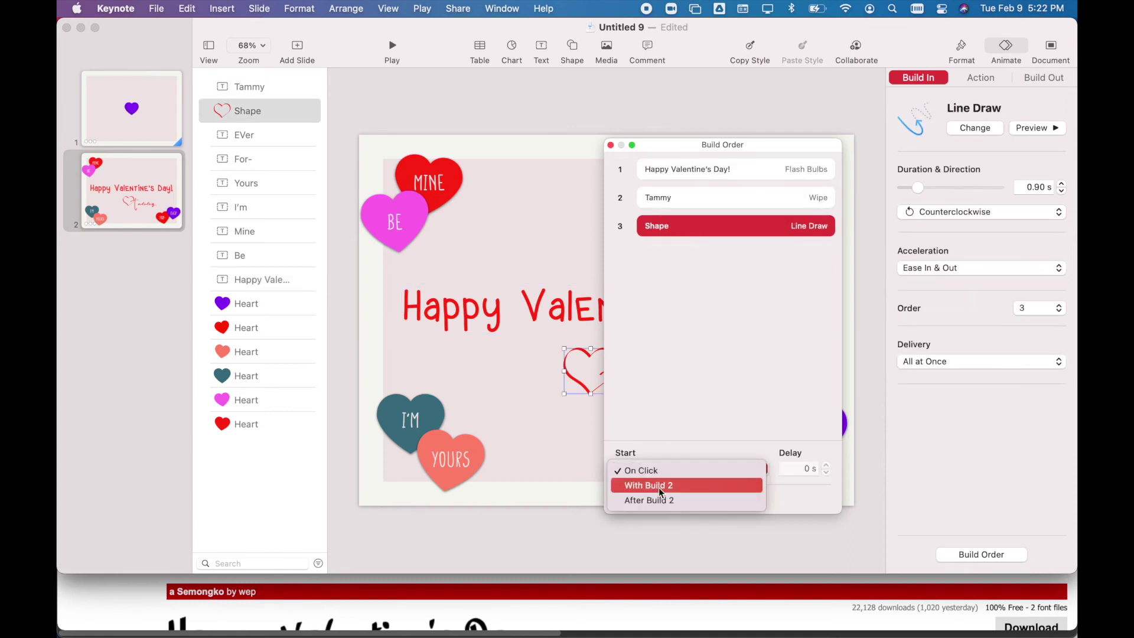
pyautogui.click(664, 502)
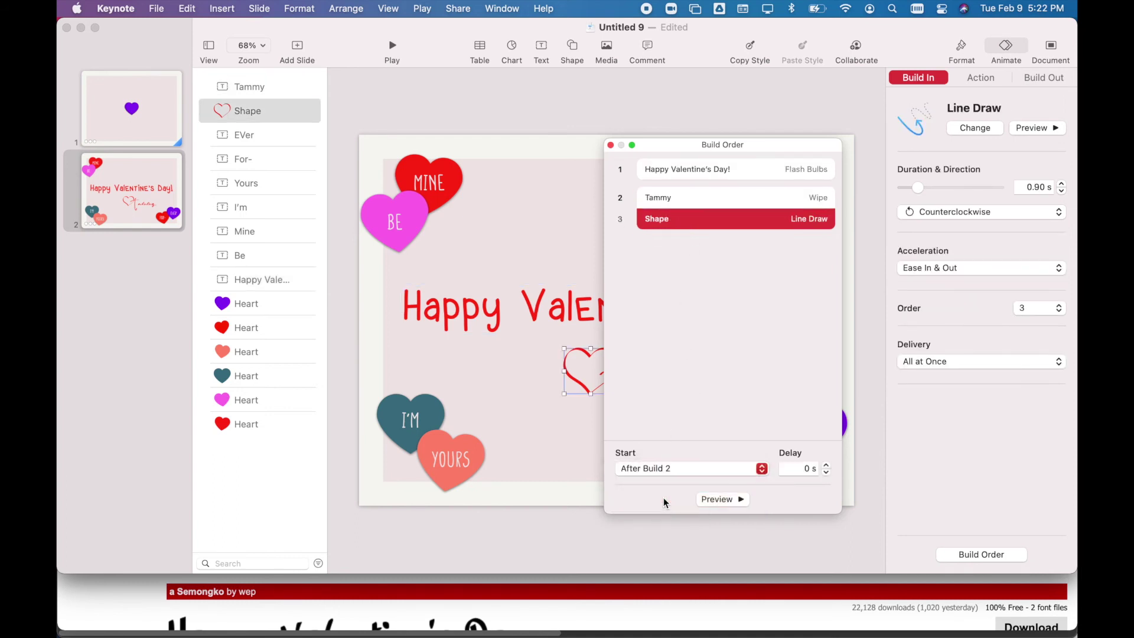
# Step: Move the signature's Wipe build below the heart's Line Draw build and set it to start After Build 2
pyautogui.click(728, 198)
pyautogui.moveTo(720, 196); pyautogui.dragTo(724, 236)
pyautogui.click(652, 468)
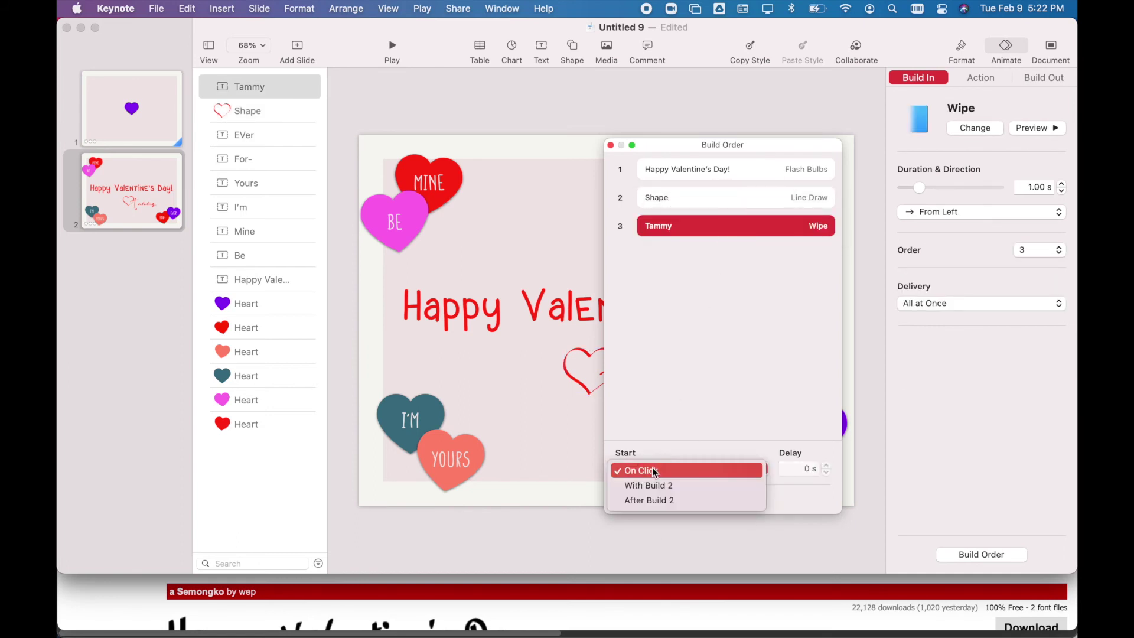
pyautogui.click(648, 501)
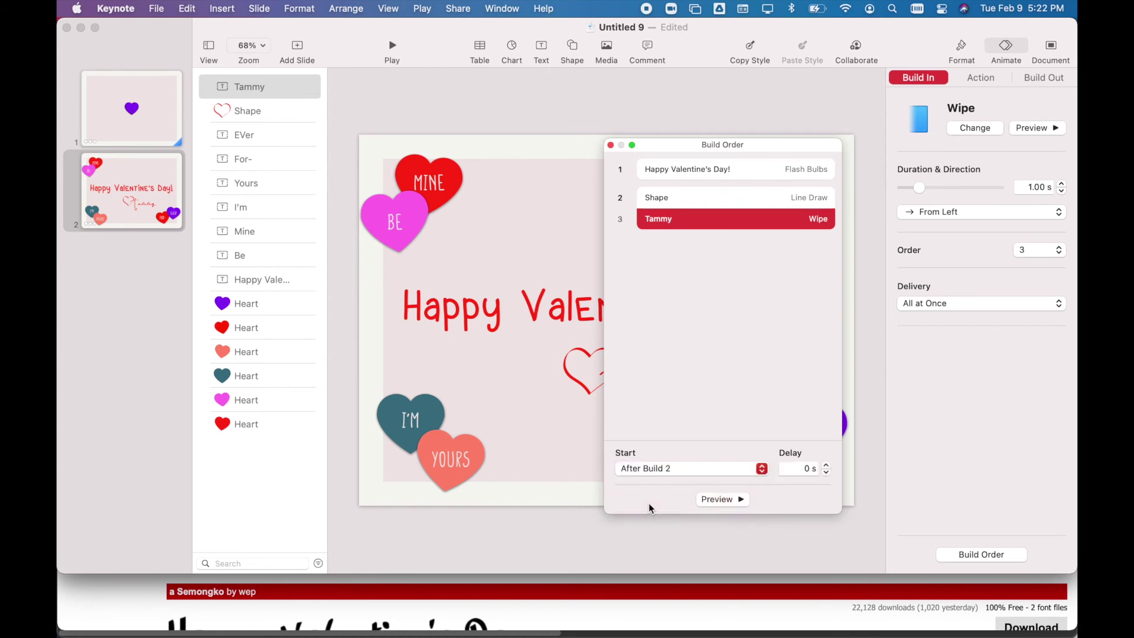
# Step: Set the outlined heart's Line Draw build to start After Build 1, check the sequence and close the build order
pyautogui.click(692, 195)
pyautogui.click(678, 471)
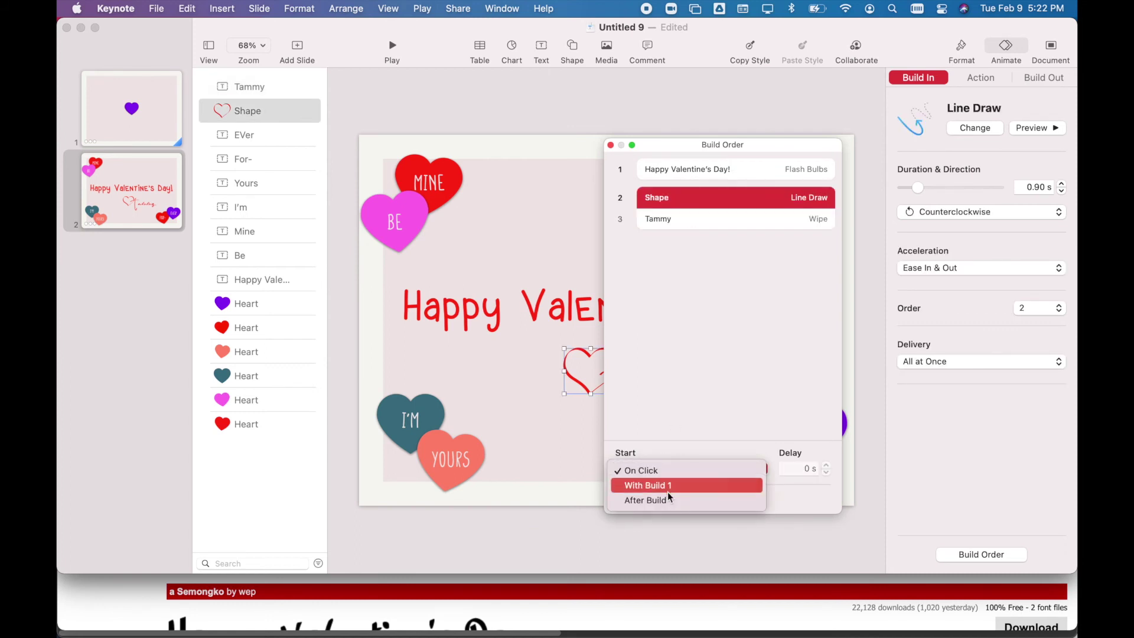
pyautogui.click(667, 501)
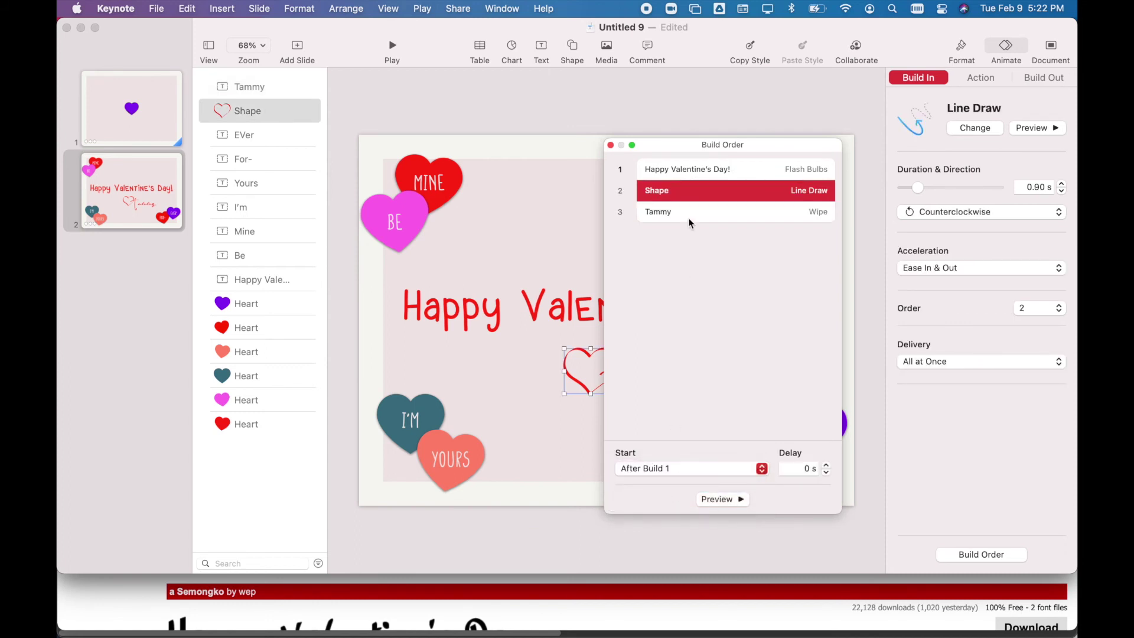
pyautogui.click(664, 169)
pyautogui.click(666, 199)
pyautogui.click(670, 215)
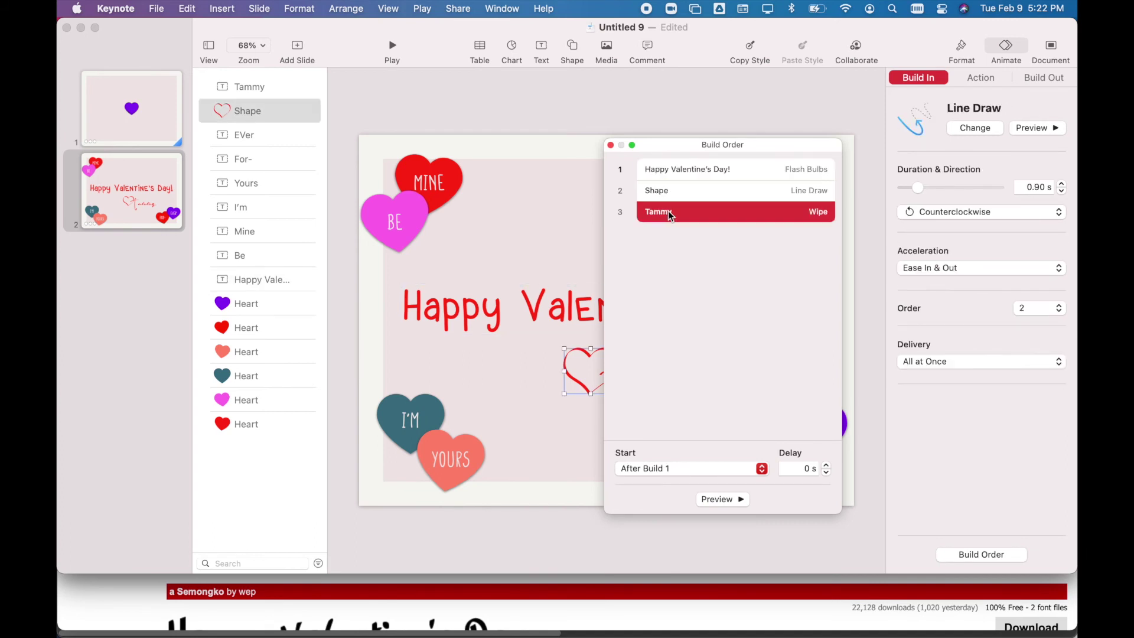
pyautogui.click(661, 166)
pyautogui.click(610, 146)
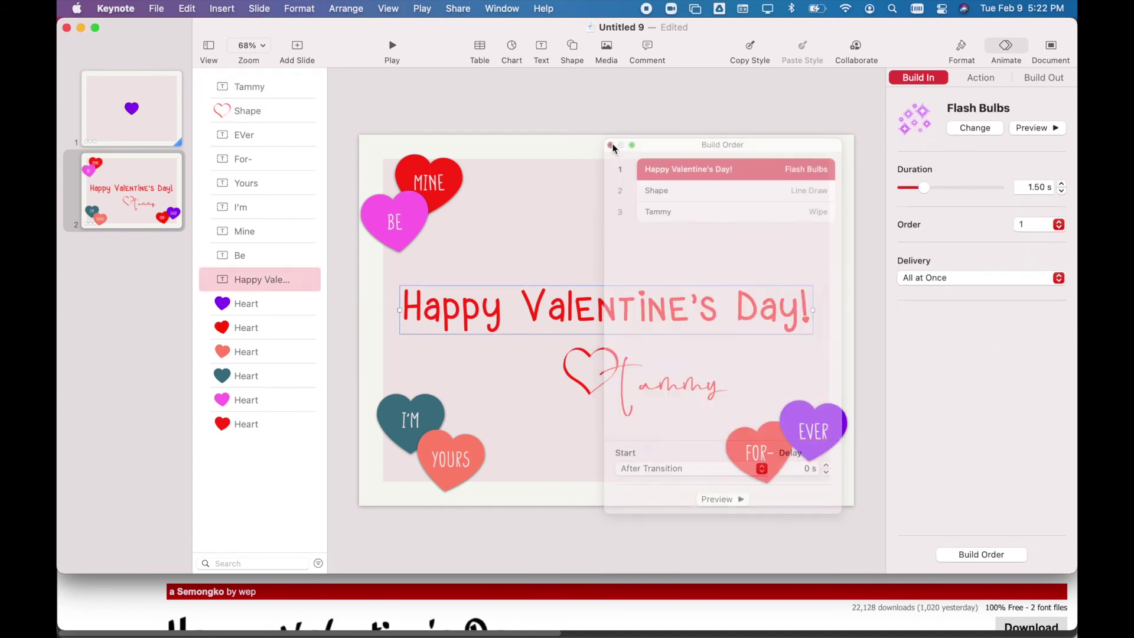
# Step: Play the slideshow from slide 1 to review the whole animation, and exit it at the end
pyautogui.click(148, 106)
pyautogui.click(392, 45)
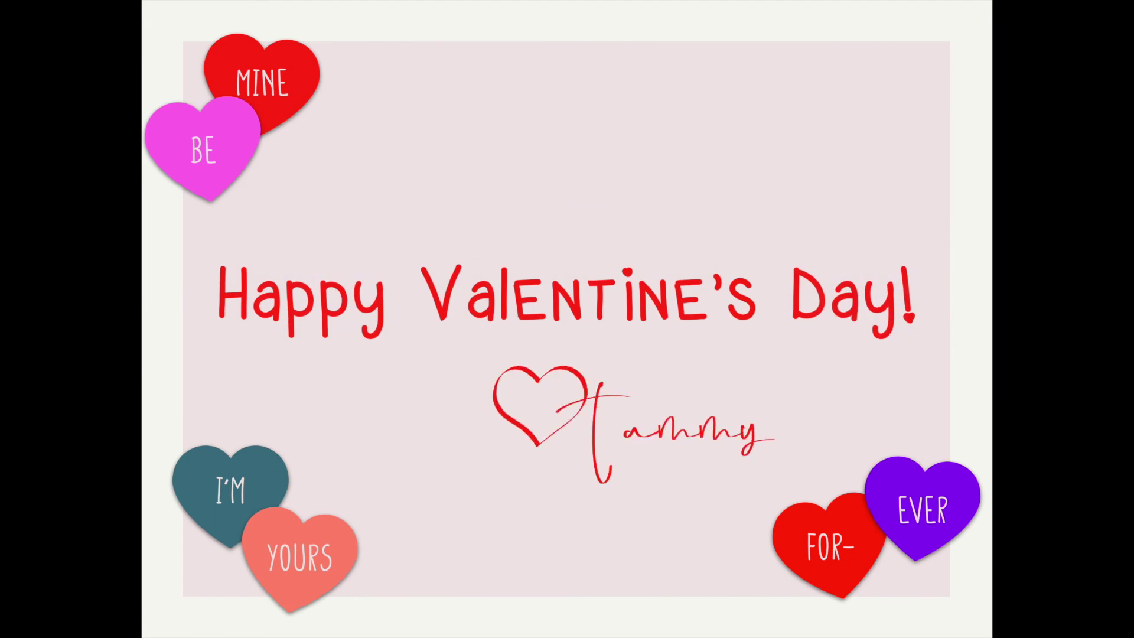
pyautogui.press('Escape')
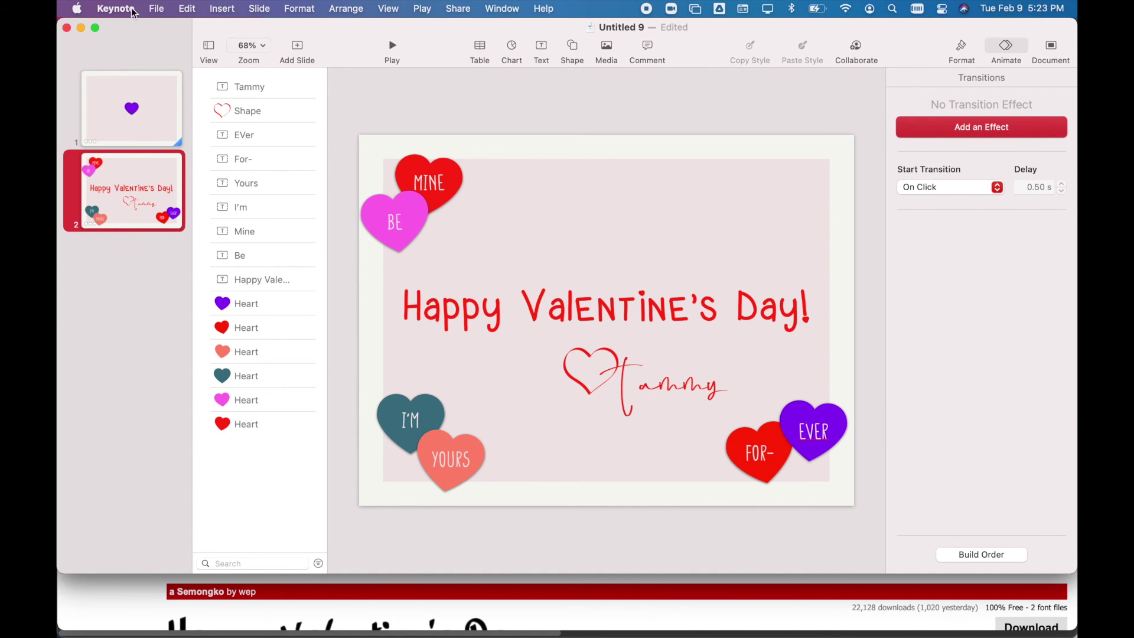
# Step: Start an Animated GIF export covering slides 1 to 2 at Extra Large resolution
pyautogui.click(157, 8)
pyautogui.moveTo(181, 180)
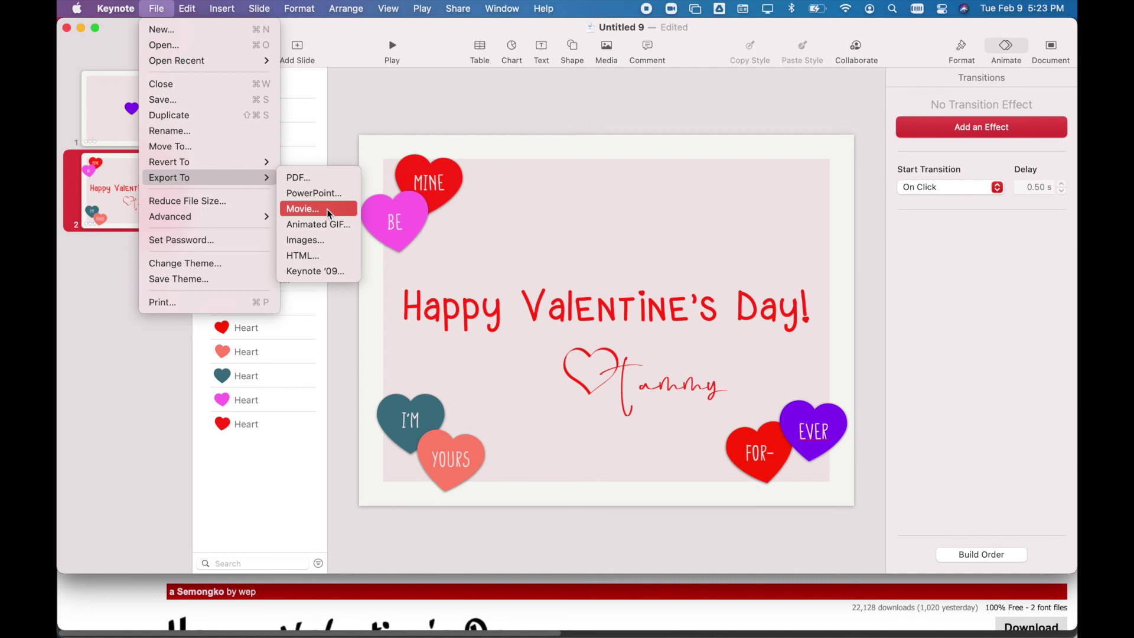
pyautogui.click(339, 227)
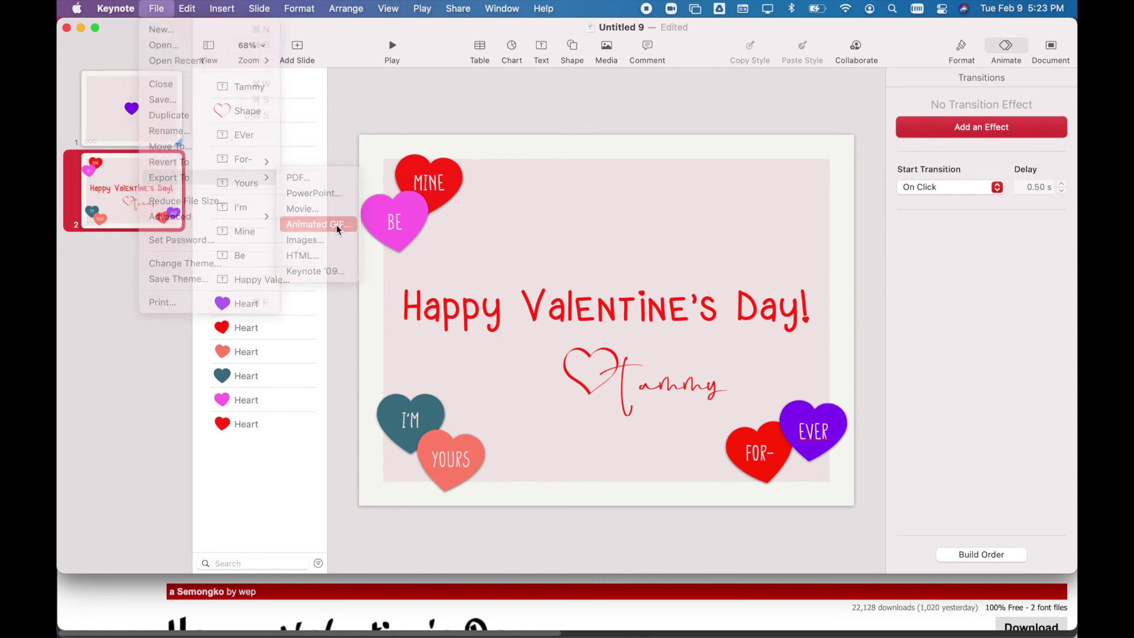
pyautogui.write('1')
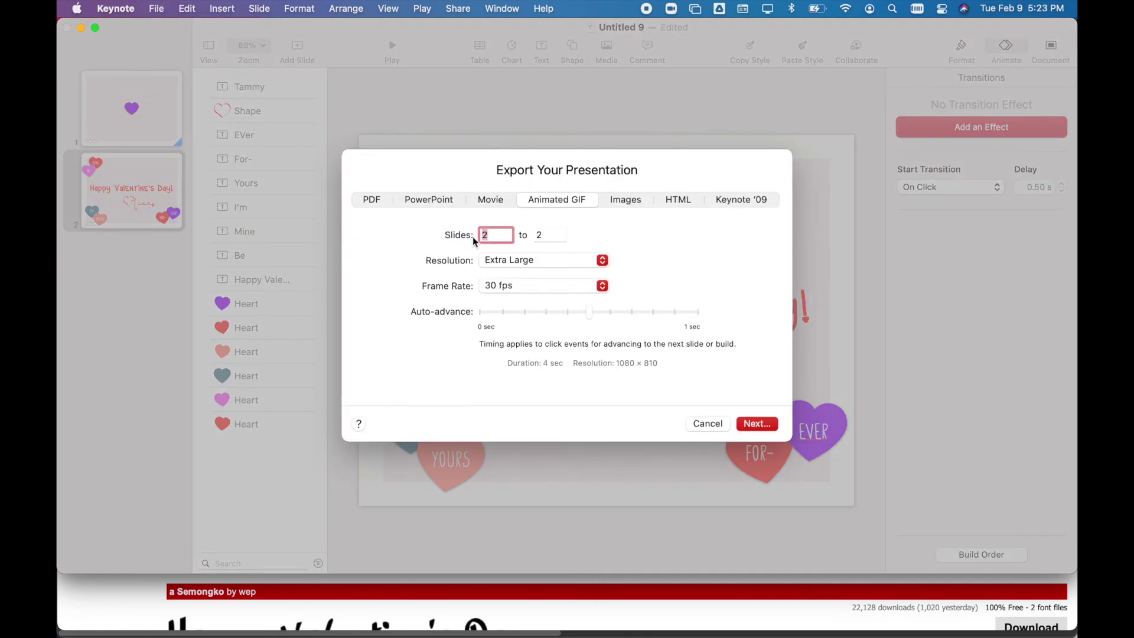
pyautogui.click(545, 265)
pyautogui.click(544, 262)
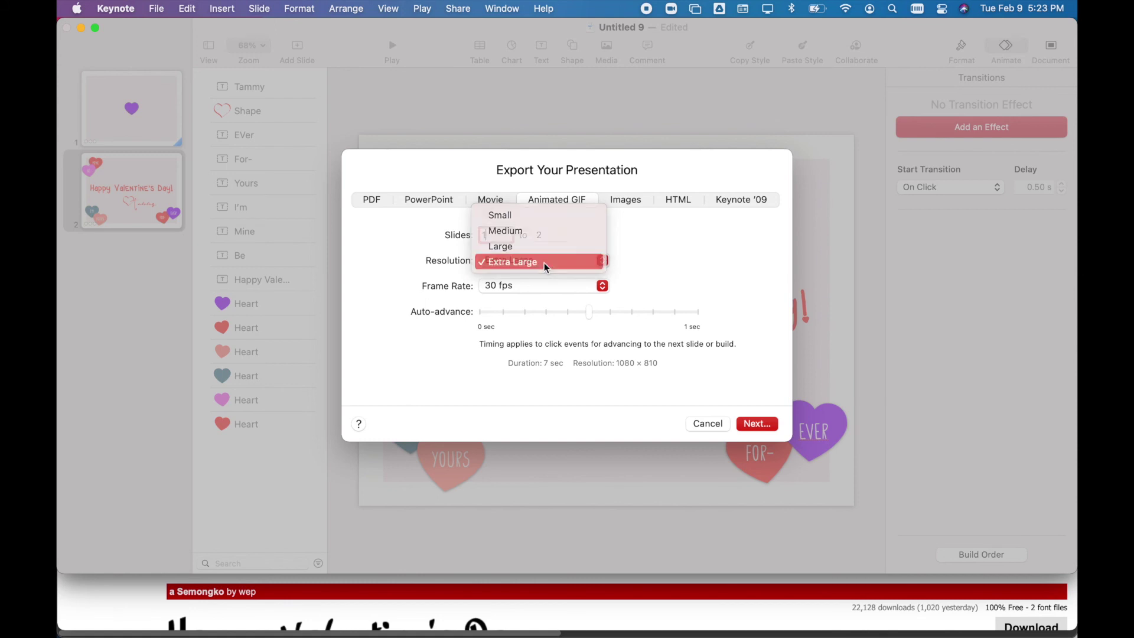
# Step: Compare the 24 fps and 30 fps frame rates for the GIF export and choose 24 fps
pyautogui.click(499, 289)
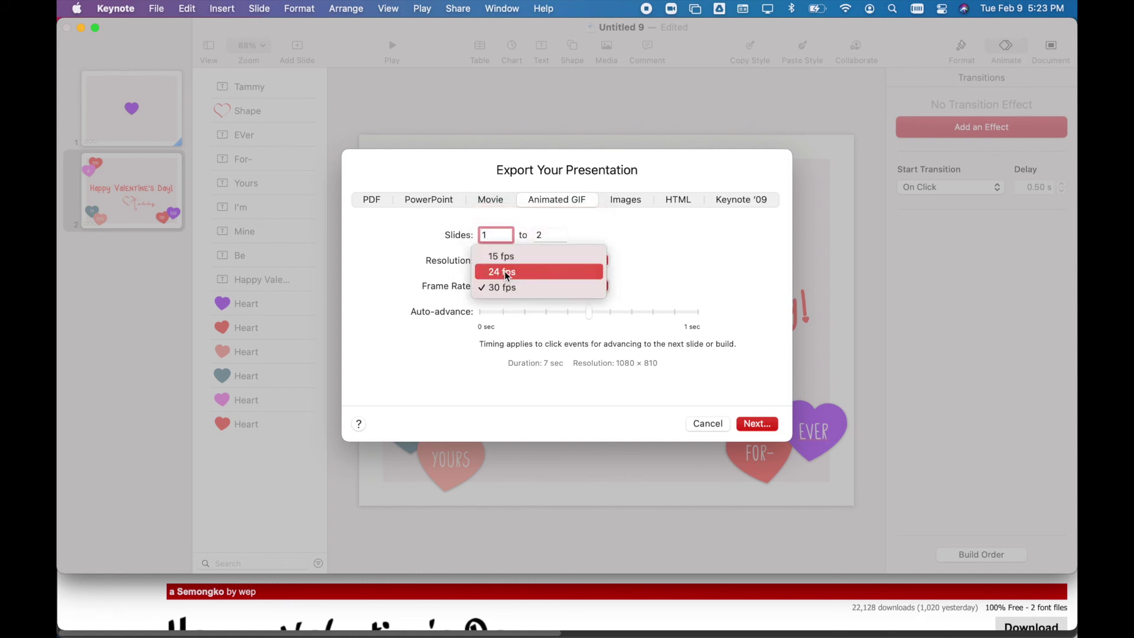
pyautogui.click(505, 273)
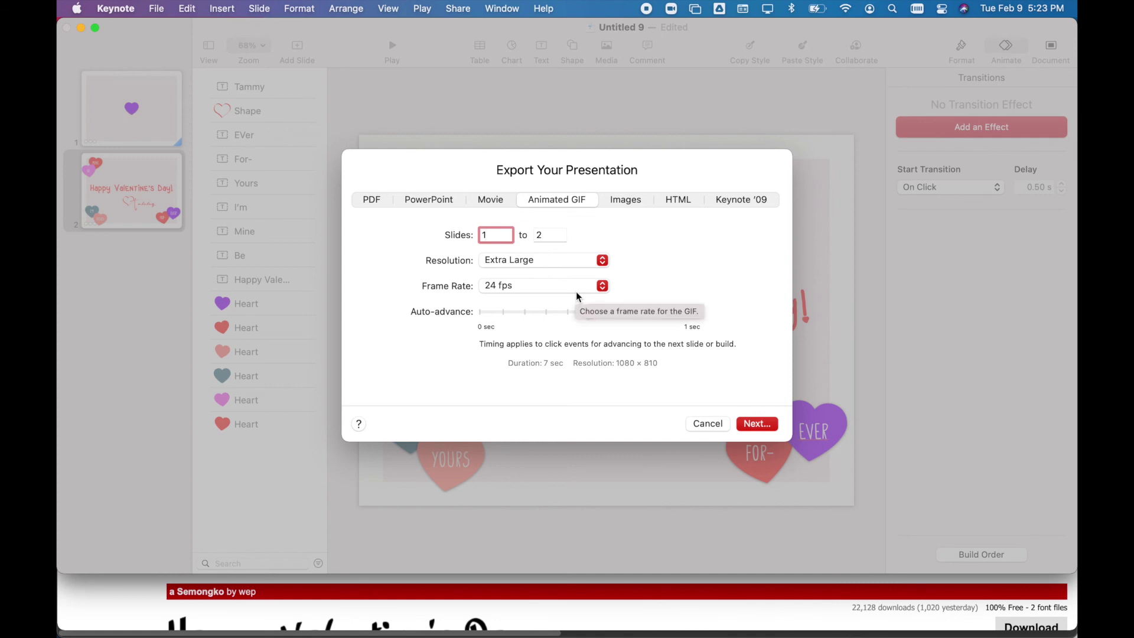
pyautogui.click(555, 286)
pyautogui.click(556, 305)
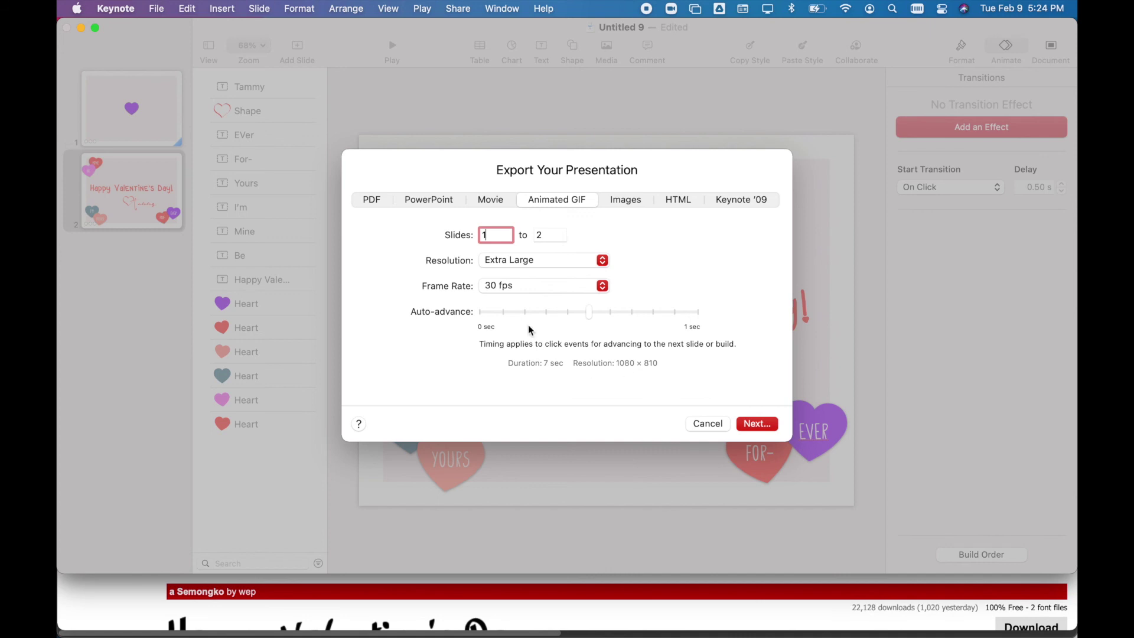
pyautogui.click(530, 285)
pyautogui.click(530, 277)
# Step: Export the animated GIF to the Downloads folder under the name "Valentine 3"
pyautogui.click(756, 425)
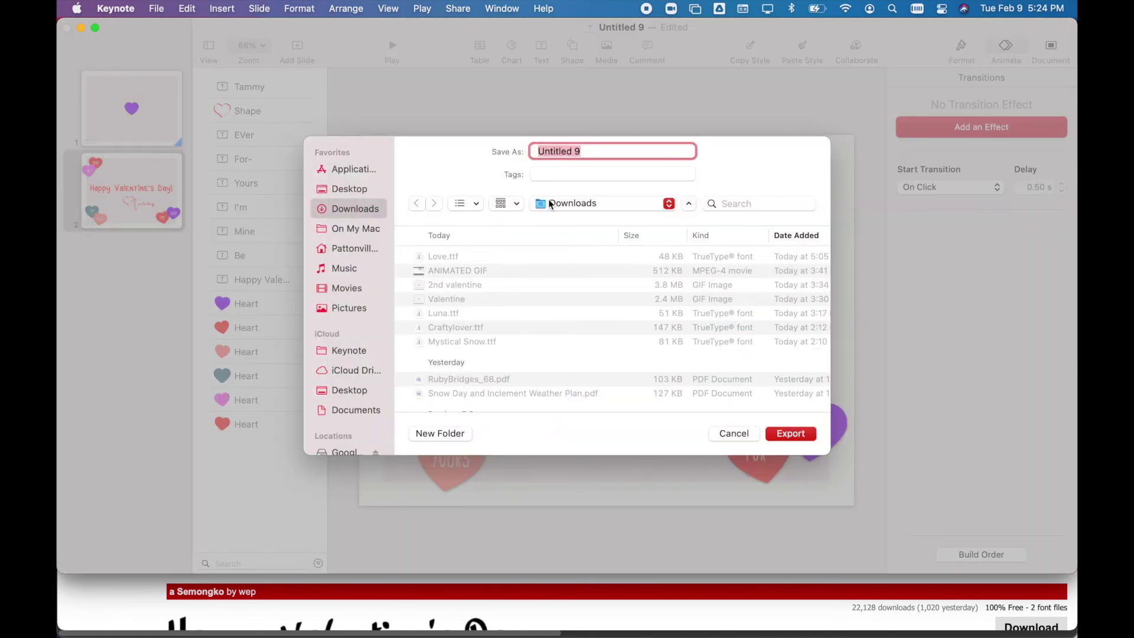
pyautogui.tripleClick(556, 152)
pyautogui.write('Valentine 3')
pyautogui.click(798, 436)
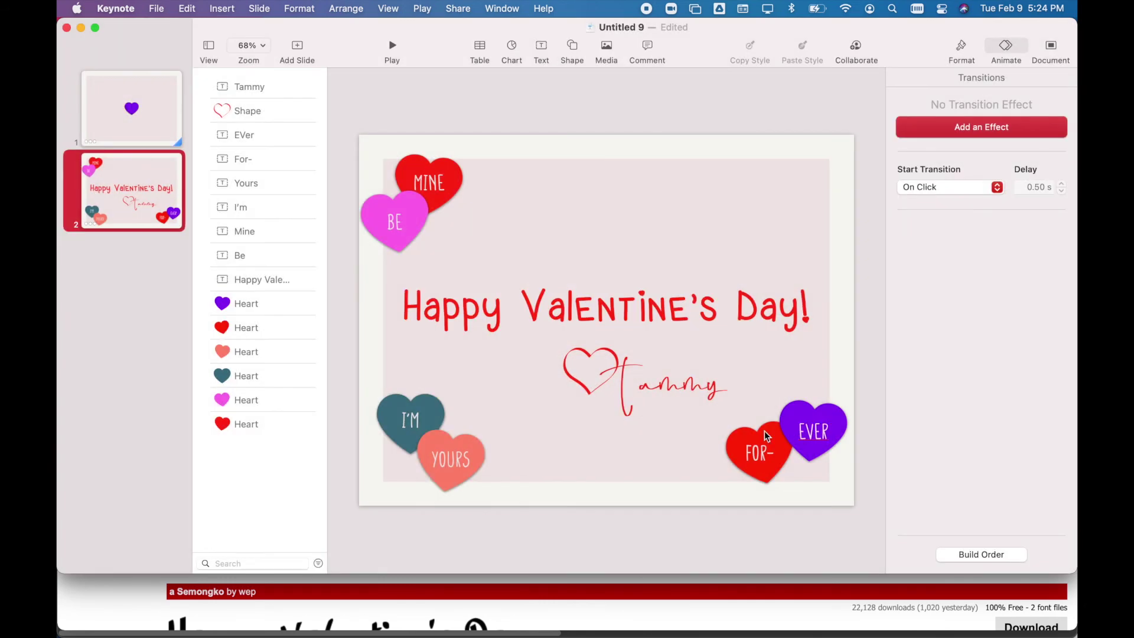
# Step: Open the exported Valentine 3 GIF from the Downloads folder in Safari to view it, and clear Safari's downloads list
pyautogui.moveTo(176, 621)
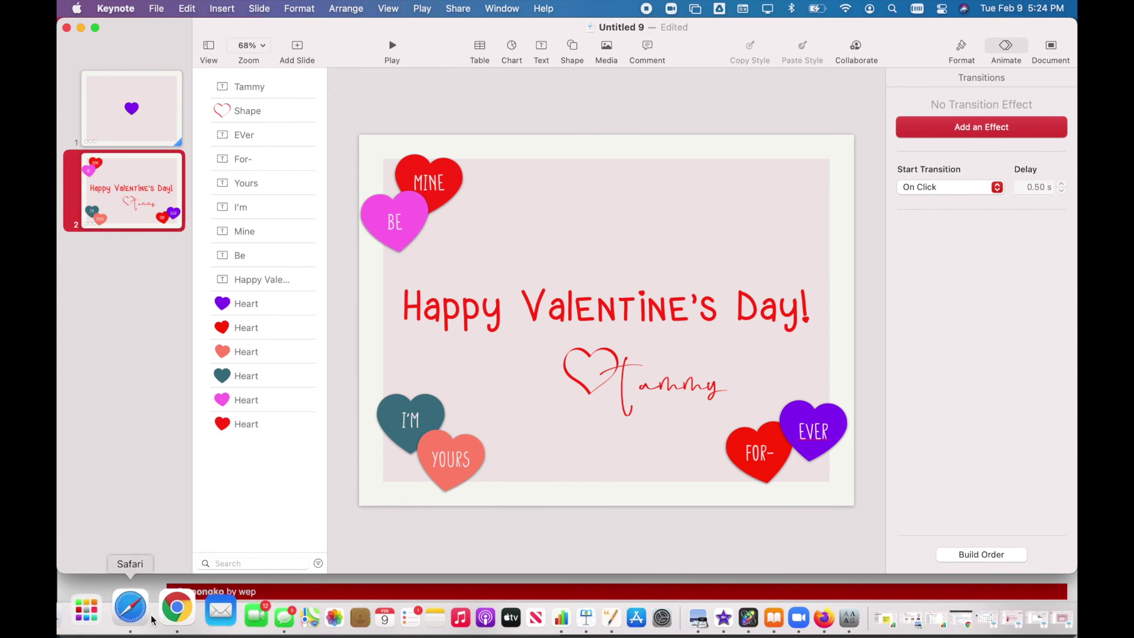
pyautogui.click(95, 609)
pyautogui.scroll(1, 514, 194)
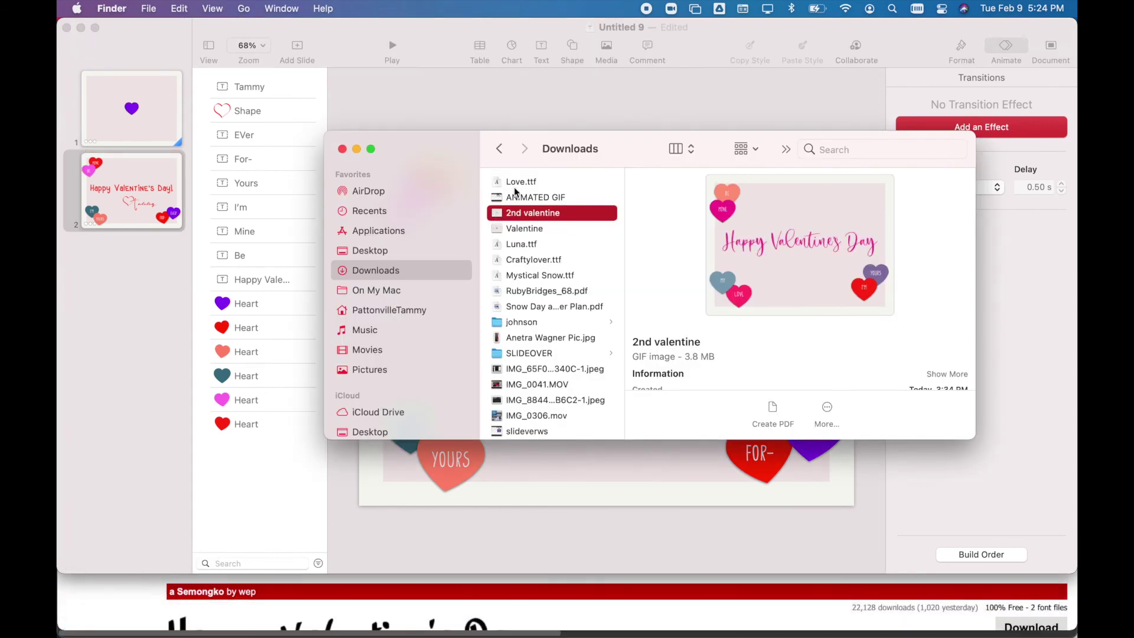
pyautogui.click(529, 179)
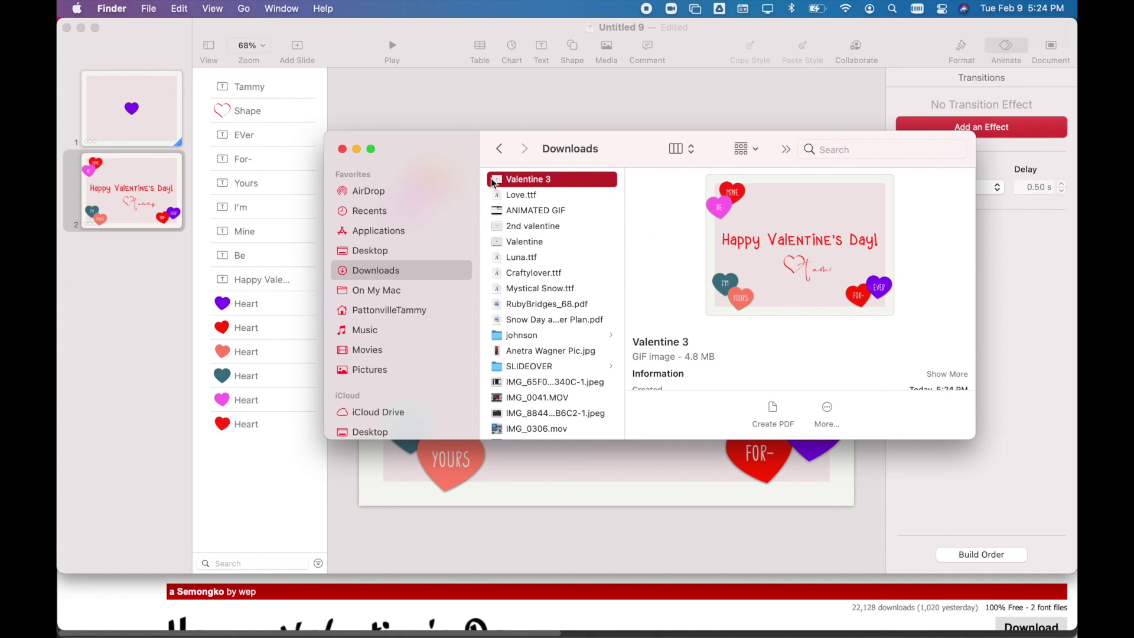
pyautogui.moveTo(503, 183); pyautogui.dragTo(143, 608)
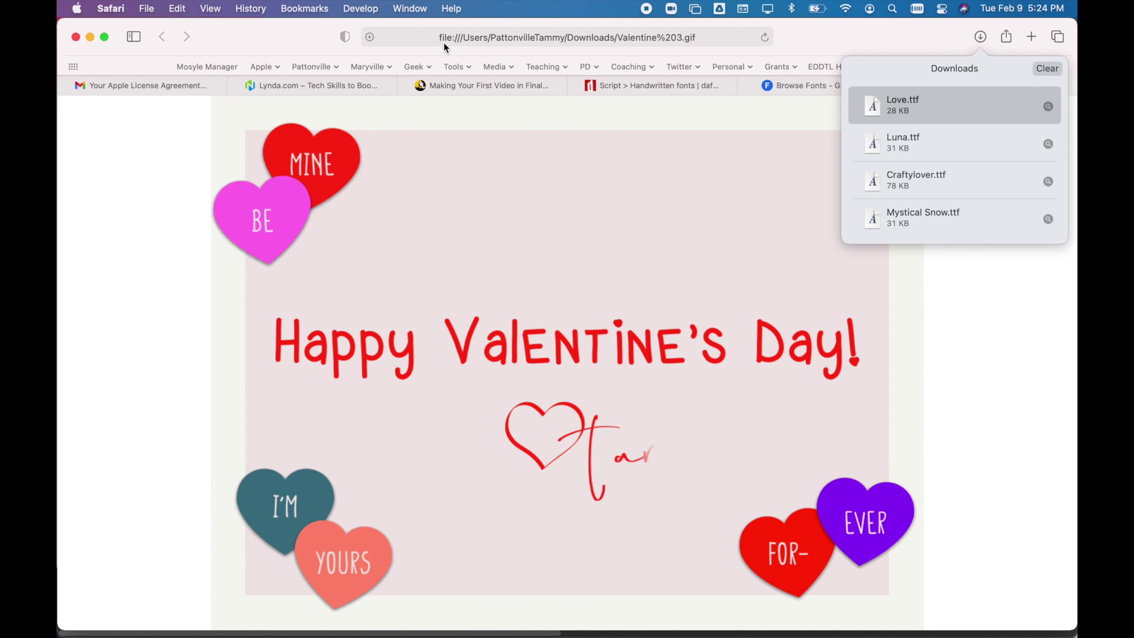
pyautogui.click(1046, 69)
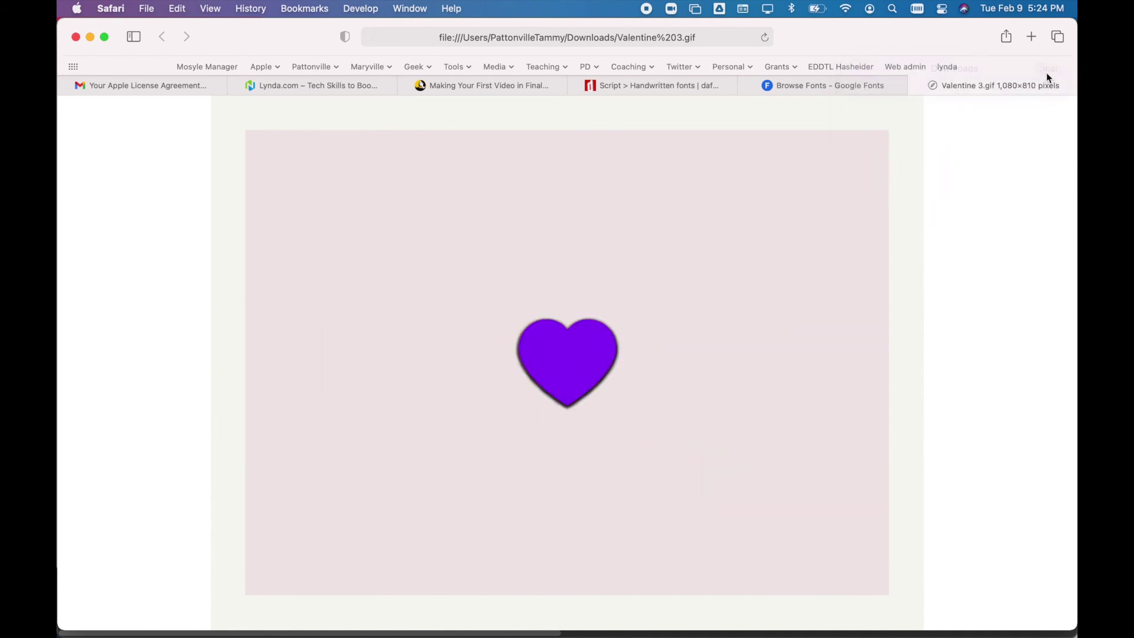
# Step: Close the GIF's browser tab and switch back to the card in Keynote
pyautogui.click(917, 86)
pyautogui.moveTo(390, 633)
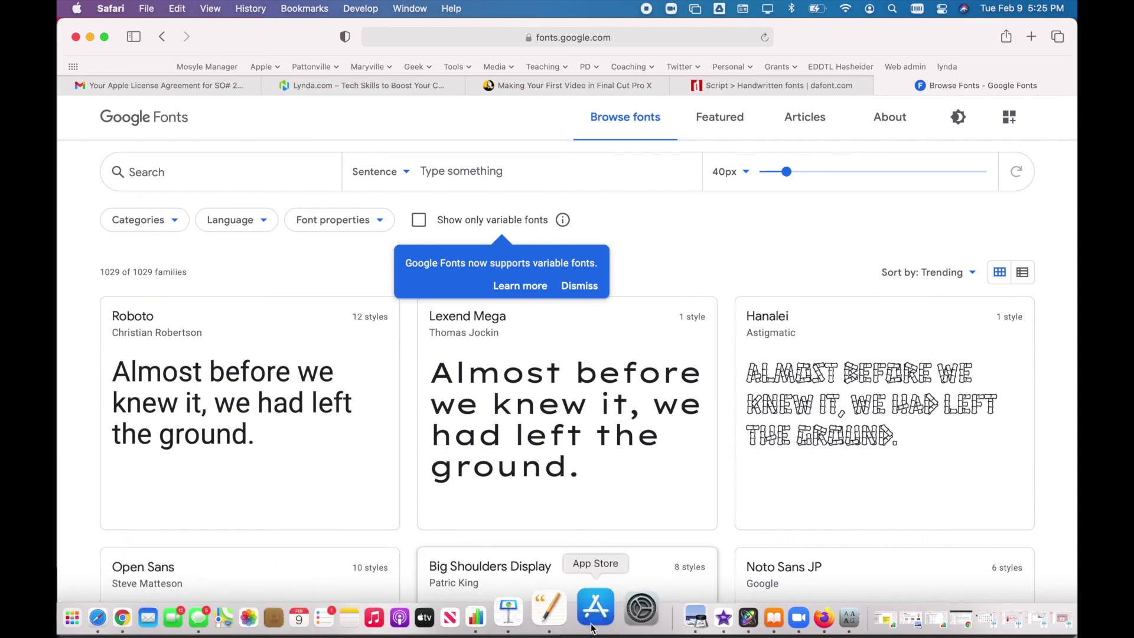
pyautogui.click(544, 618)
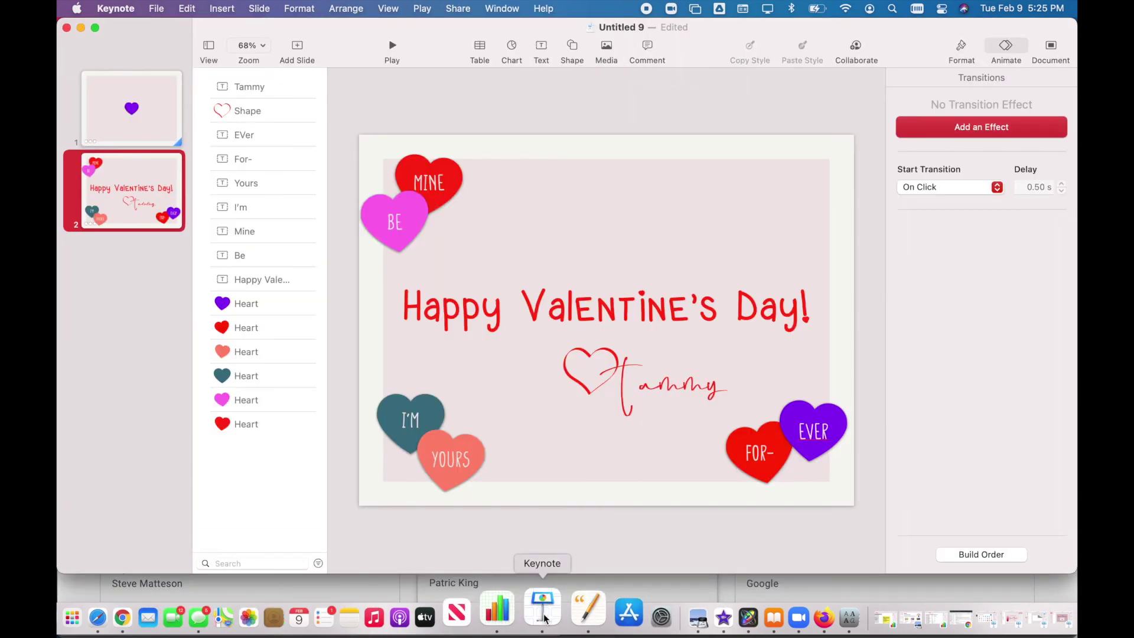